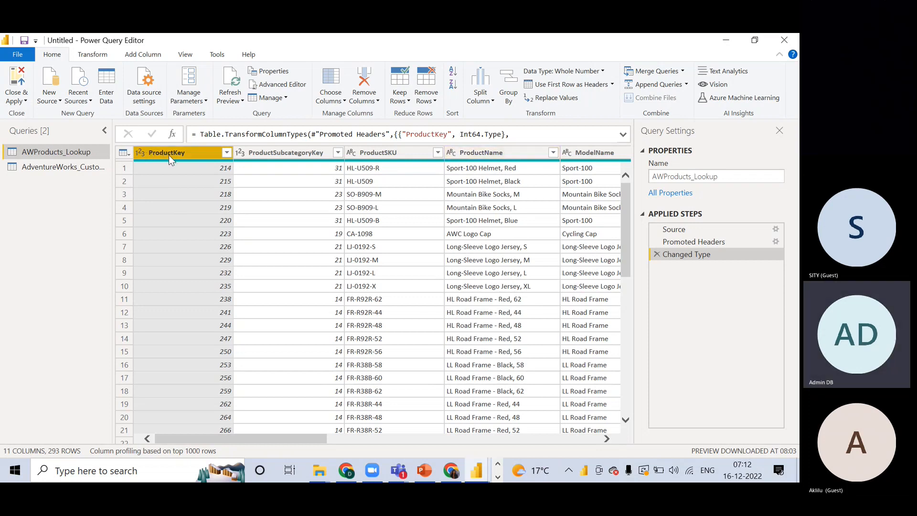
# Step: Examine the data type choices for the ProductKey and ProductName columns
pyautogui.click(140, 153)
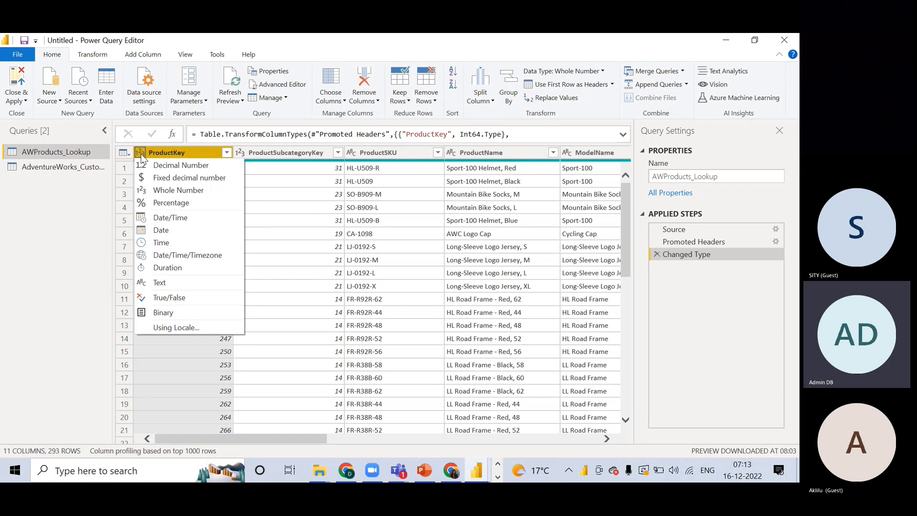
pyautogui.click(481, 152)
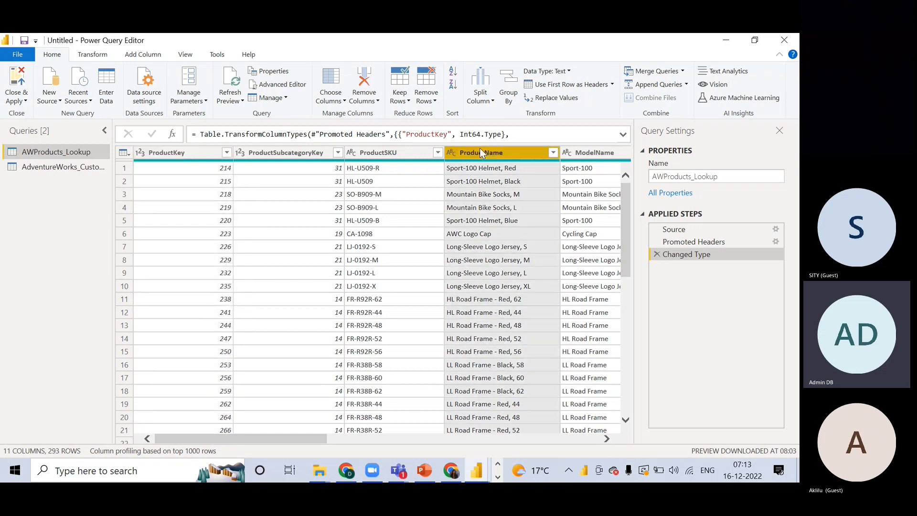
pyautogui.click(451, 152)
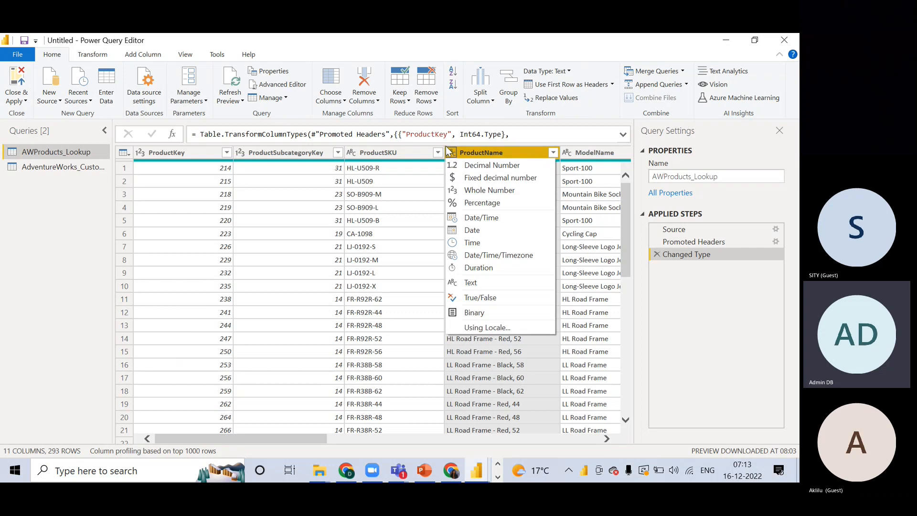
pyautogui.click(477, 153)
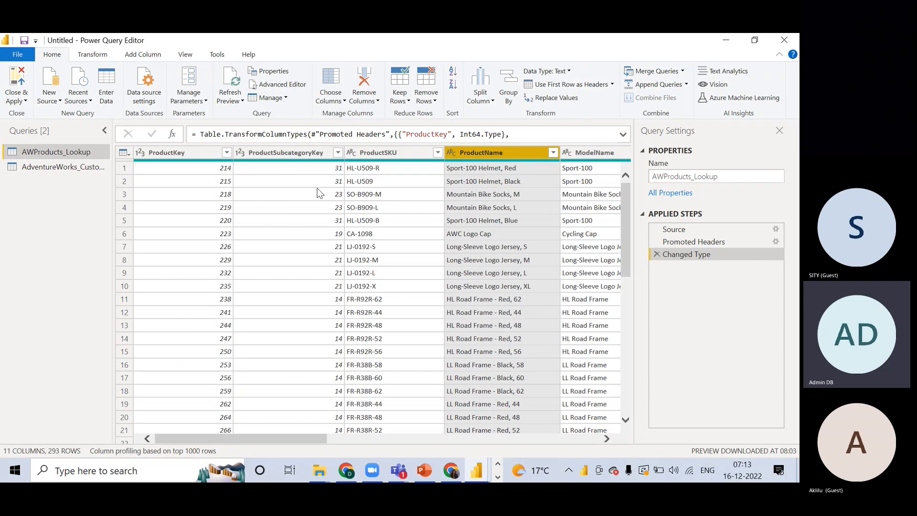
pyautogui.click(179, 154)
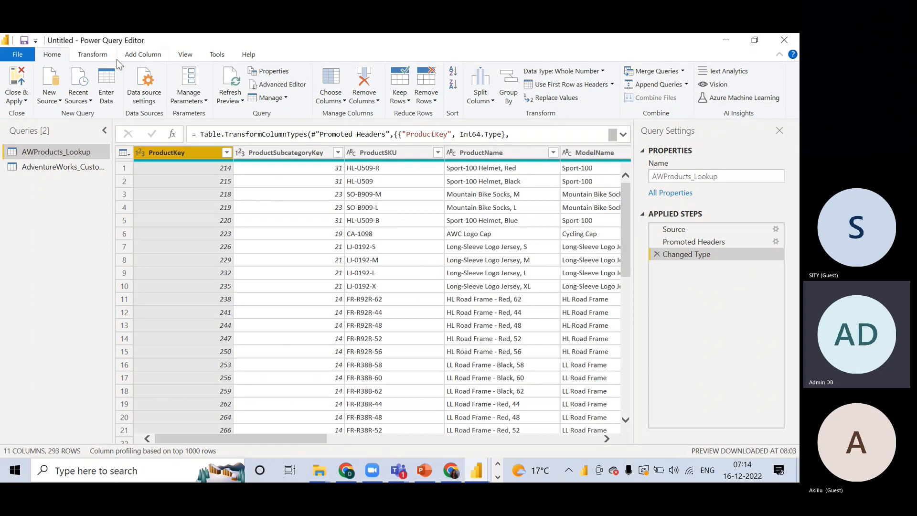
# Step: Compare the commands that transform a column in place with those that add a new column, including the text Format options of both
pyautogui.click(93, 55)
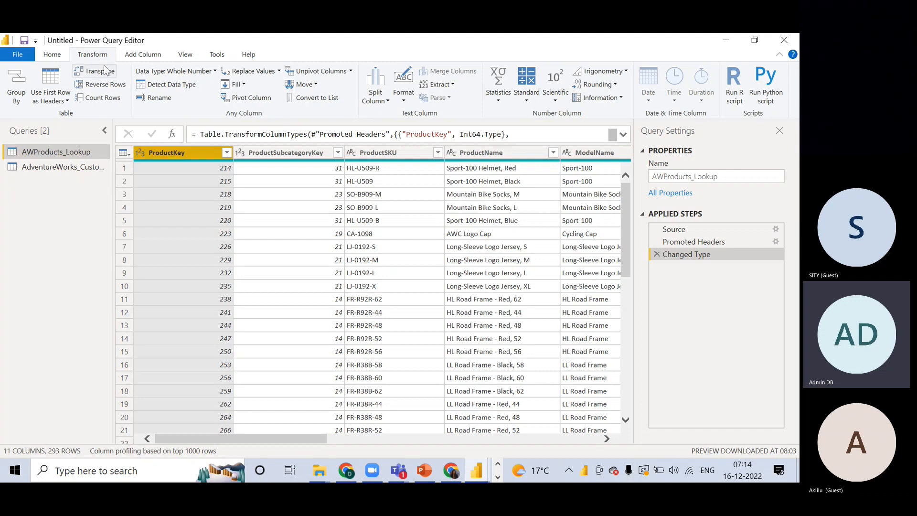
pyautogui.click(53, 56)
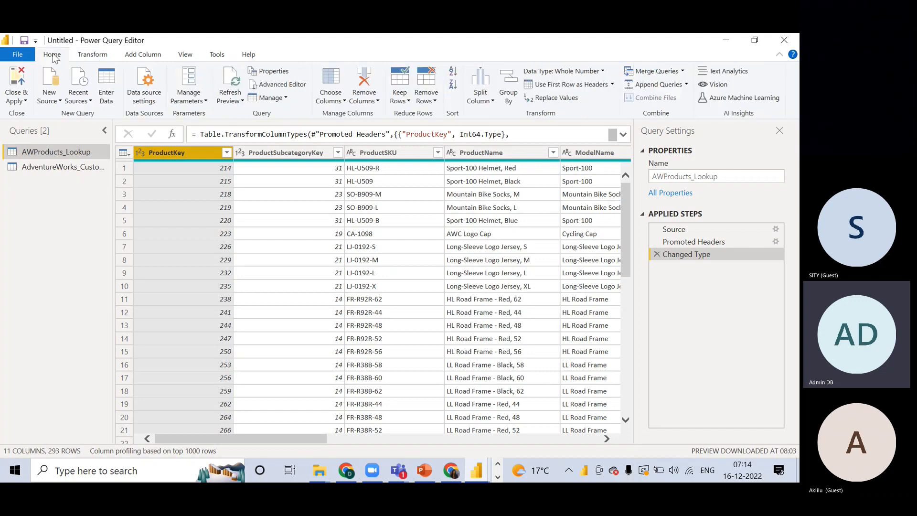
pyautogui.click(93, 56)
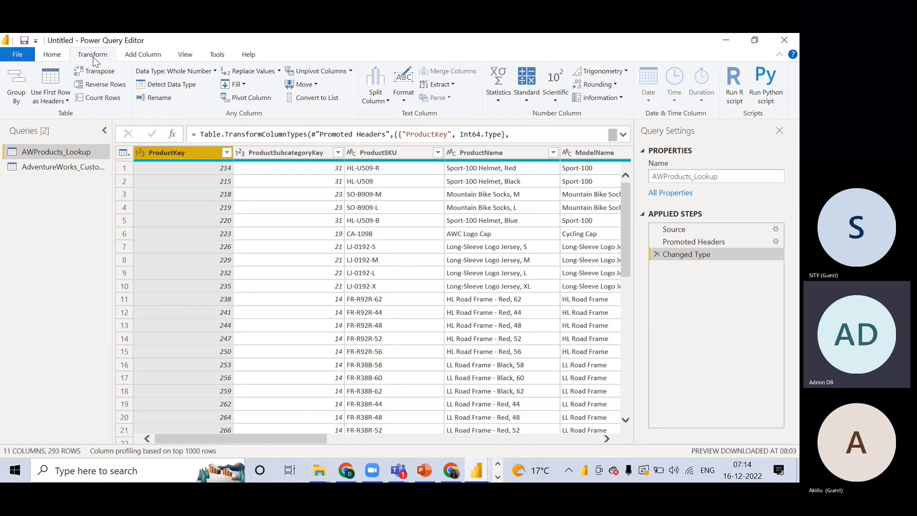
pyautogui.click(147, 56)
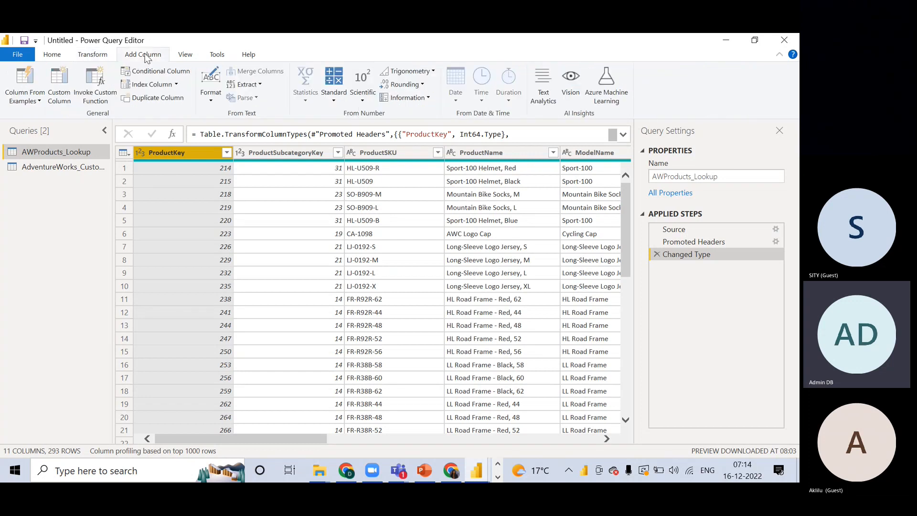
pyautogui.click(93, 55)
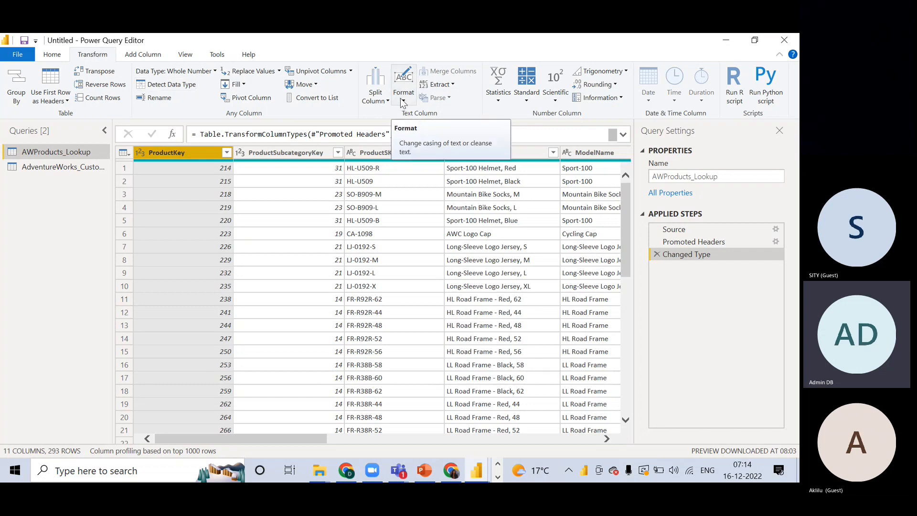
pyautogui.click(145, 58)
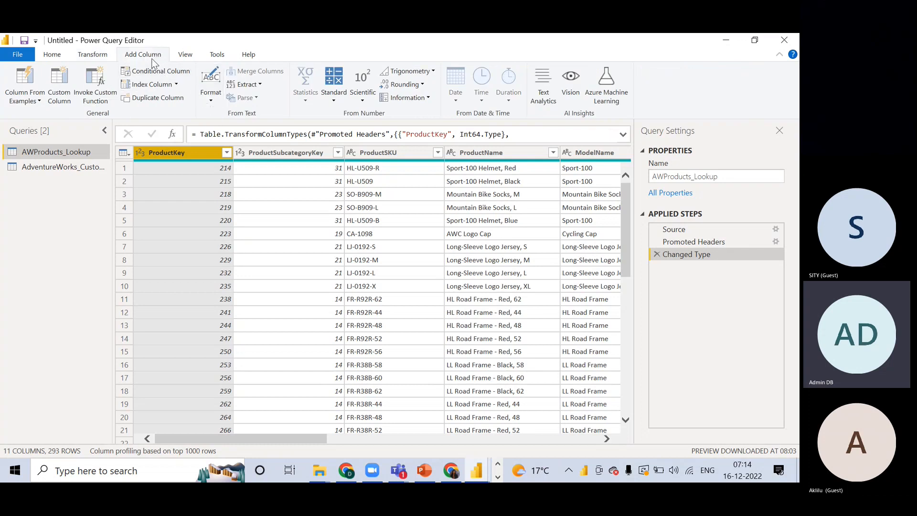
pyautogui.click(95, 56)
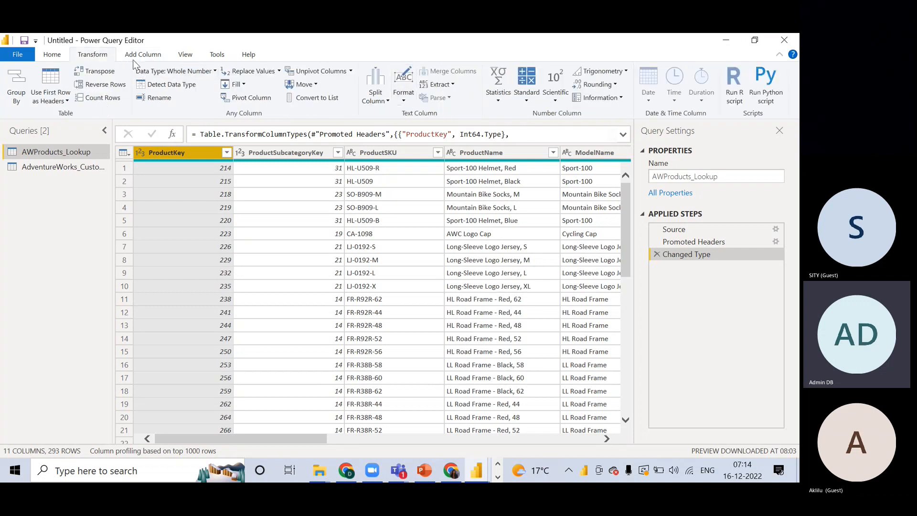
pyautogui.click(145, 56)
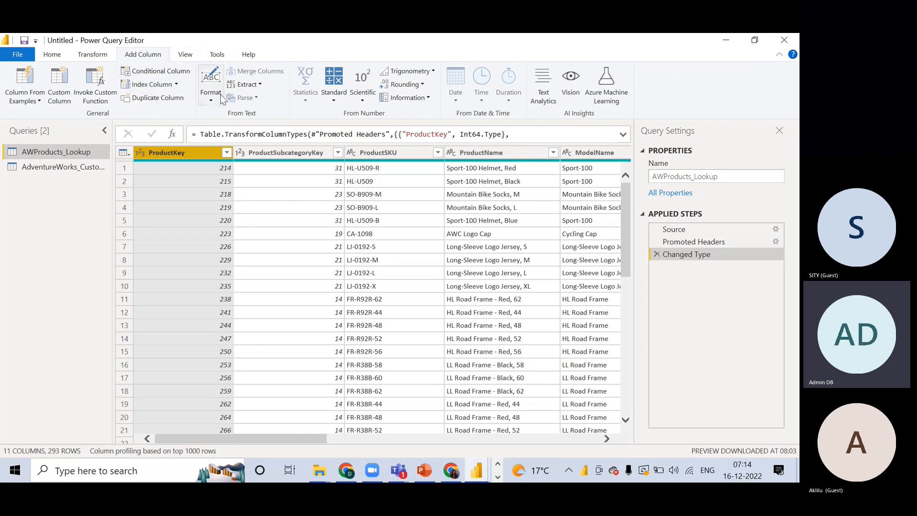
pyautogui.click(213, 102)
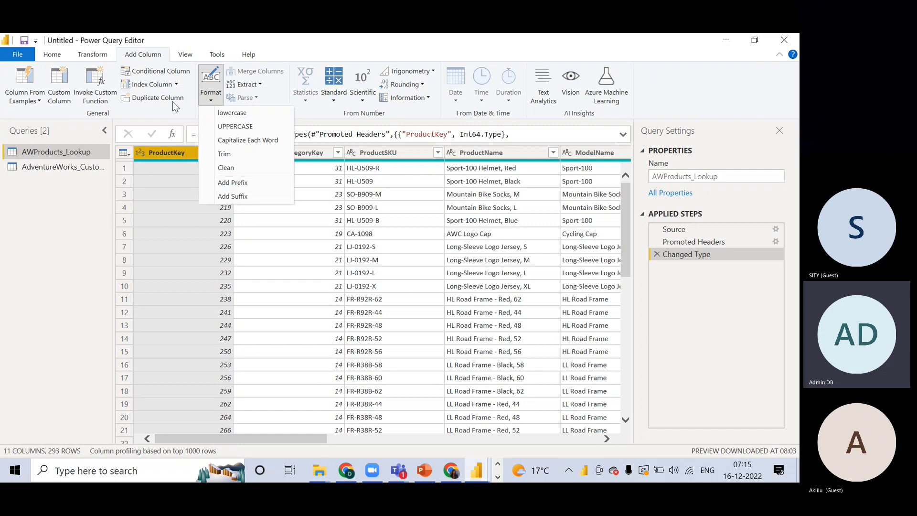
pyautogui.click(94, 56)
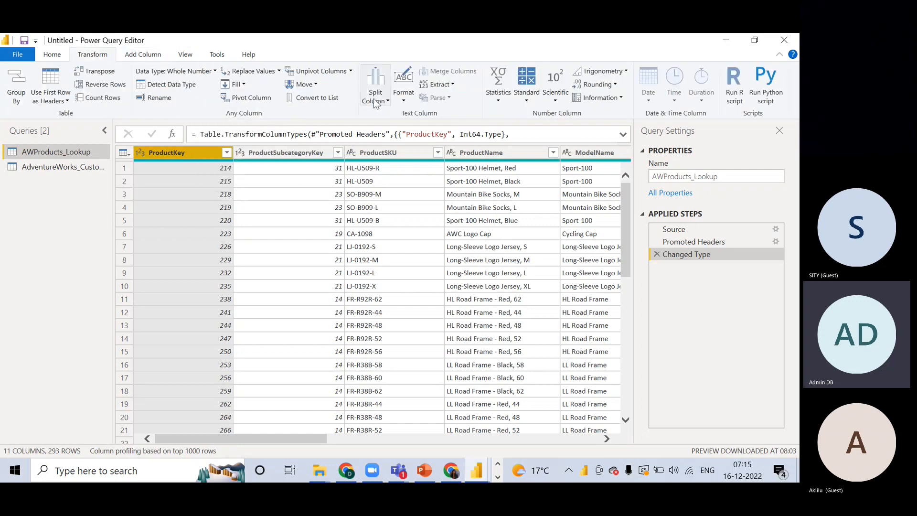
pyautogui.click(404, 101)
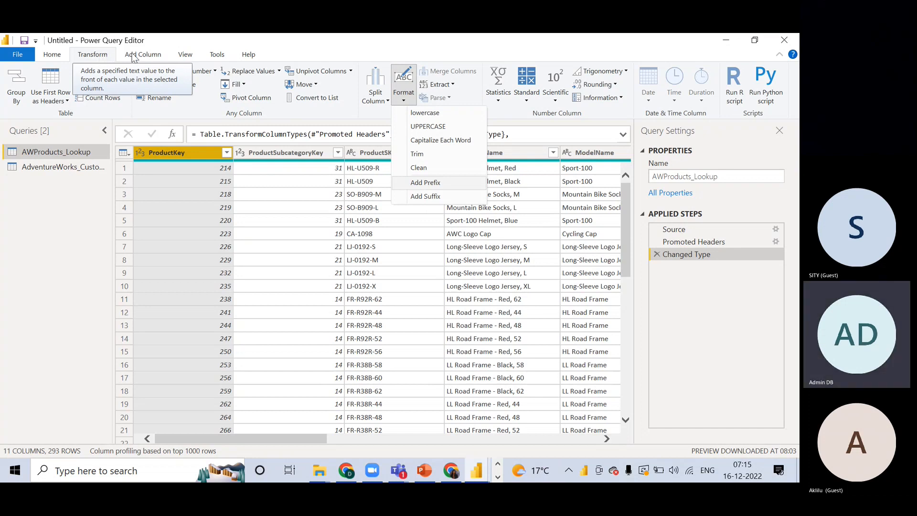
pyautogui.click(231, 201)
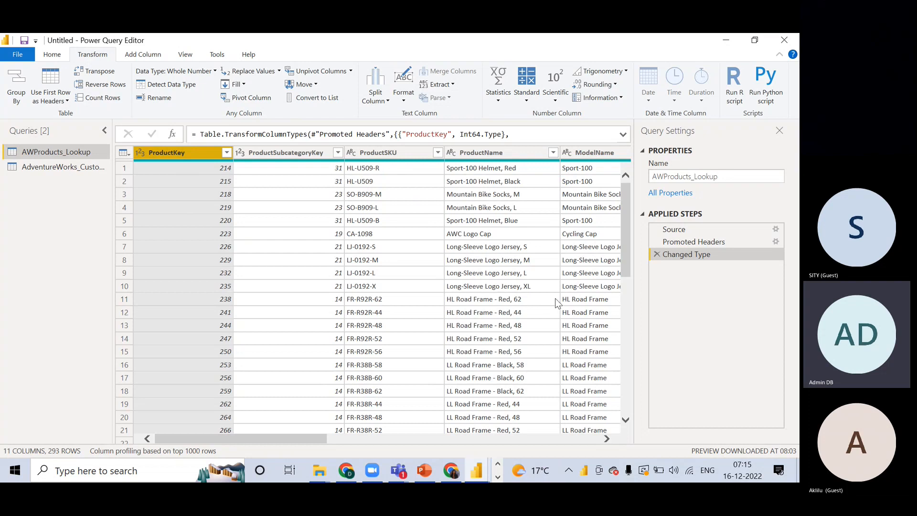
# Step: Switch to the AdventureWorks_Customers query, select the FirstName column and refresh the data preview
pyautogui.click(606, 438)
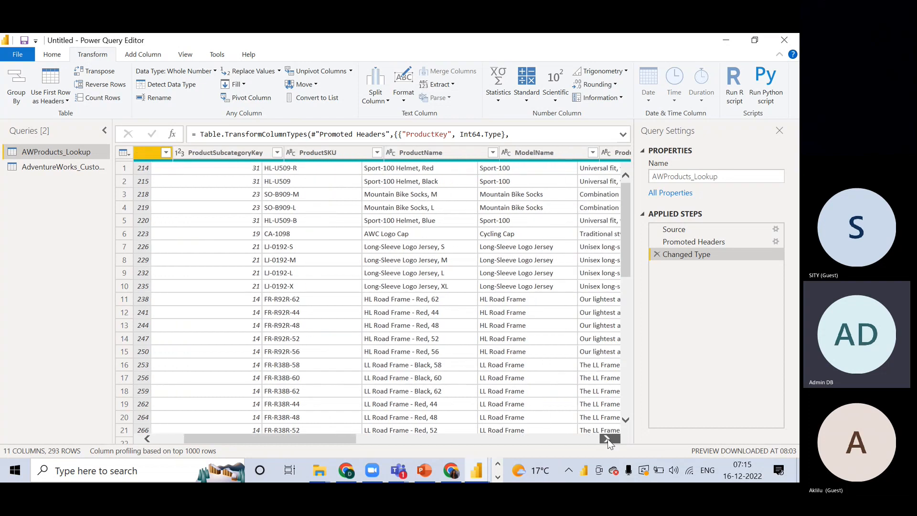
pyautogui.moveTo(606, 438); pyautogui.dragTo(606, 439)
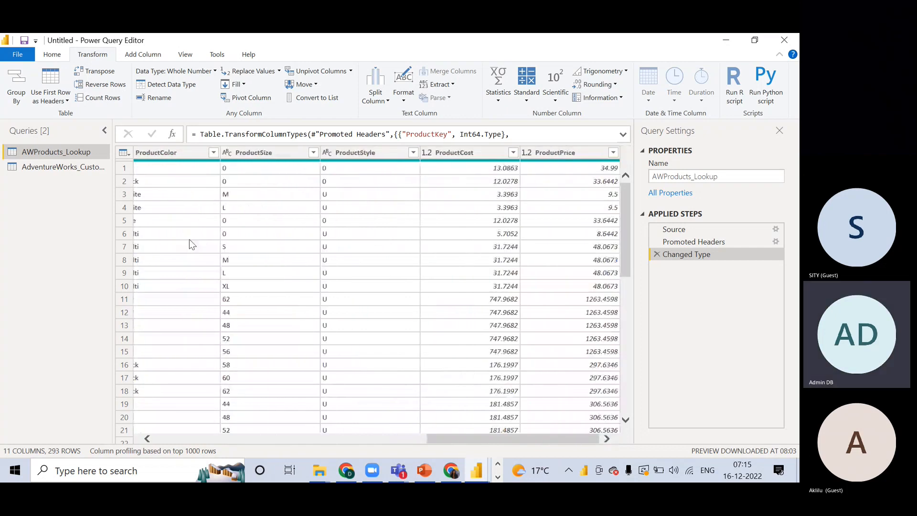
pyautogui.click(70, 165)
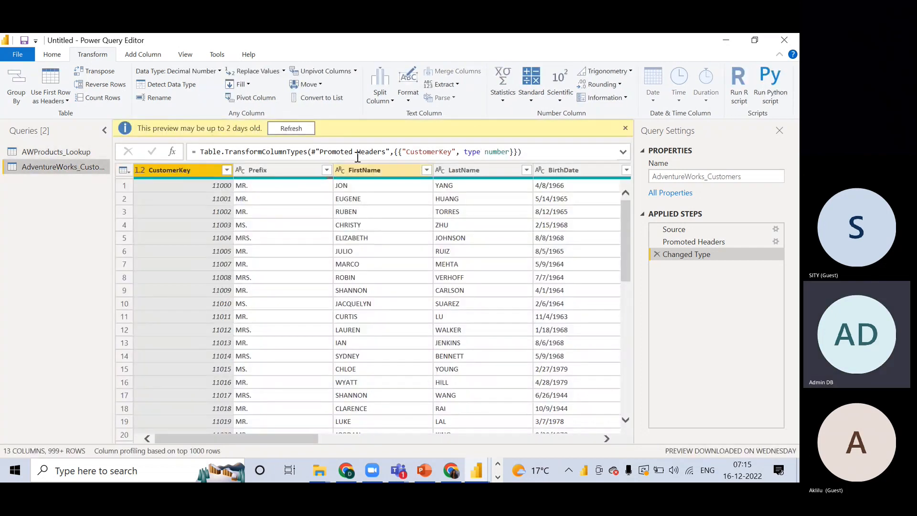
pyautogui.click(368, 174)
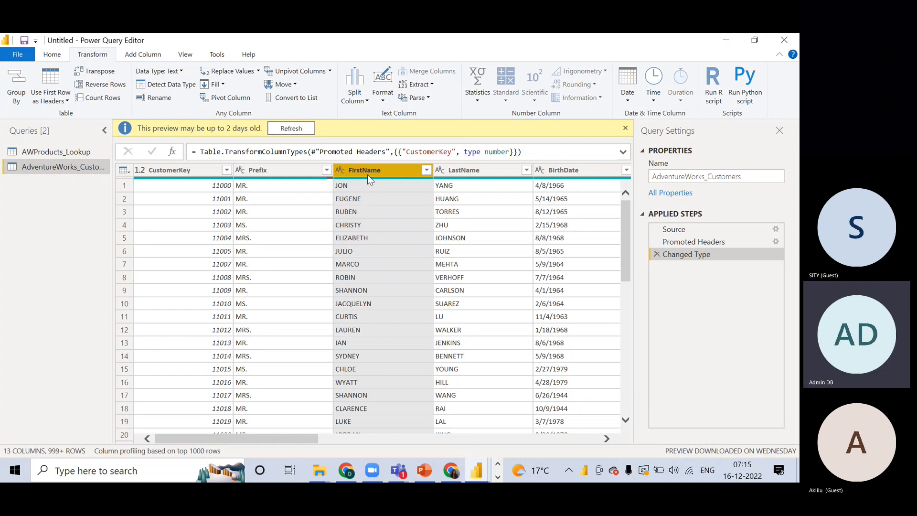
pyautogui.click(298, 127)
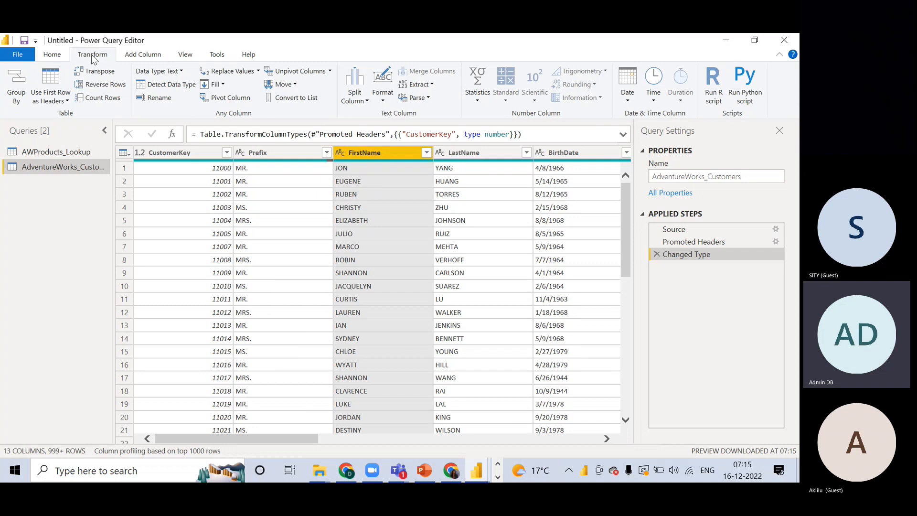
# Step: Try capitalizing each word of the FirstName column in place, and remove the resulting applied step
pyautogui.click(383, 102)
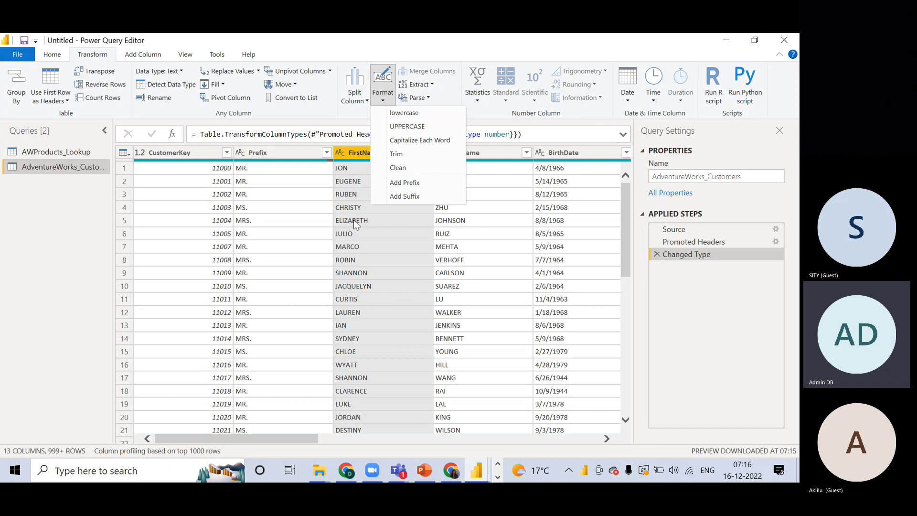
pyautogui.click(350, 153)
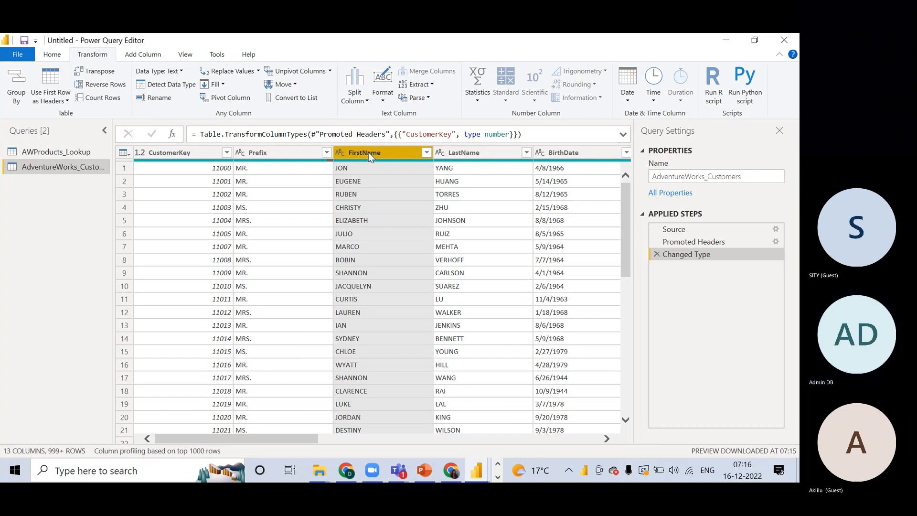
pyautogui.click(383, 101)
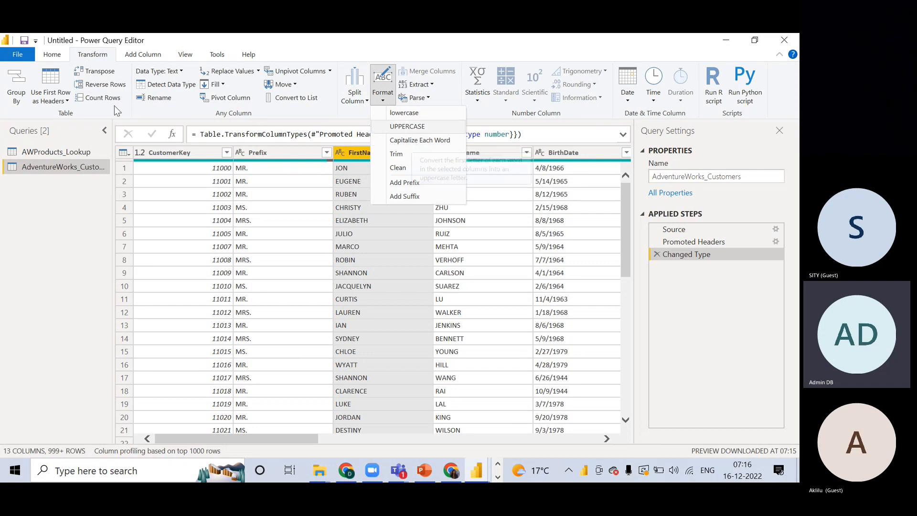
pyautogui.click(404, 140)
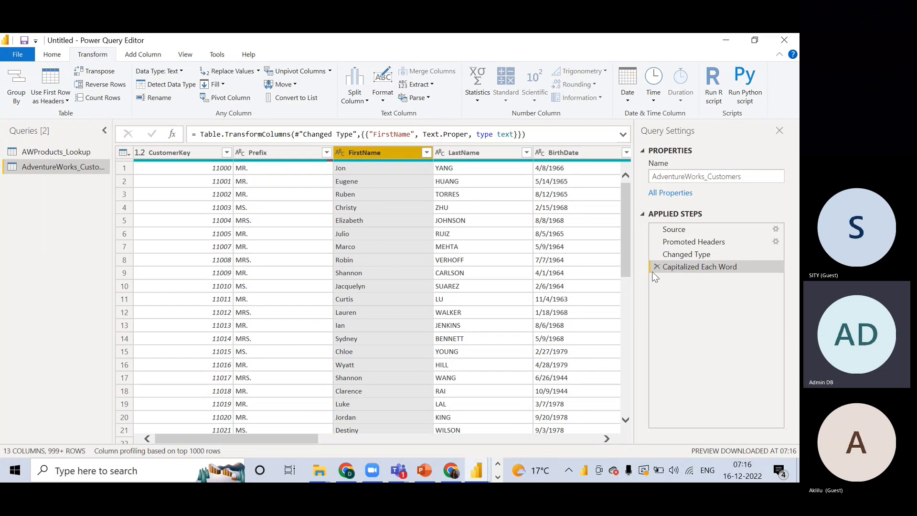
pyautogui.click(659, 255)
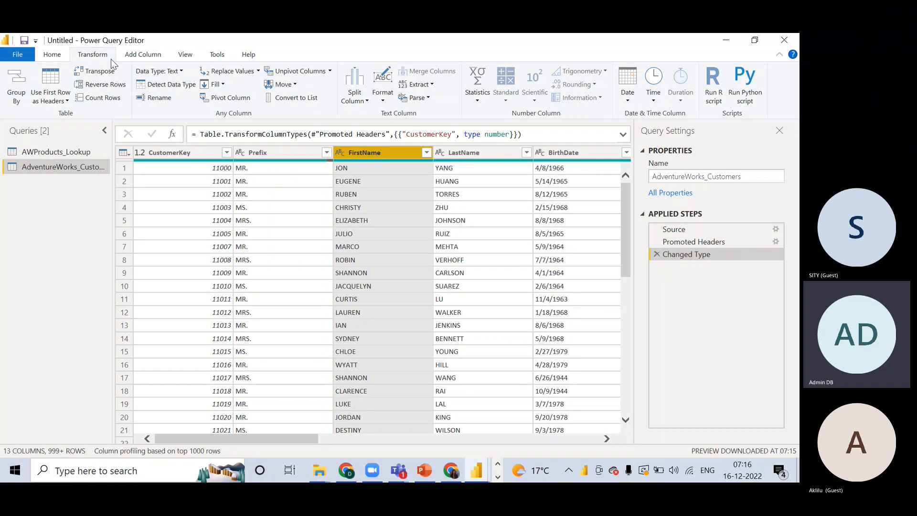
# Step: Add a new column containing the FirstName values with each word capitalized, and compare it with the original column
pyautogui.click(143, 54)
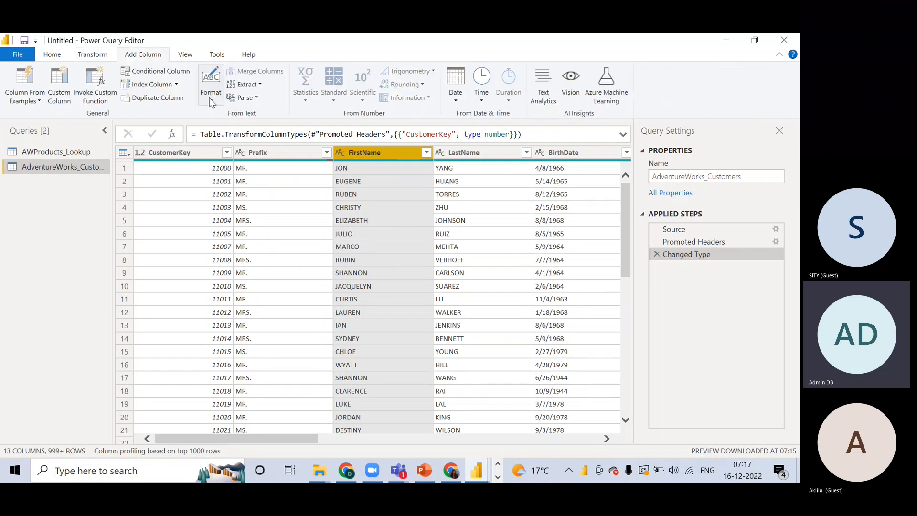
pyautogui.click(210, 102)
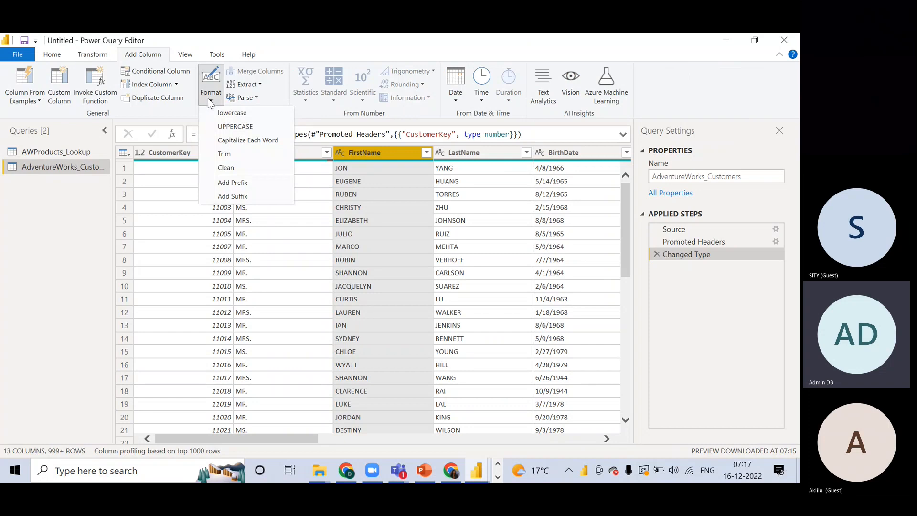
pyautogui.click(237, 141)
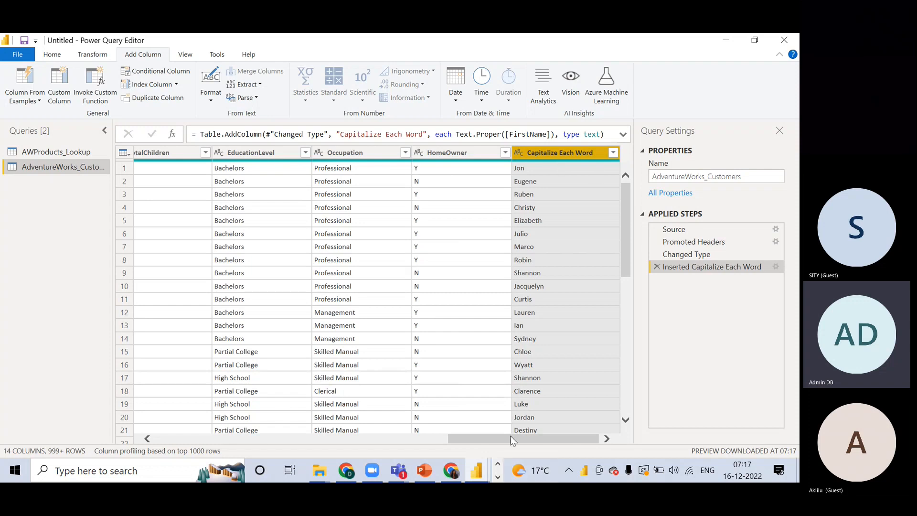
pyautogui.moveTo(514, 446); pyautogui.dragTo(250, 423)
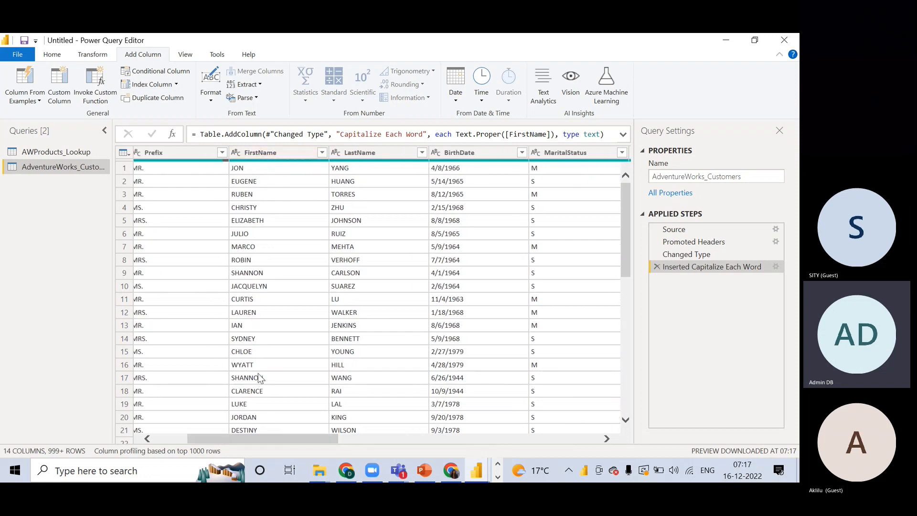
pyautogui.moveTo(288, 440); pyautogui.dragTo(551, 438)
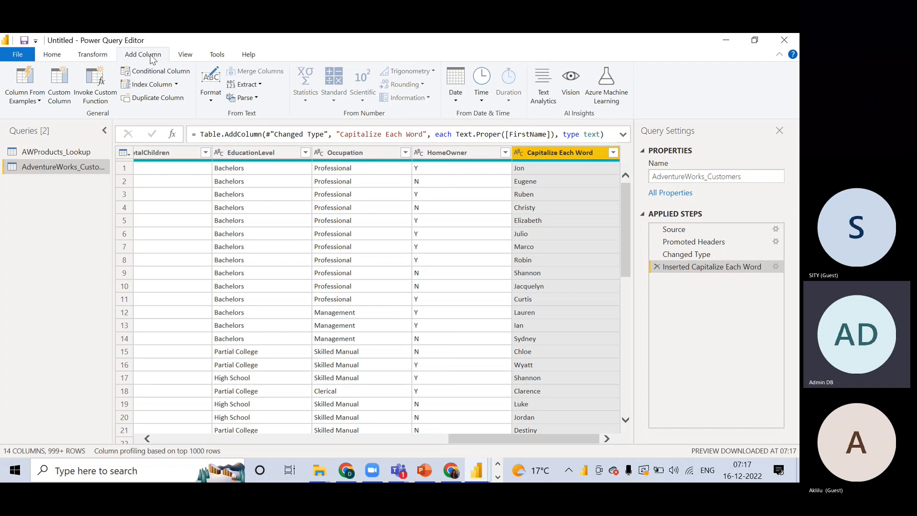
pyautogui.click(93, 56)
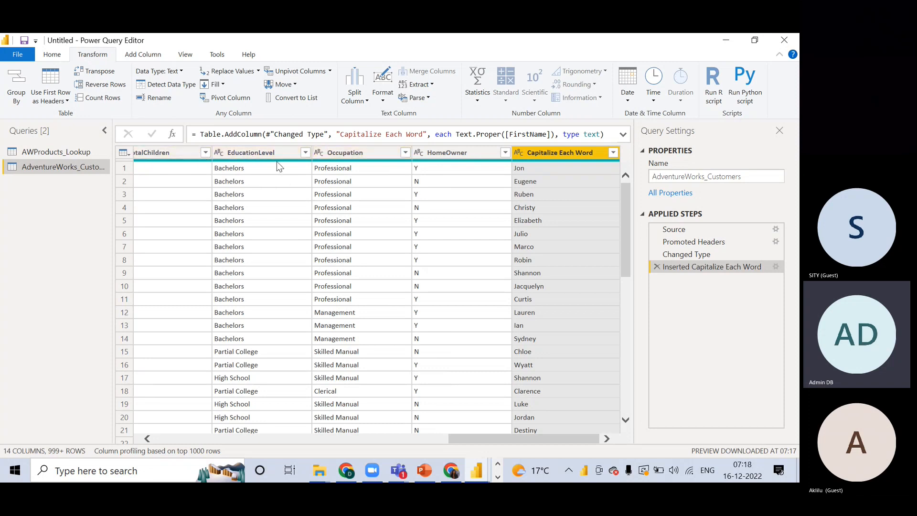
pyautogui.moveTo(277, 162)
pyautogui.click(141, 56)
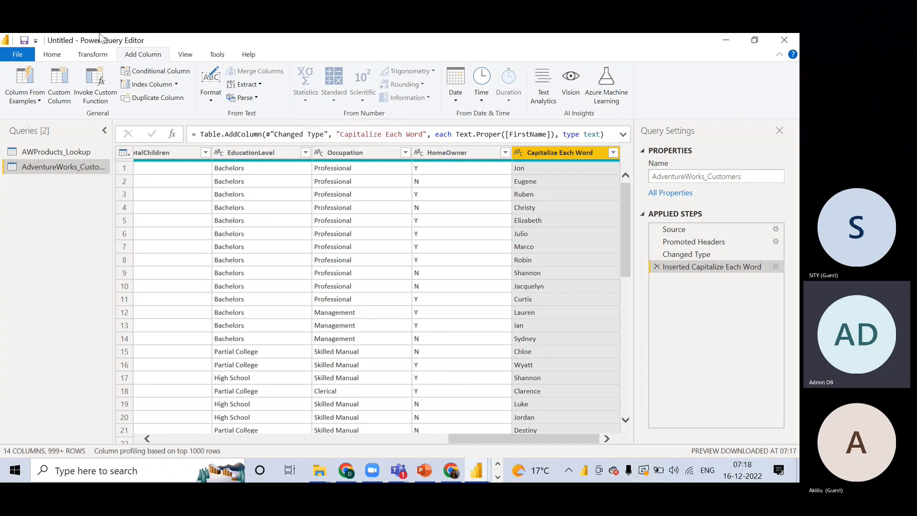
pyautogui.click(94, 56)
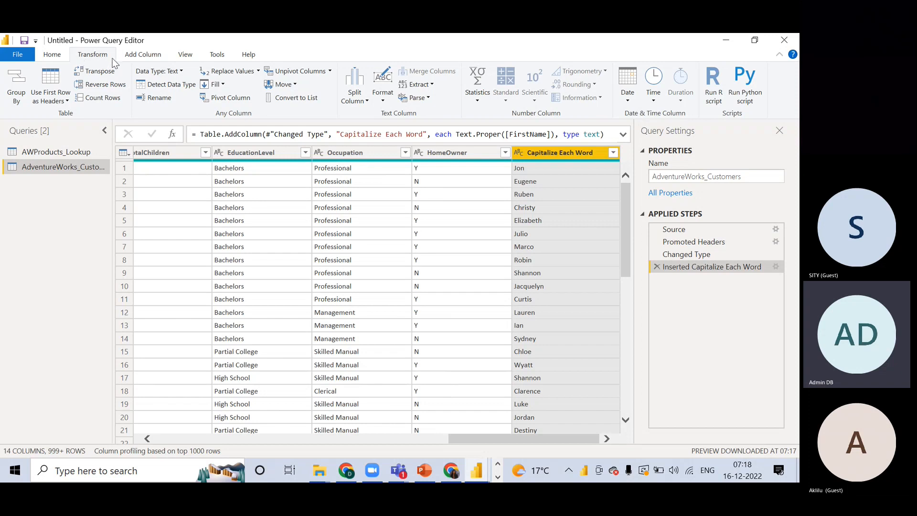
# Step: Remove the applied step that added the column of capitalized first names to the customers query
pyautogui.click(135, 60)
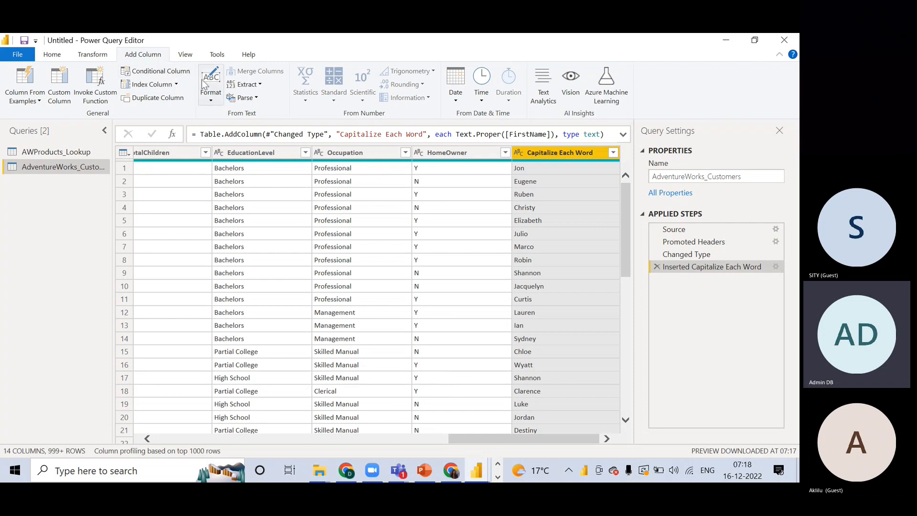
pyautogui.click(90, 57)
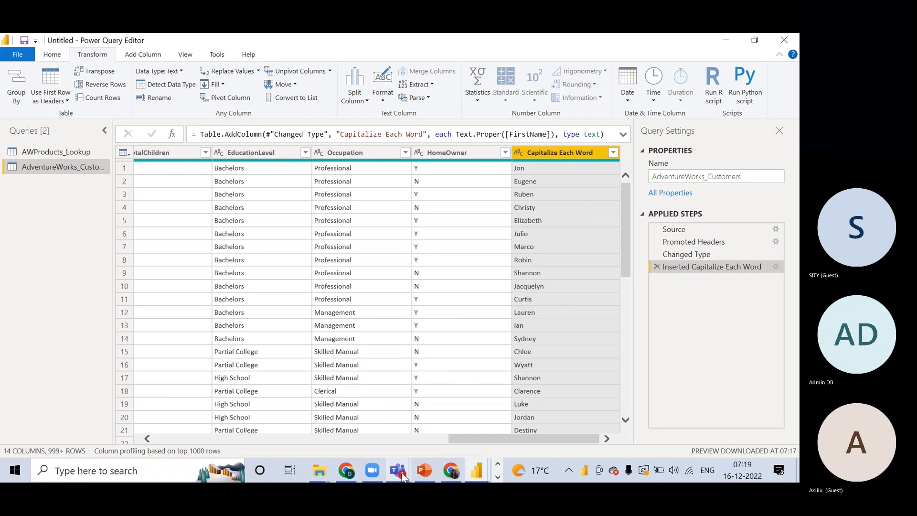
pyautogui.moveTo(404, 476)
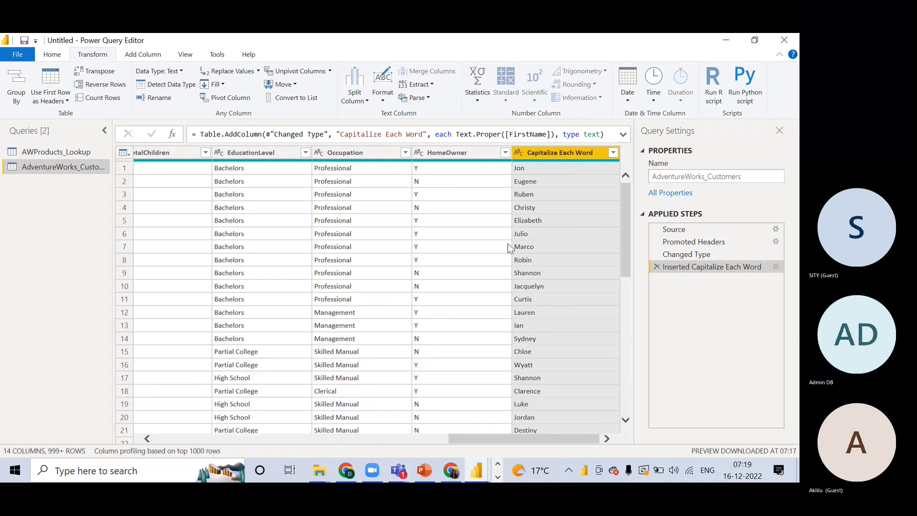
pyautogui.click(655, 267)
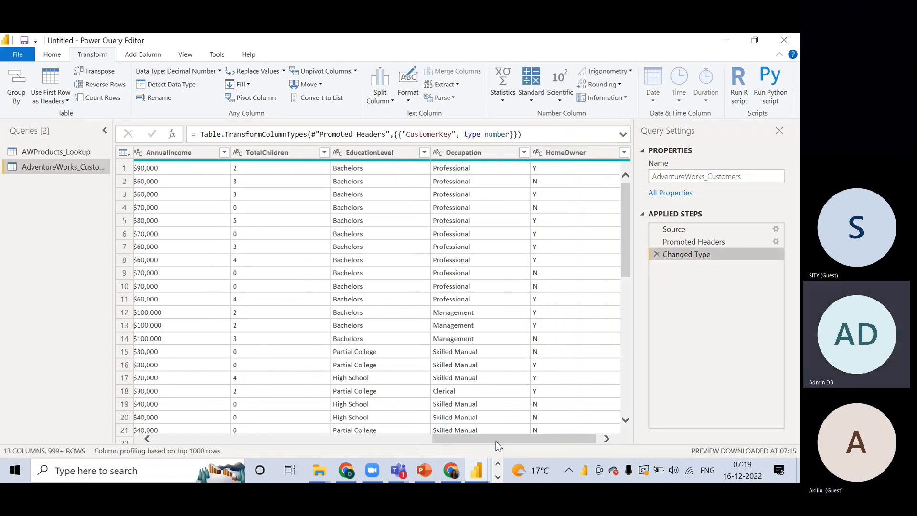
pyautogui.moveTo(497, 438); pyautogui.dragTo(162, 402)
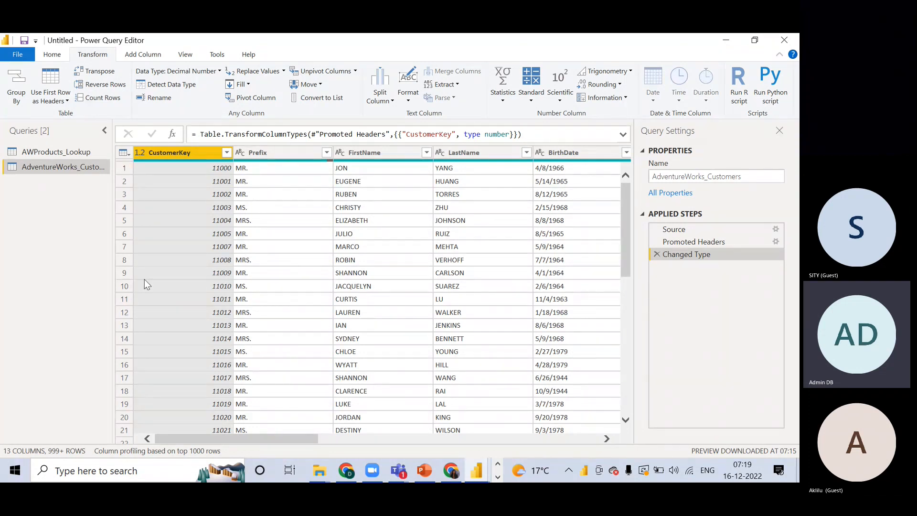
# Step: Review the Promoted Headers and Source stages of the query, check the data type choices for Column3, and return to the Changed Type stage
pyautogui.click(683, 243)
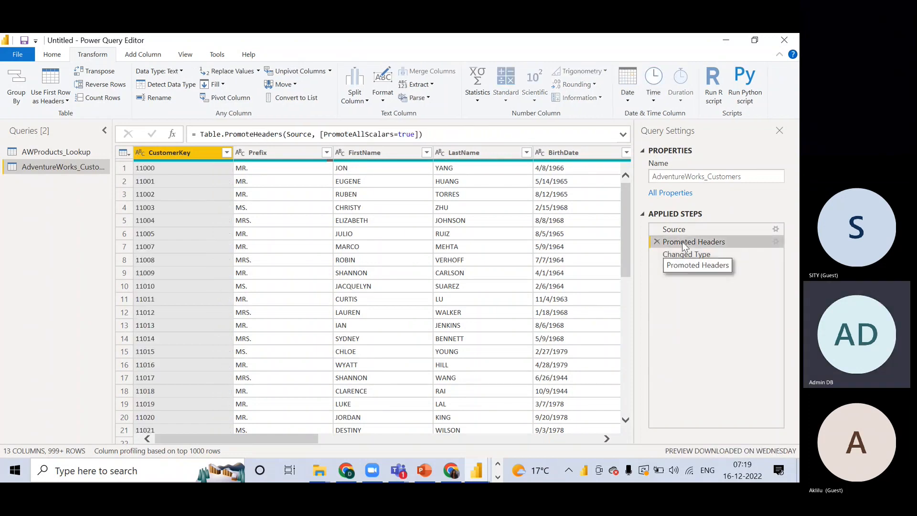
pyautogui.click(689, 228)
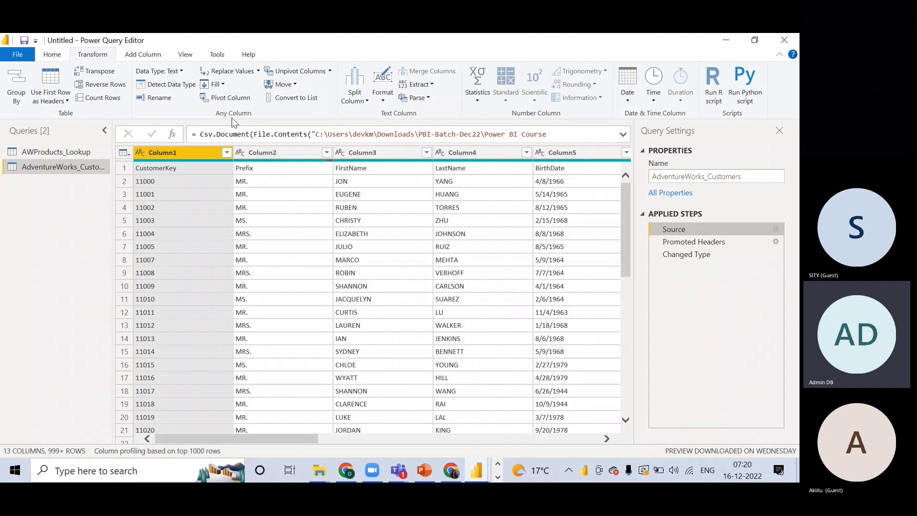
pyautogui.click(287, 154)
pyautogui.click(341, 153)
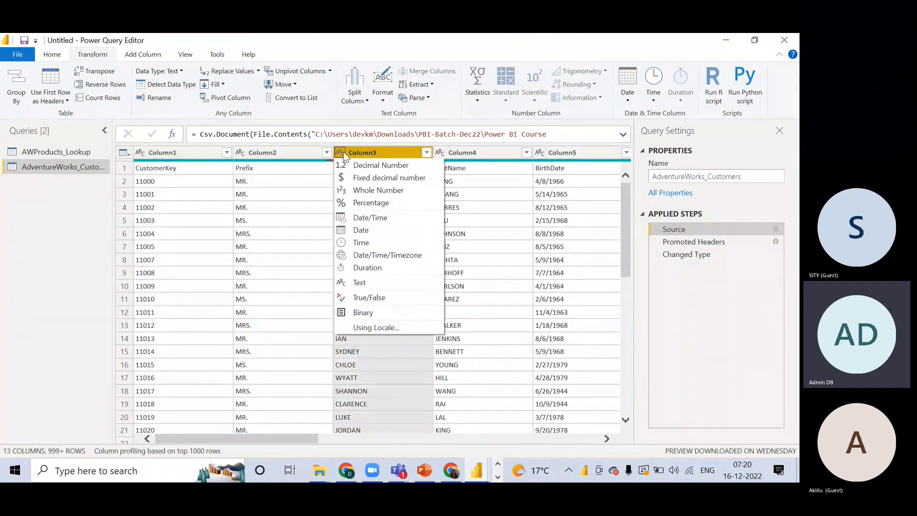
pyautogui.click(276, 146)
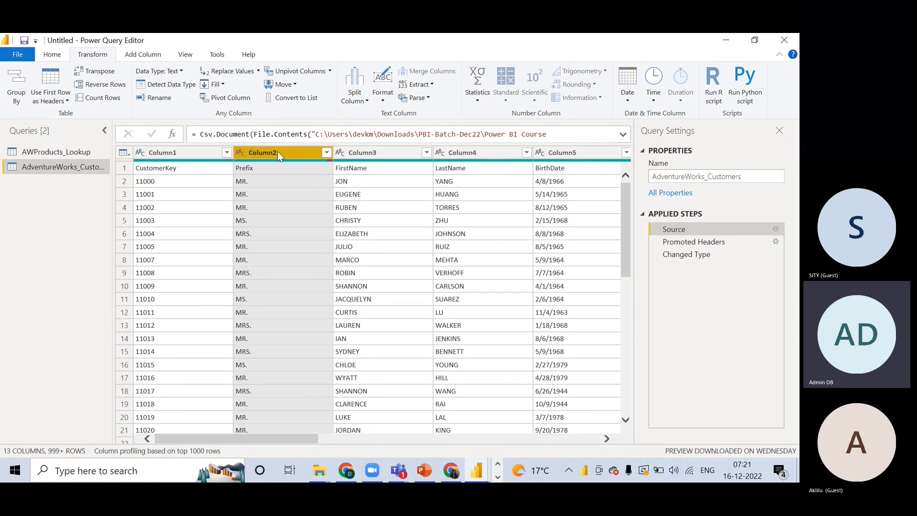
pyautogui.click(699, 256)
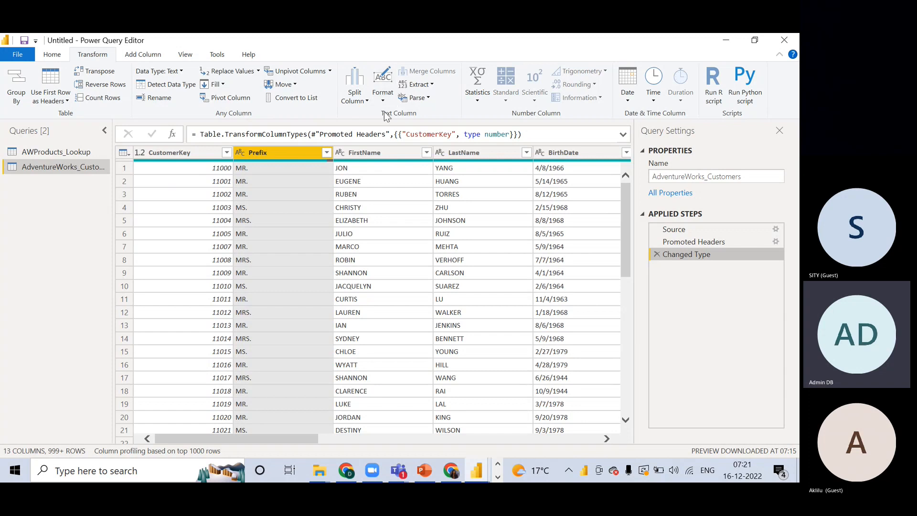
# Step: Examine the Split Column options for the FirstName column, and look at the EmailAddress column and the remaining customer columns
pyautogui.click(364, 152)
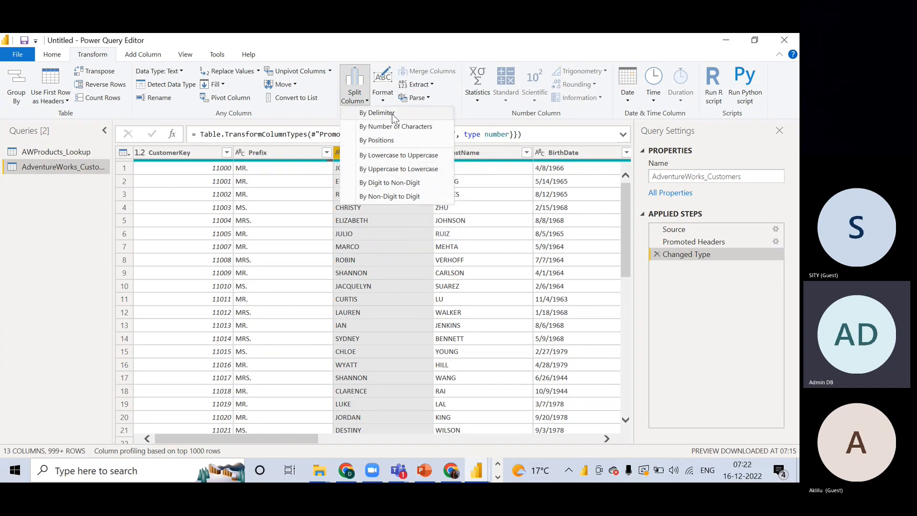
pyautogui.click(375, 256)
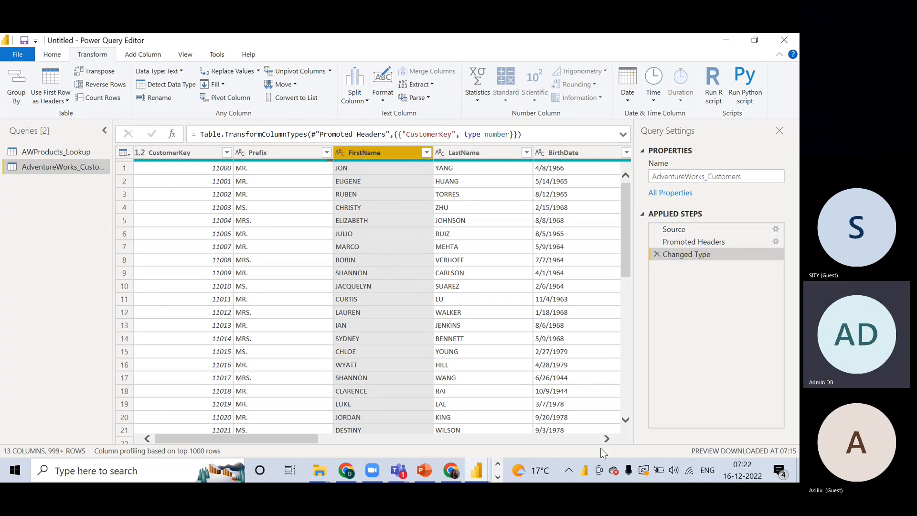
pyautogui.click(608, 437)
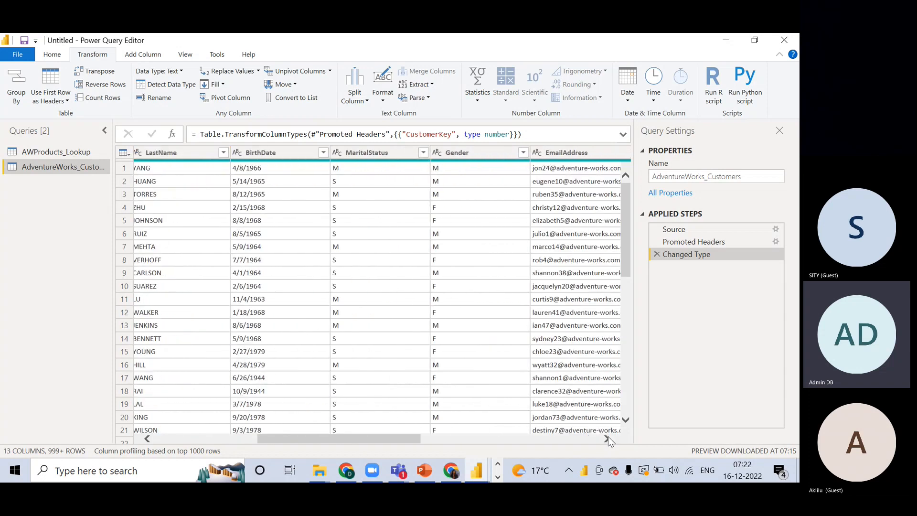
pyautogui.click(441, 153)
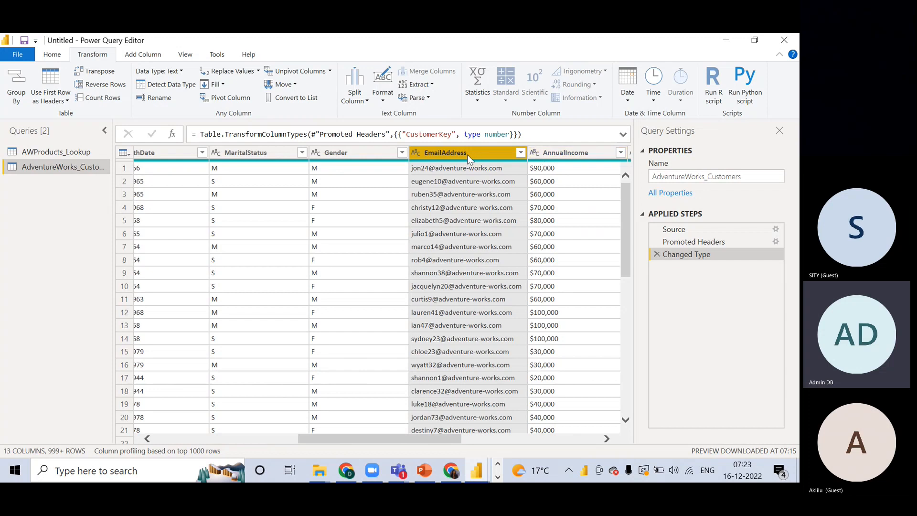
pyautogui.moveTo(438, 435); pyautogui.dragTo(630, 468)
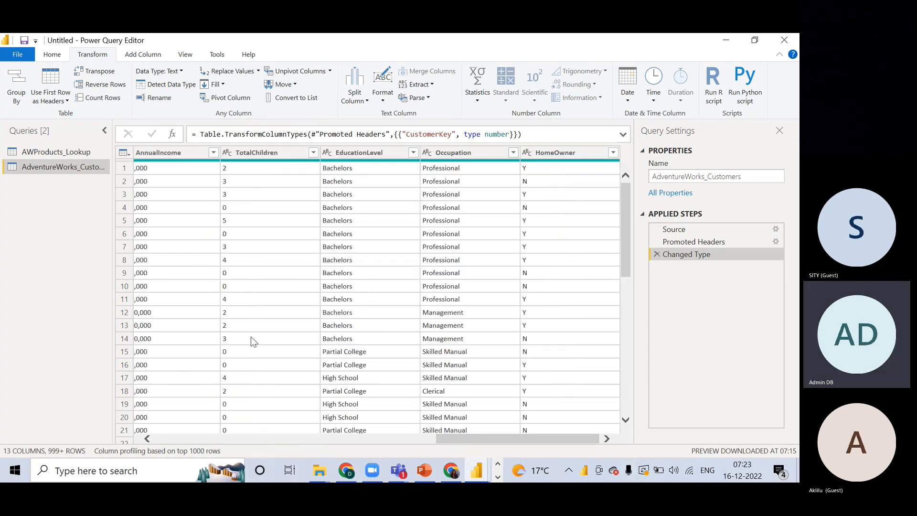
# Step: Switch to the AWProducts_Lookup query, select the ProductPrice column and refresh the data preview
pyautogui.click(43, 153)
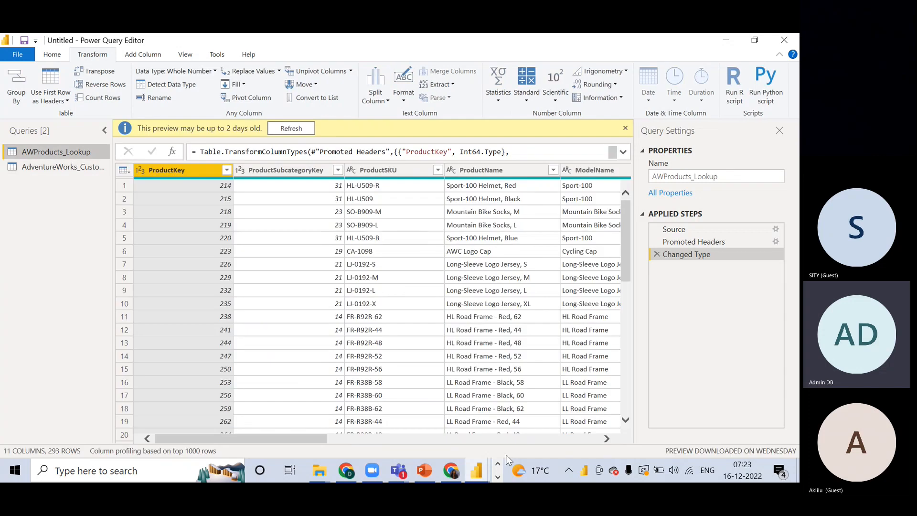
pyautogui.moveTo(297, 438); pyautogui.dragTo(572, 441)
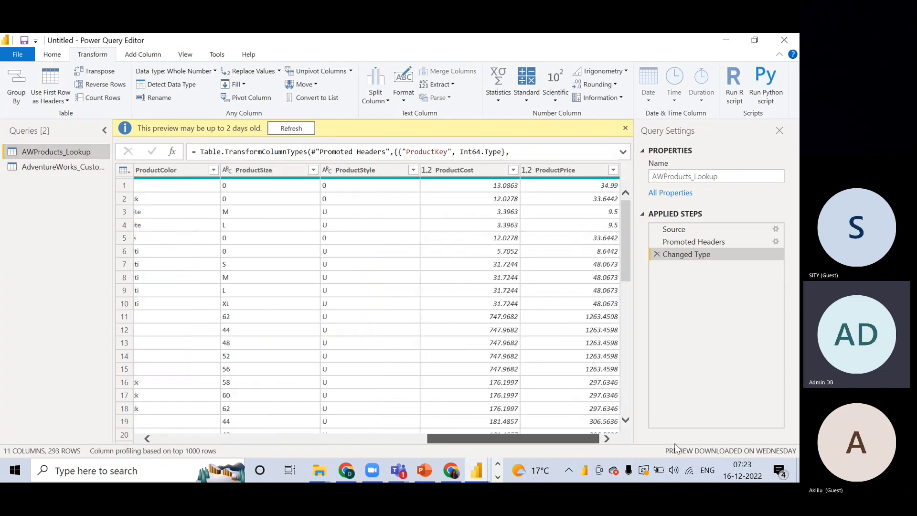
pyautogui.click(573, 172)
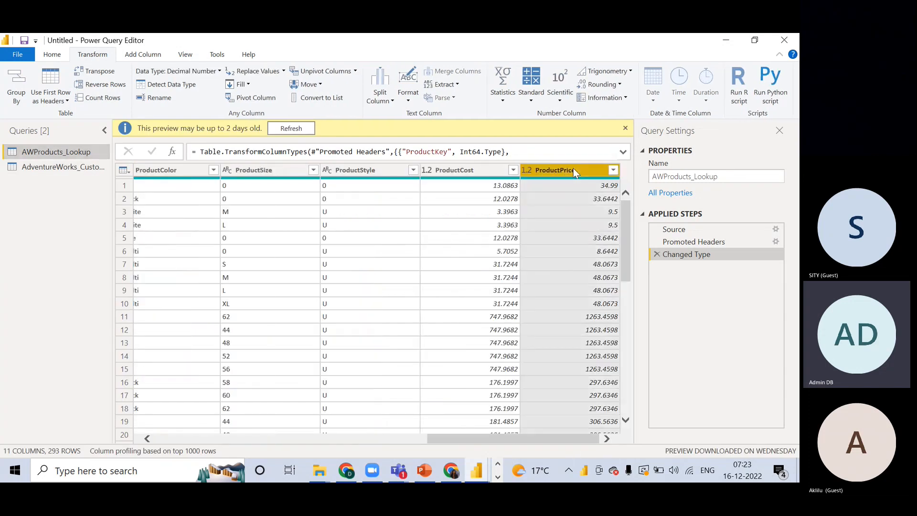
pyautogui.click(283, 128)
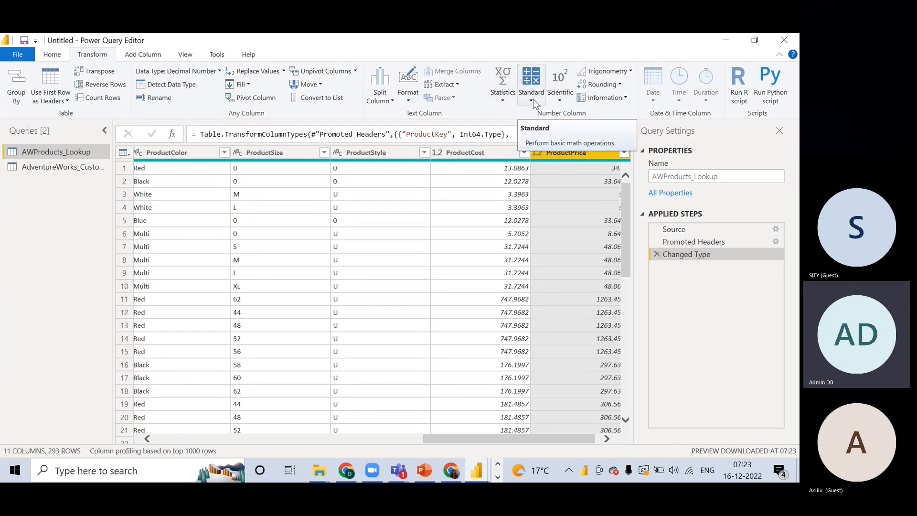
# Step: Compare number command availability for ProductSize and ProductPrice, and examine the Statistics, Standard and Scientific operations for ProductPrice
pyautogui.click(294, 154)
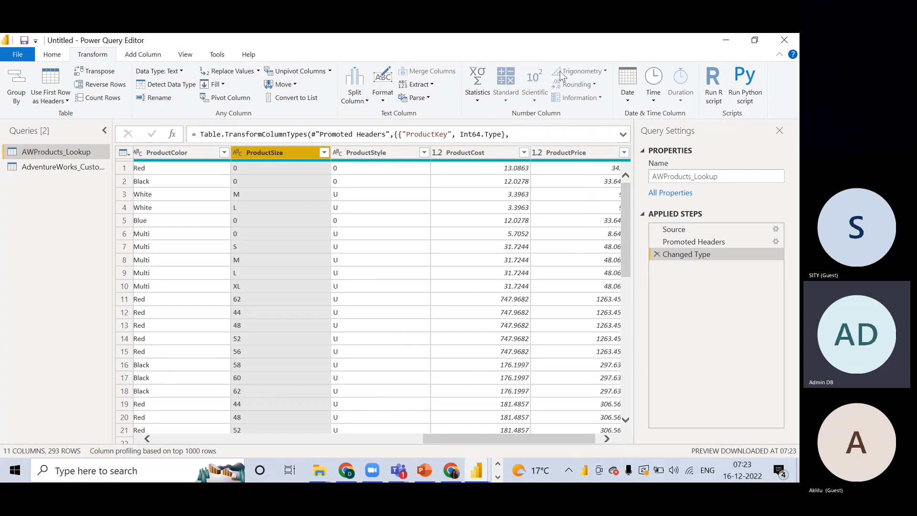
pyautogui.click(572, 157)
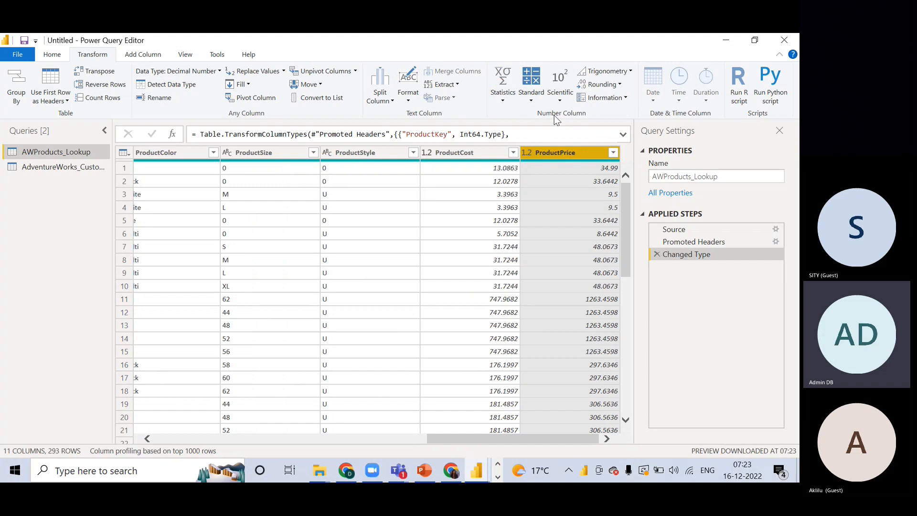
pyautogui.click(507, 101)
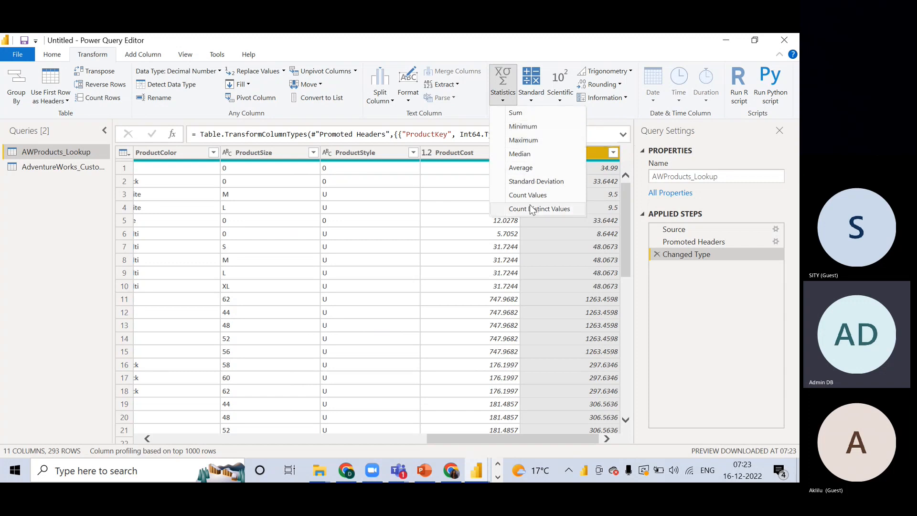
pyautogui.click(528, 102)
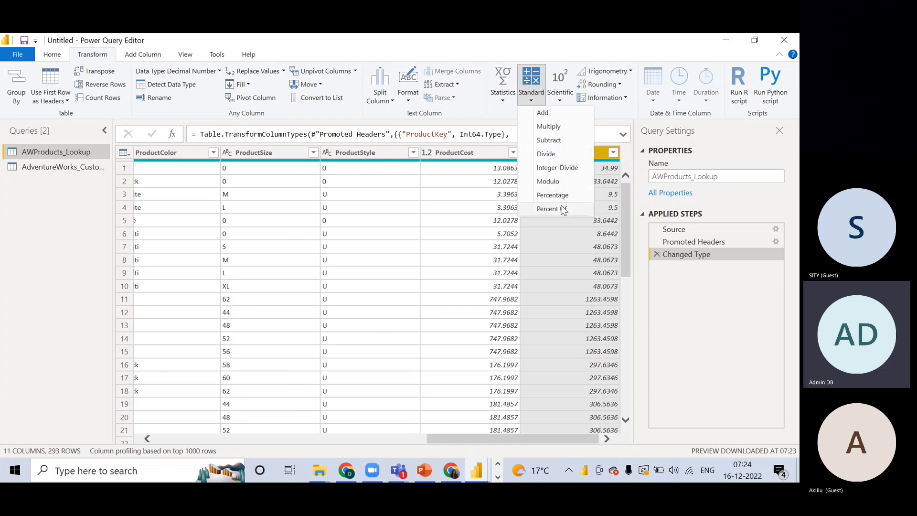
pyautogui.click(562, 103)
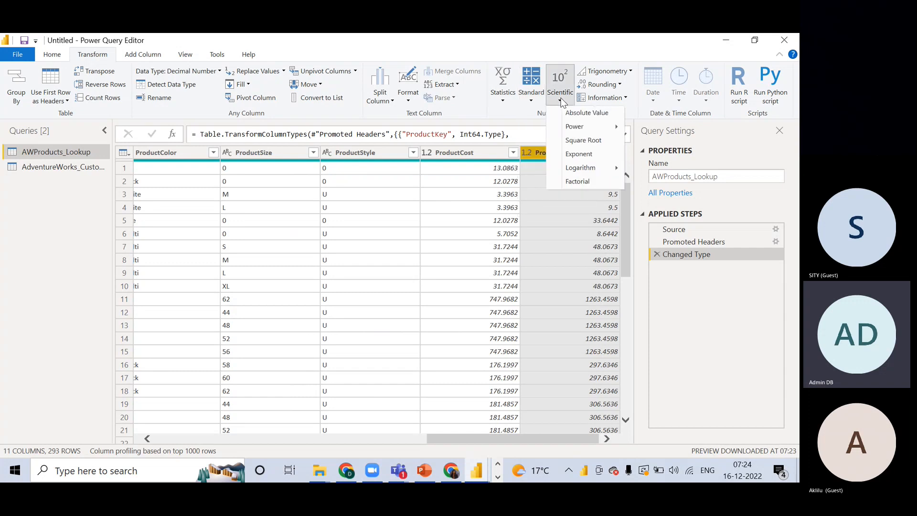
pyautogui.click(499, 117)
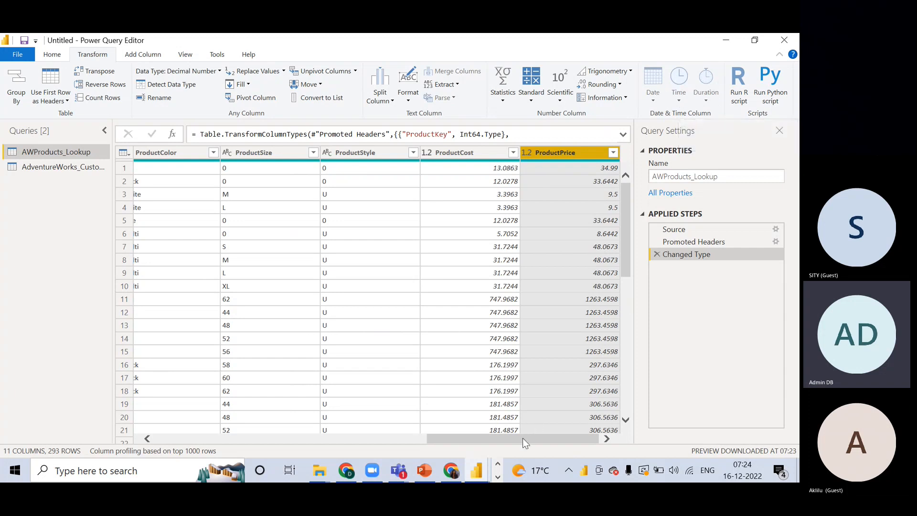
pyautogui.moveTo(523, 438); pyautogui.dragTo(597, 470)
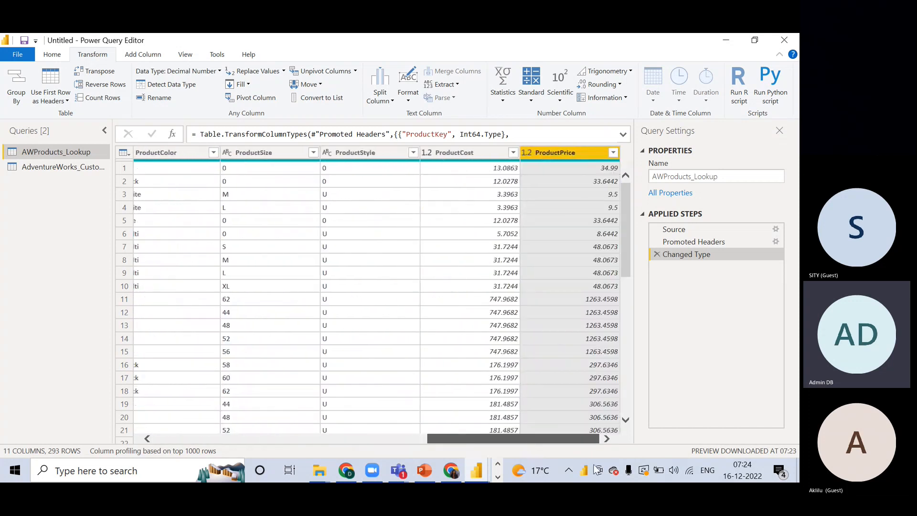
# Step: Switch to the AdventureWorks_Customers query, look through its columns for date values, and select the BirthDate column
pyautogui.click(45, 165)
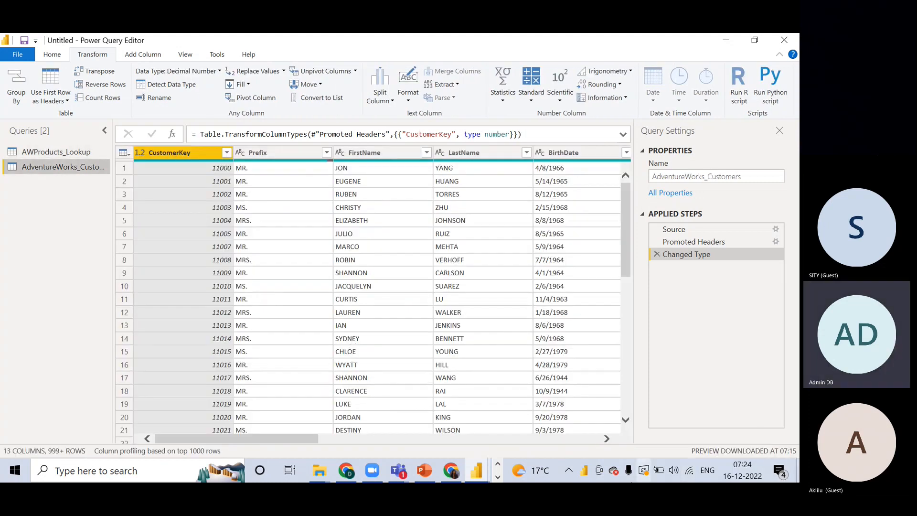
pyautogui.click(606, 438)
pyautogui.click(607, 439)
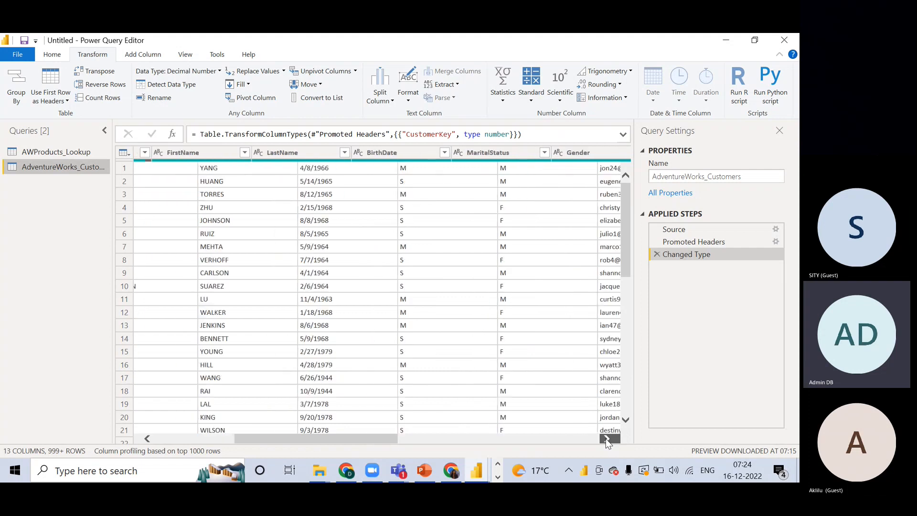
pyautogui.click(606, 438)
pyautogui.click(605, 439)
pyautogui.click(606, 438)
pyautogui.click(605, 438)
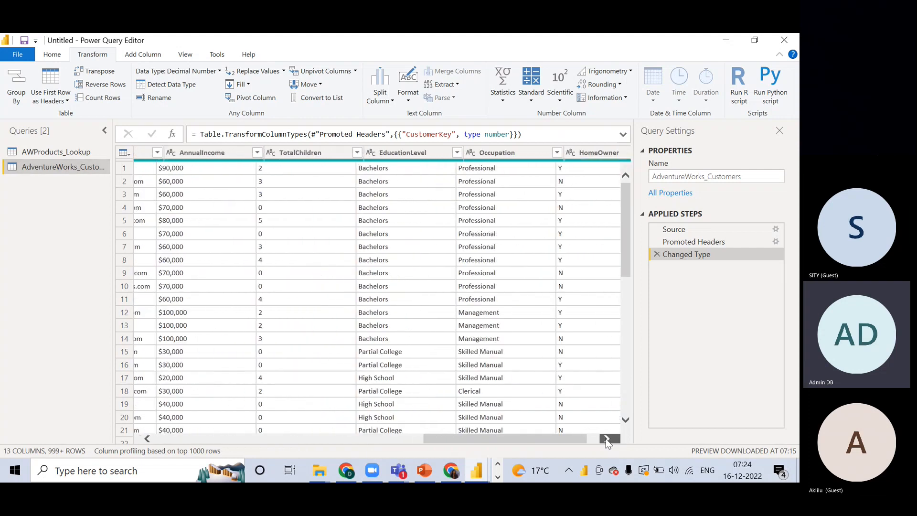
pyautogui.click(606, 438)
pyautogui.moveTo(545, 434); pyautogui.dragTo(224, 400)
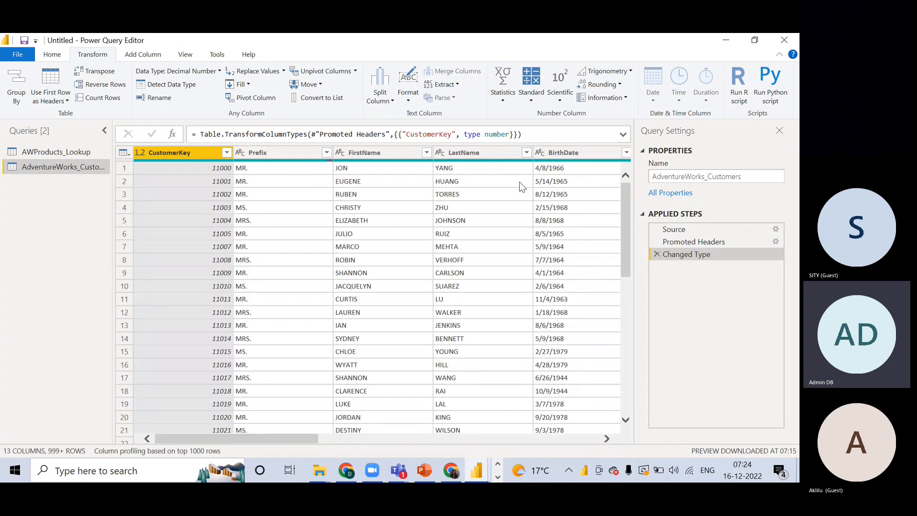
pyautogui.click(561, 153)
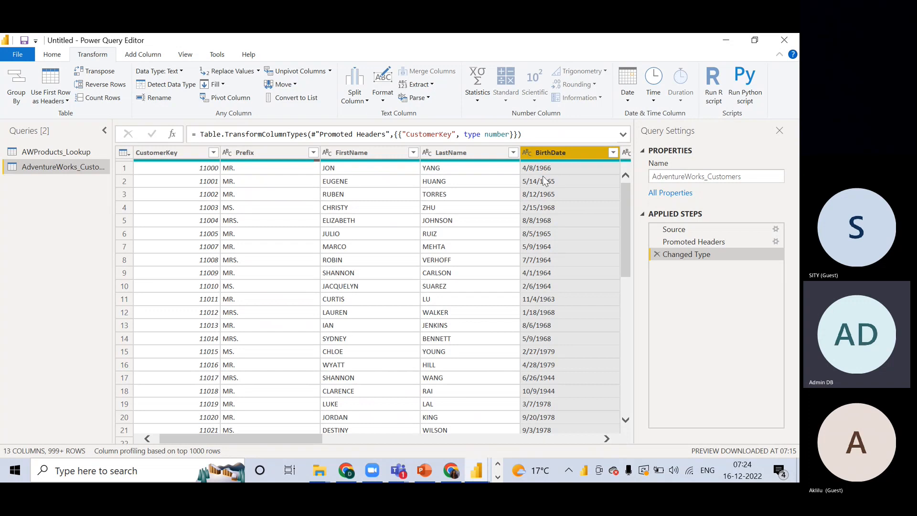
# Step: Examine the data types offered for the BirthDate column and the Date transformations available for it
pyautogui.click(528, 152)
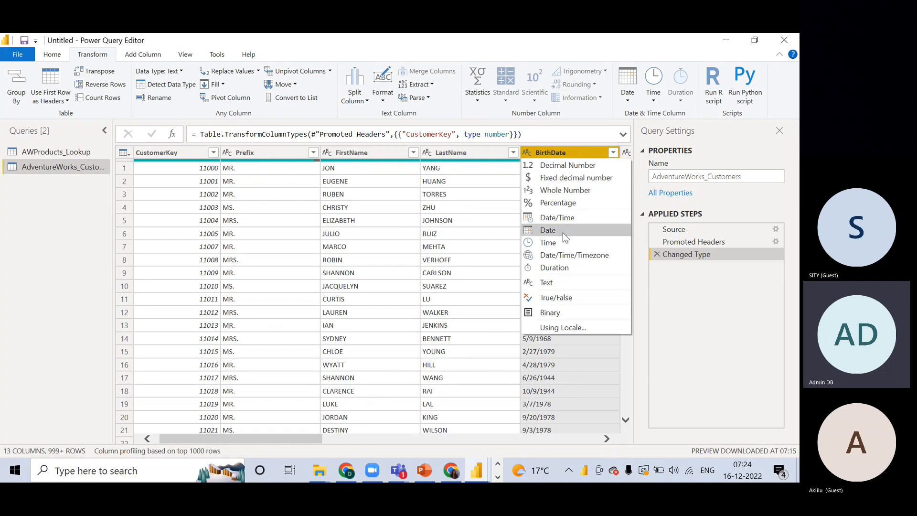
pyautogui.click(690, 300)
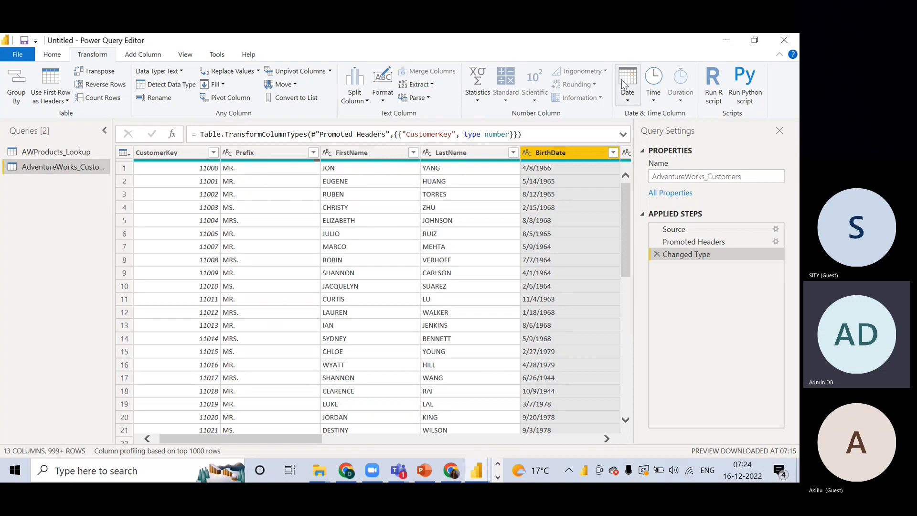
pyautogui.click(630, 101)
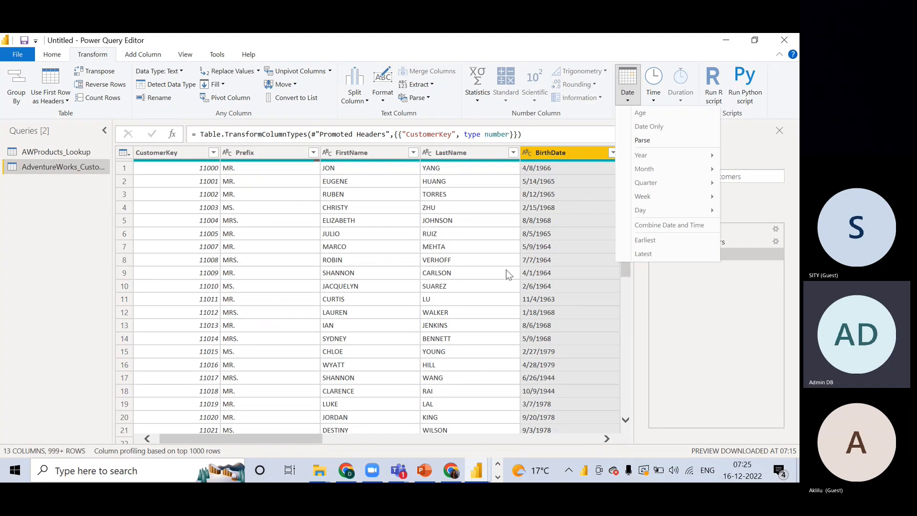
pyautogui.click(588, 186)
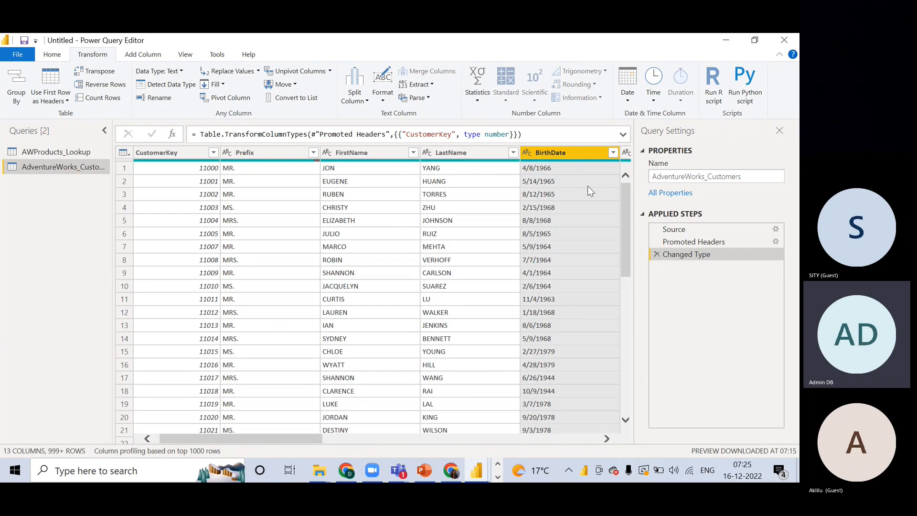
# Step: Check the Date options for adding a column from the text-typed BirthDate column, and change its data type to Date
pyautogui.click(142, 56)
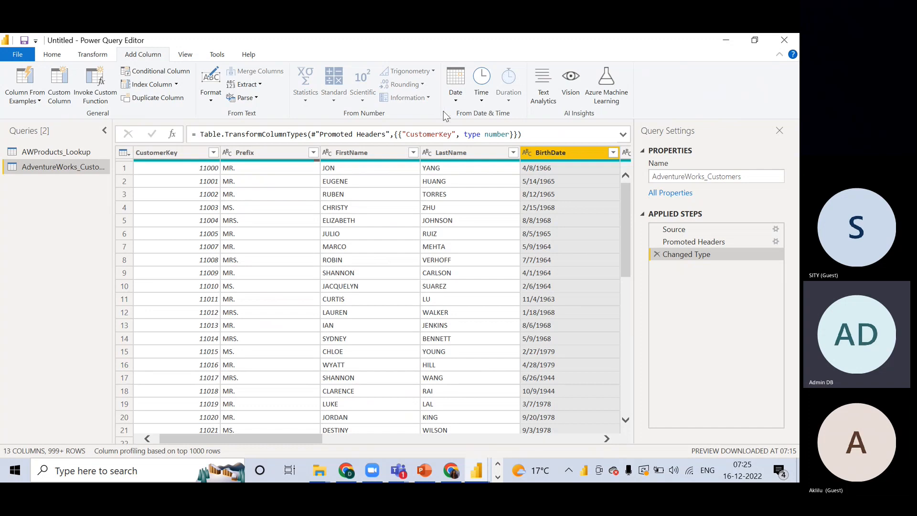
pyautogui.click(455, 101)
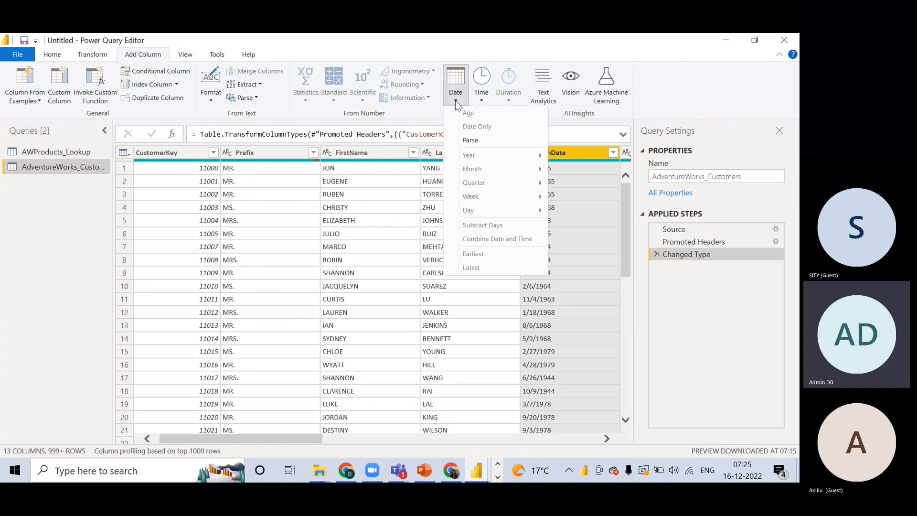
pyautogui.click(612, 160)
pyautogui.click(531, 153)
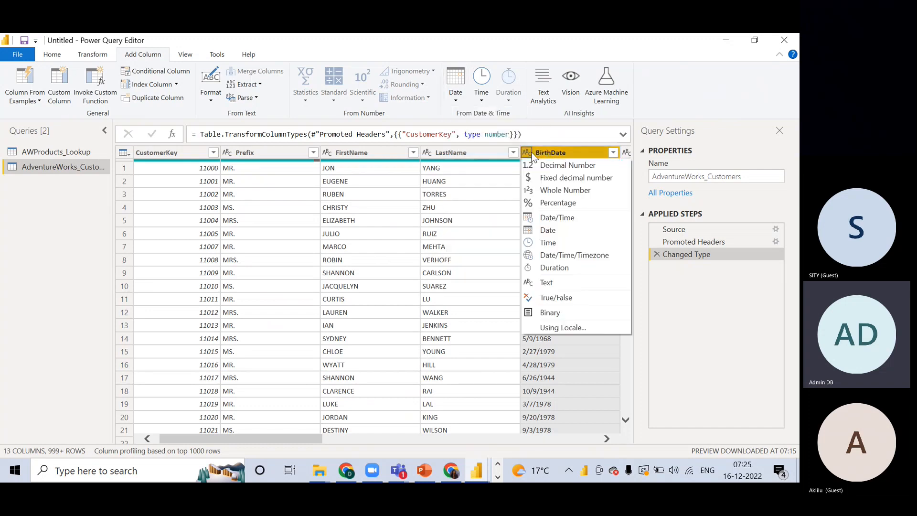
pyautogui.click(548, 230)
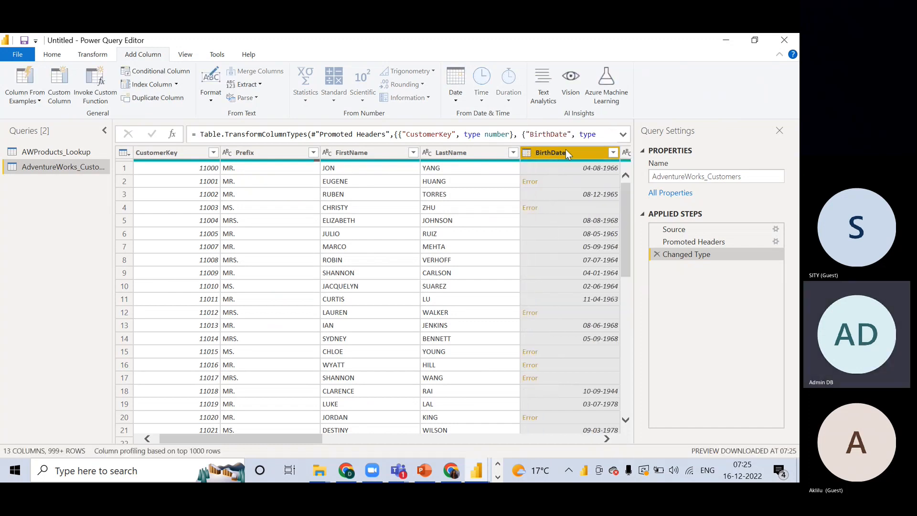
# Step: Examine the Year, Month, Quarter, Week and Day options for adding a column from the date-typed BirthDate column
pyautogui.click(459, 99)
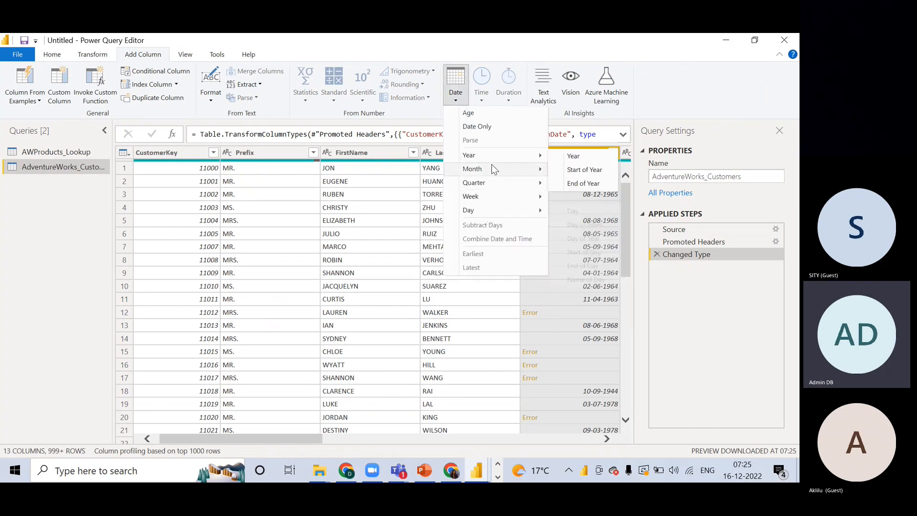
pyautogui.moveTo(497, 179)
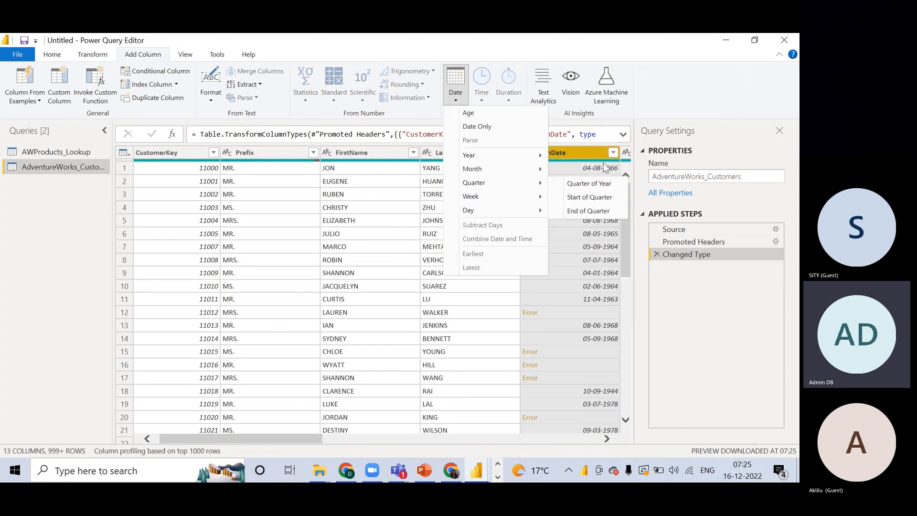
pyautogui.click(580, 173)
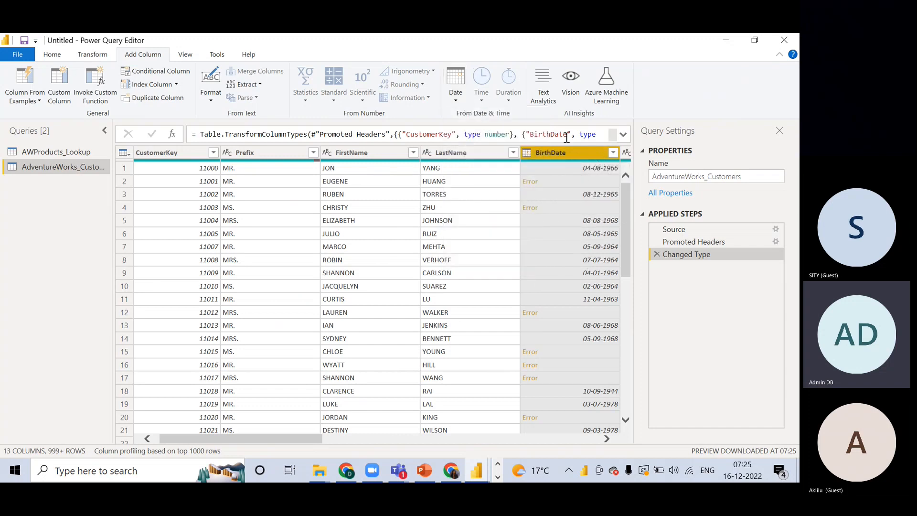
pyautogui.click(456, 103)
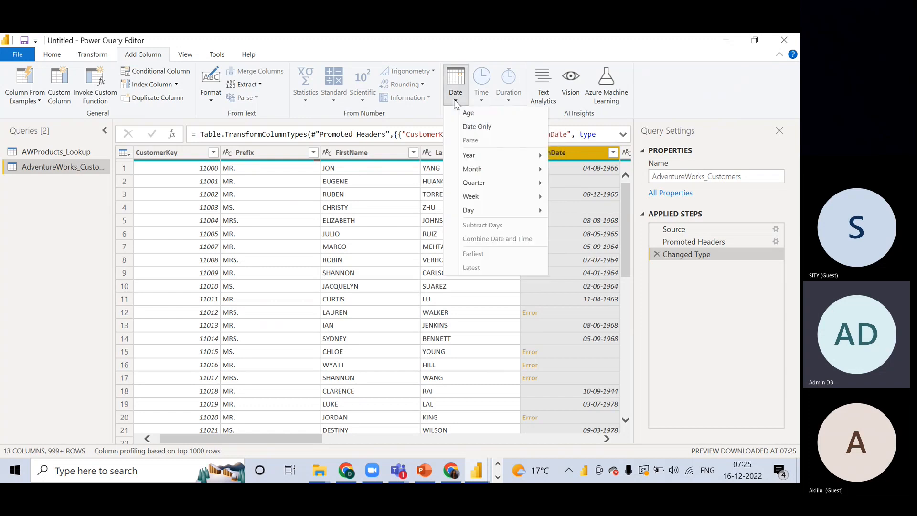
pyautogui.click(575, 159)
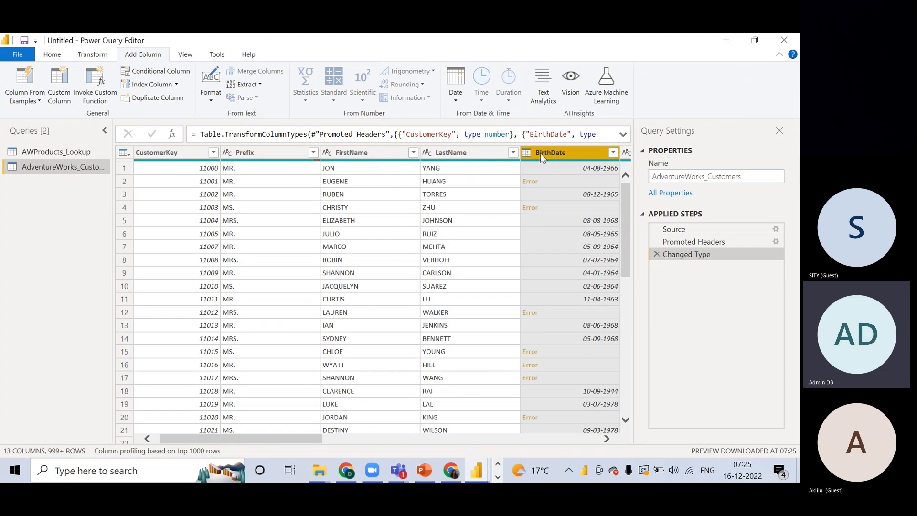
# Step: Select the LastName column and compare the Date options offered for adding a column with those for transforming it
pyautogui.click(444, 154)
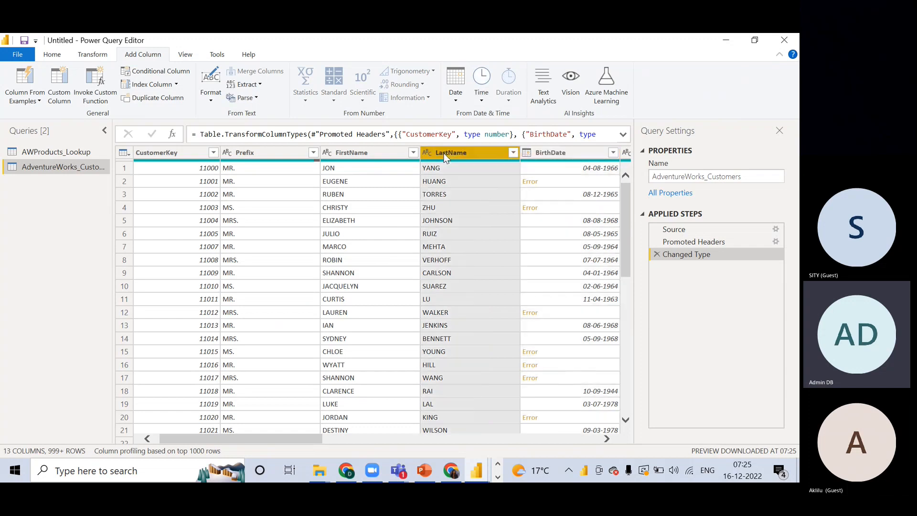
pyautogui.click(456, 100)
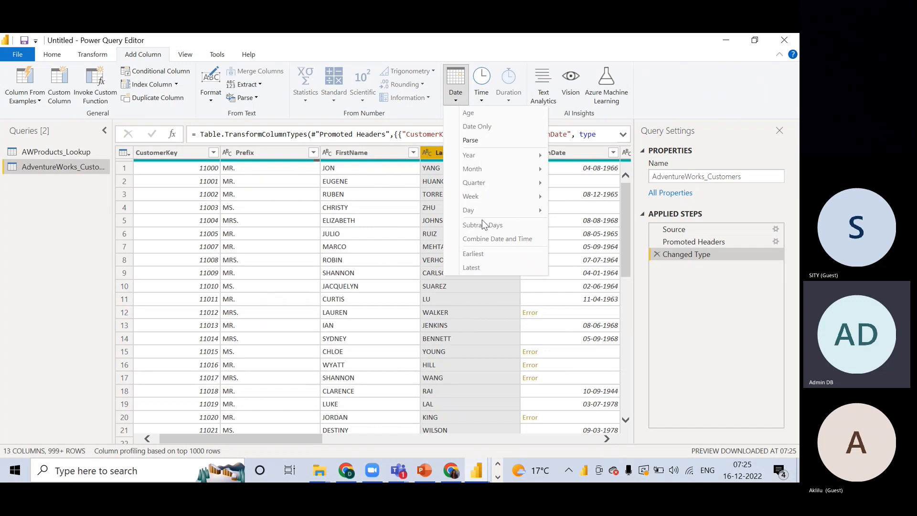
pyautogui.click(438, 156)
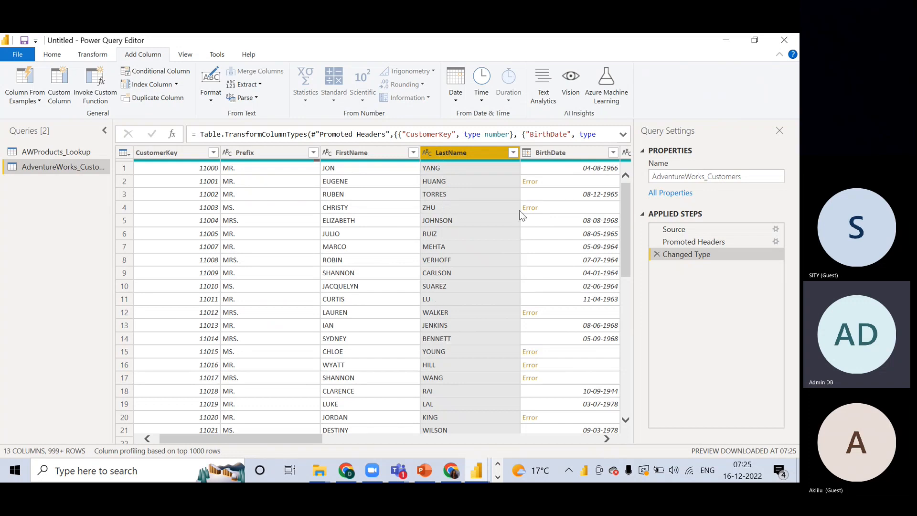
pyautogui.click(453, 99)
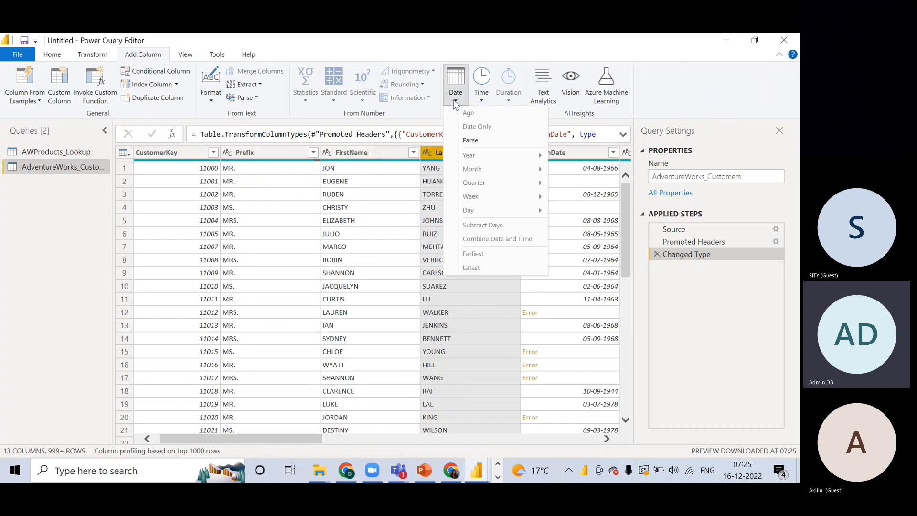
pyautogui.click(429, 191)
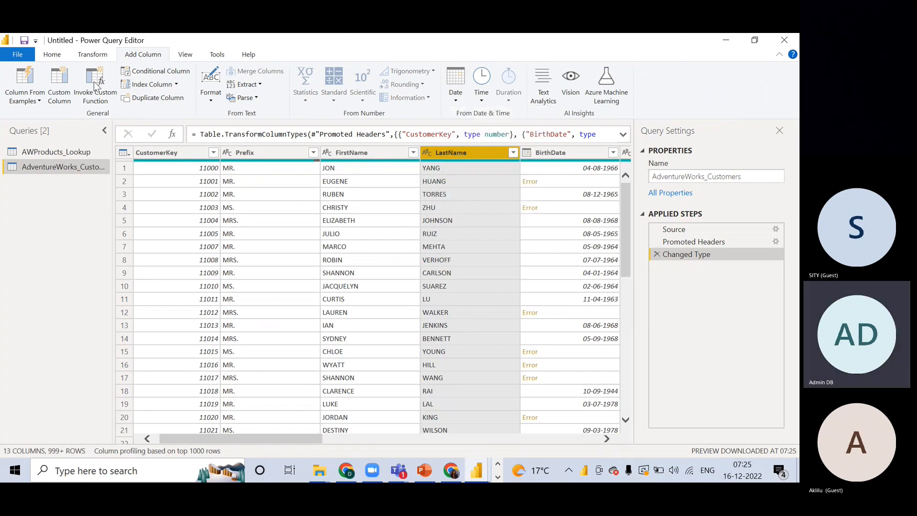
pyautogui.click(92, 54)
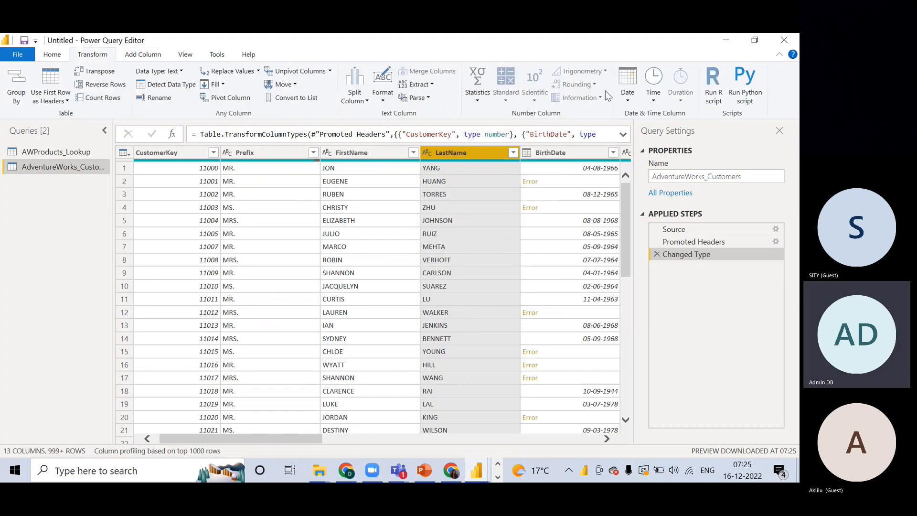
pyautogui.click(628, 99)
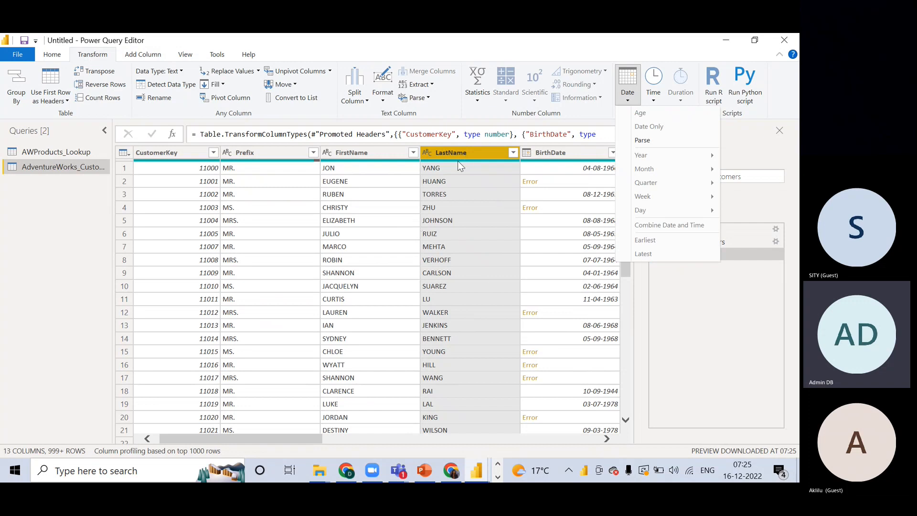
pyautogui.click(457, 160)
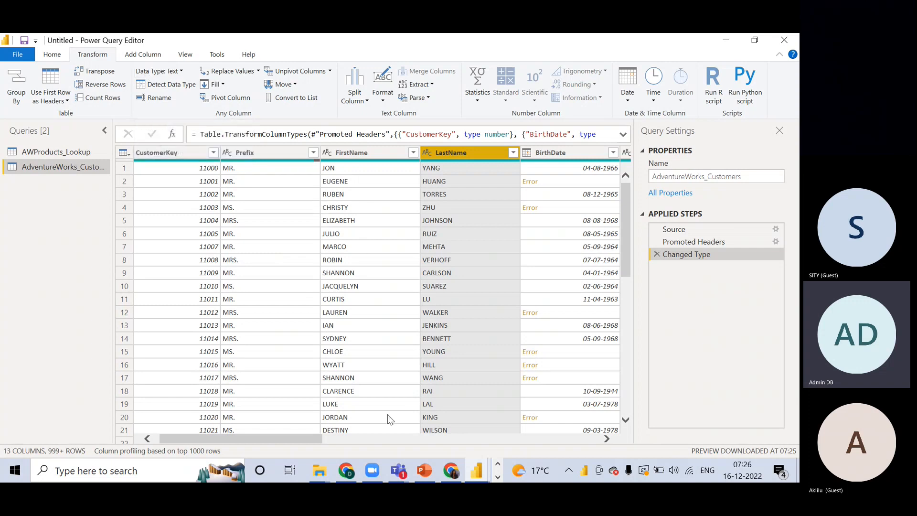
pyautogui.click(152, 59)
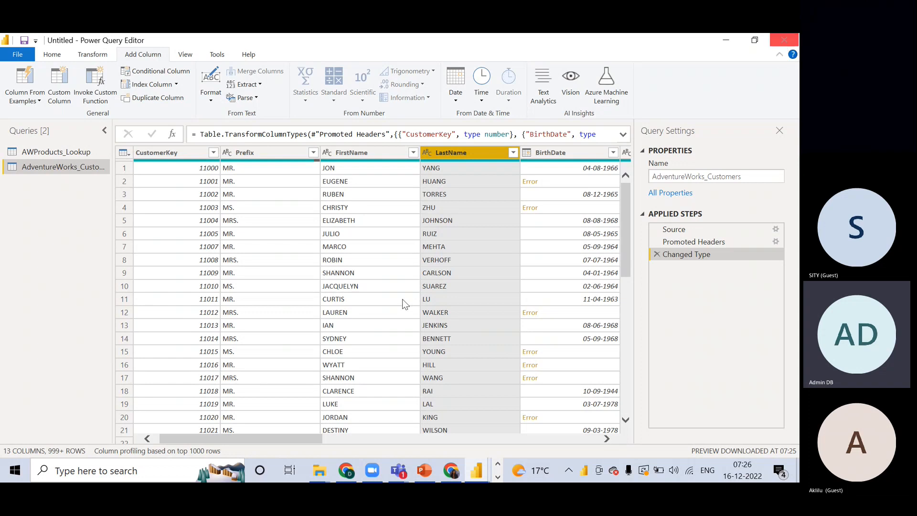
# Step: Launch a new Power BI Desktop instance from the Windows search and close its start screen
pyautogui.click(116, 475)
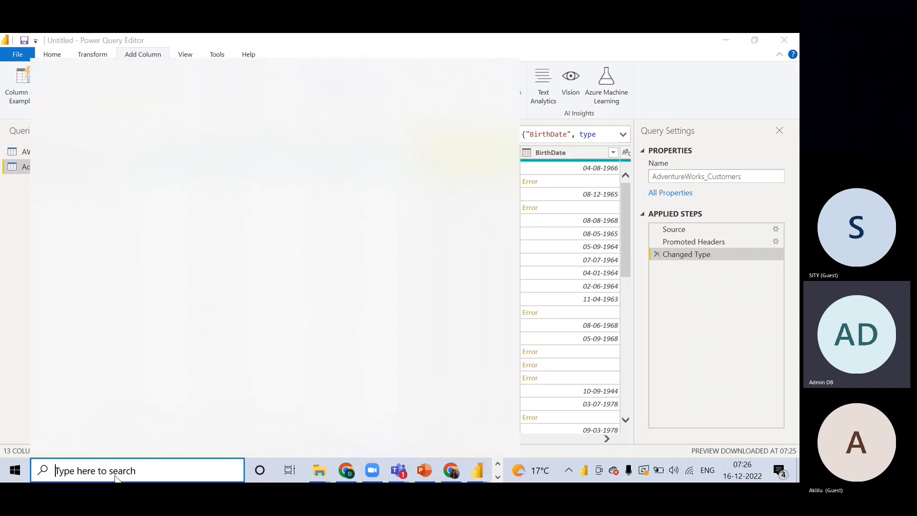
pyautogui.write('powe')
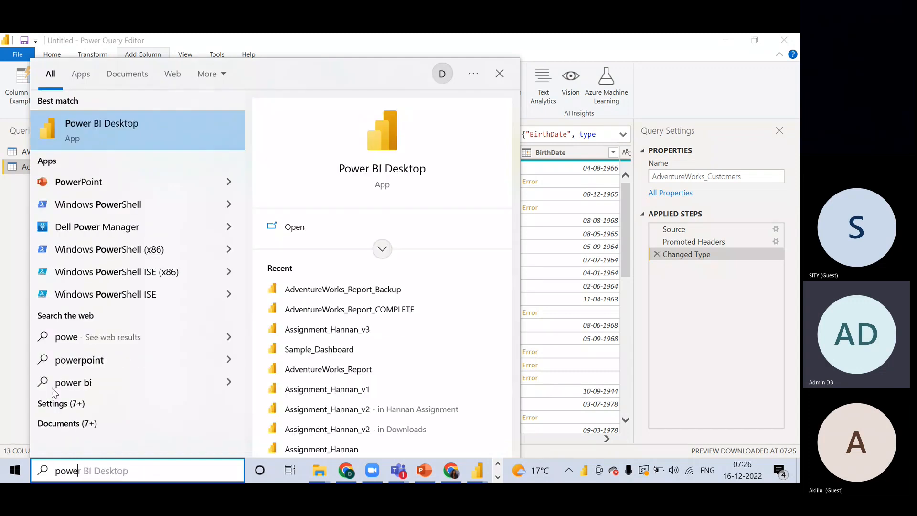
pyautogui.click(81, 130)
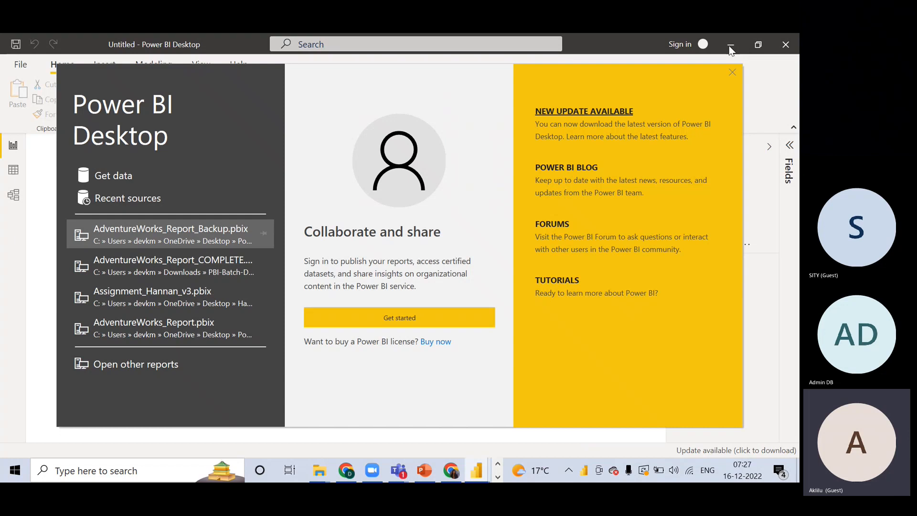
pyautogui.click(732, 72)
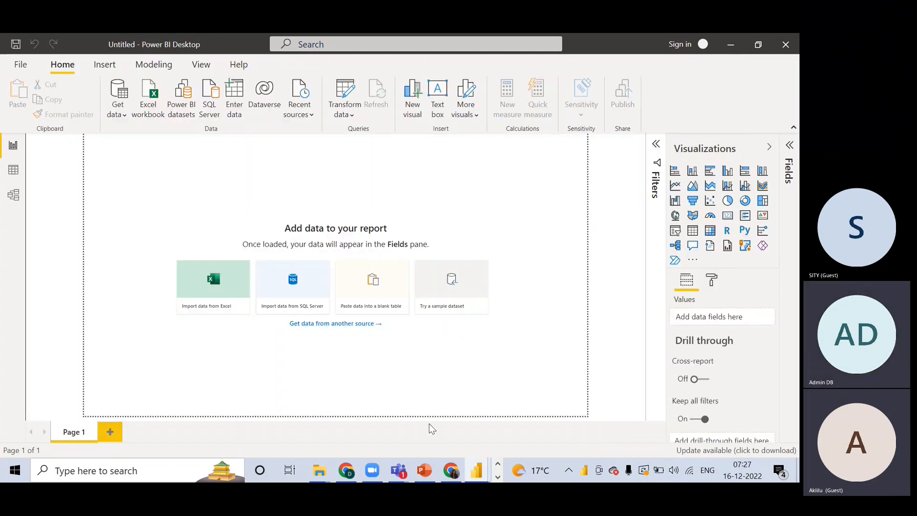
# Step: Switch back to the Power Query Editor, select the FirstName column, and compare the available transform commands with the add-column commands
pyautogui.moveTo(476, 475)
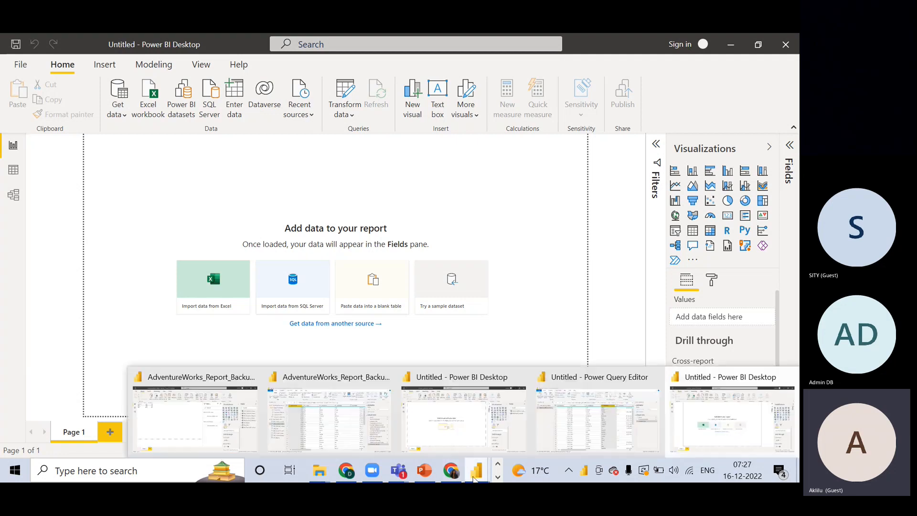
pyautogui.click(578, 423)
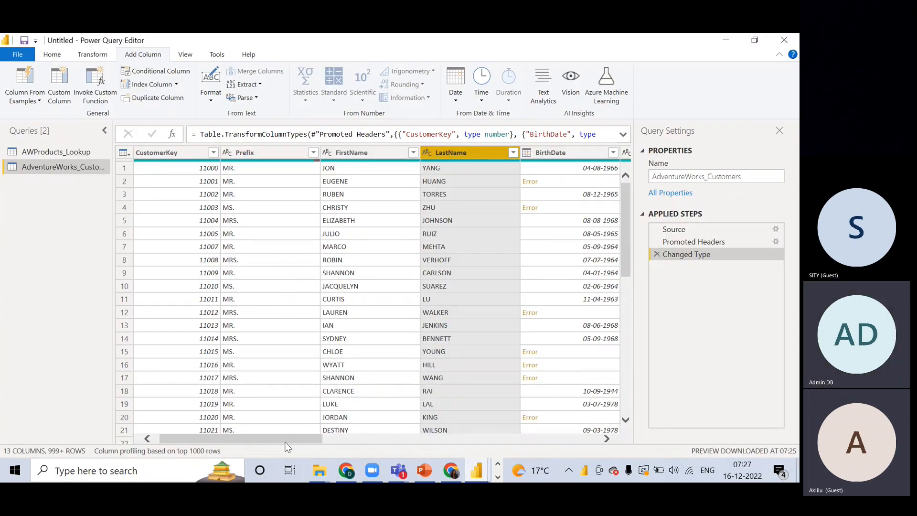
pyautogui.moveTo(285, 443); pyautogui.dragTo(221, 408)
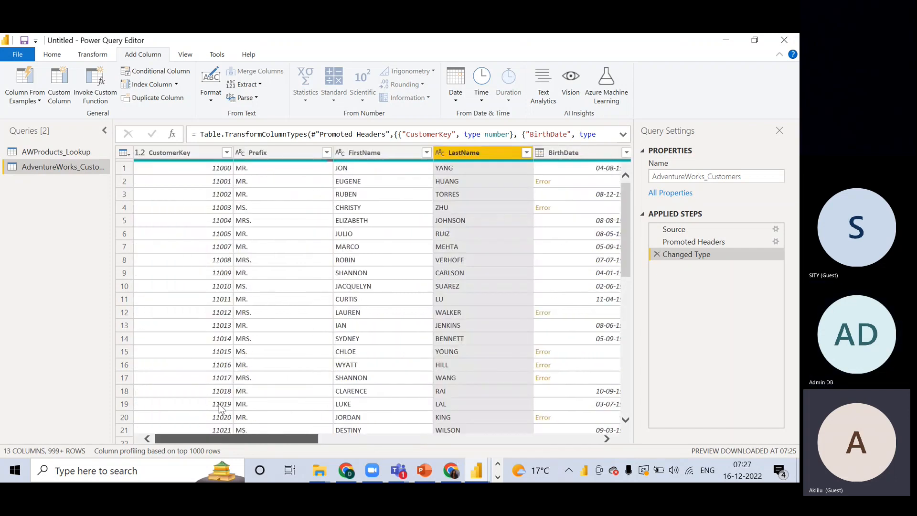
pyautogui.click(363, 153)
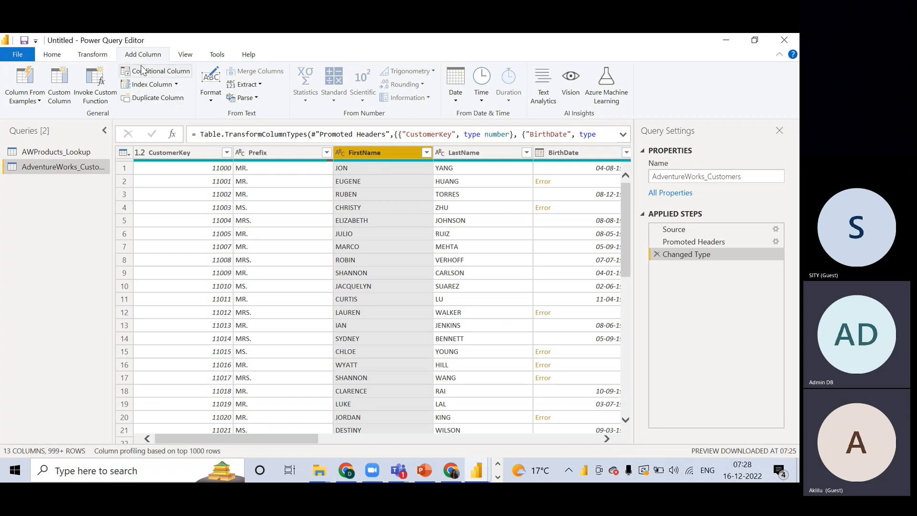
pyautogui.click(93, 56)
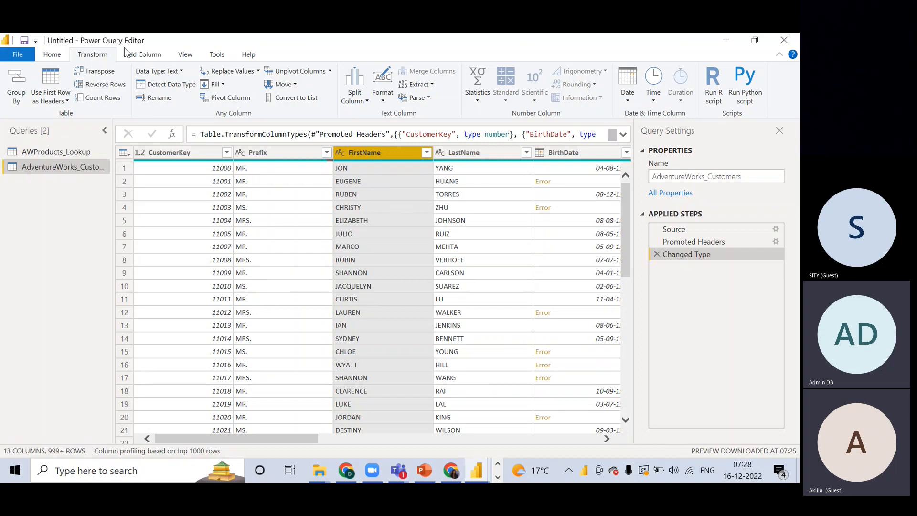
pyautogui.click(140, 54)
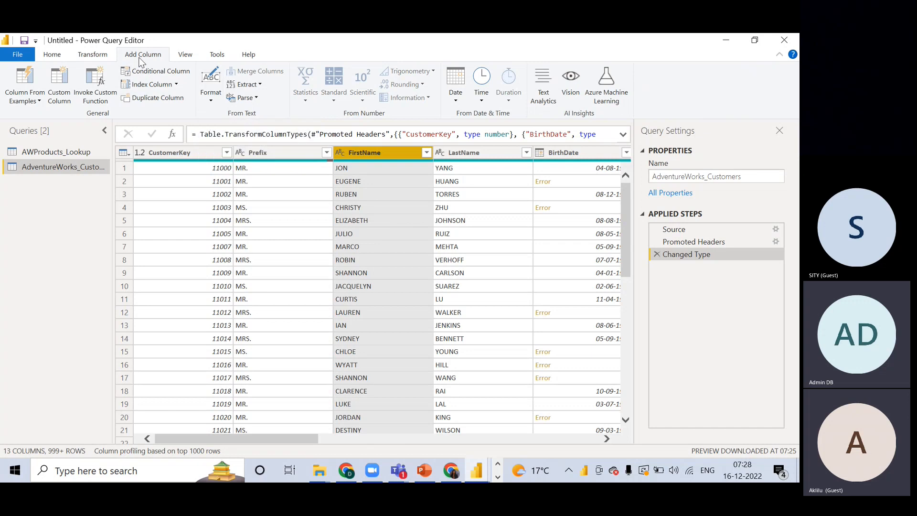
pyautogui.click(84, 57)
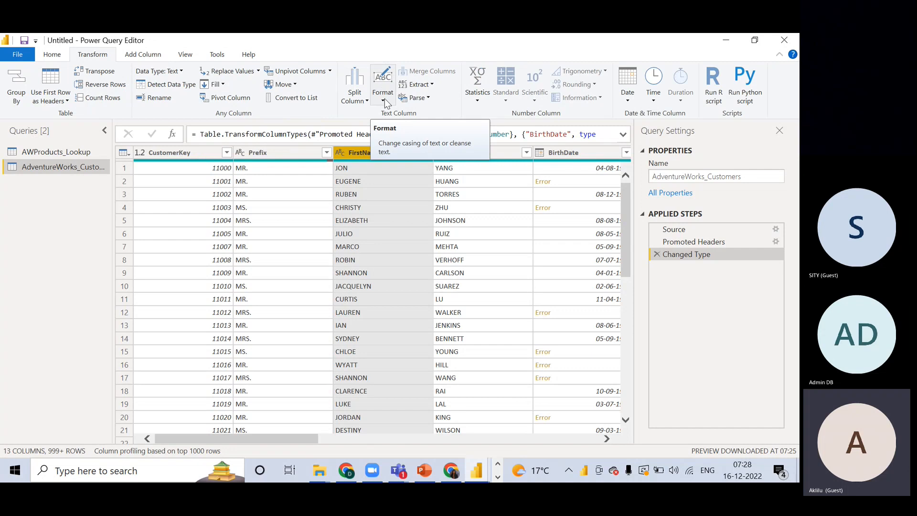
# Step: Switch to the new blank Power BI Desktop report and look through its Model, Data and Report views
pyautogui.click(481, 474)
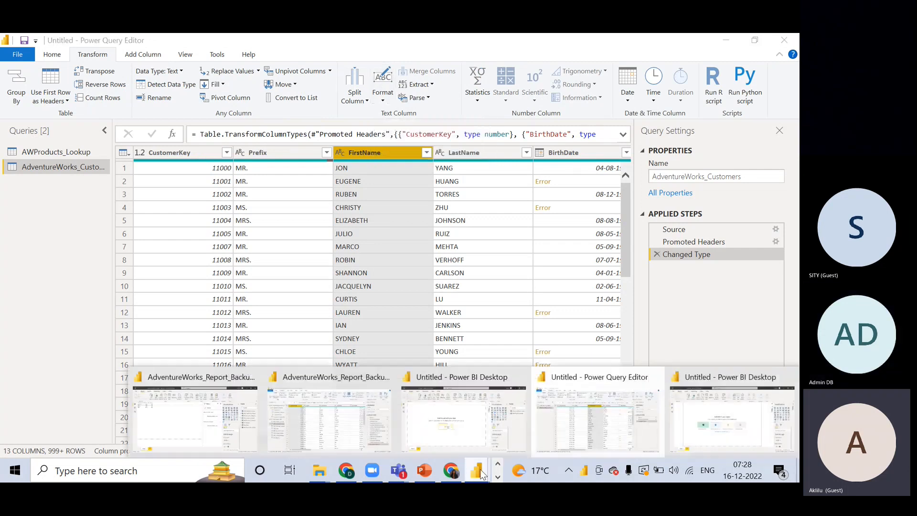
pyautogui.click(709, 416)
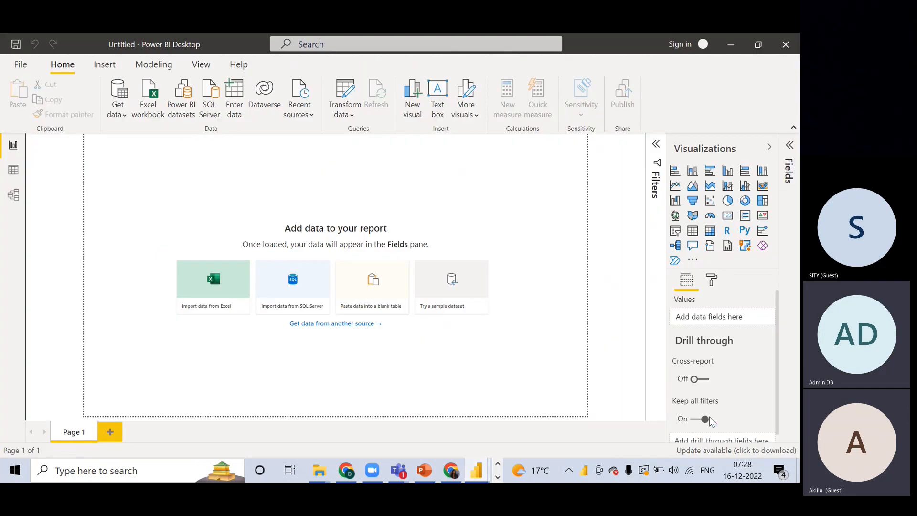
pyautogui.click(303, 184)
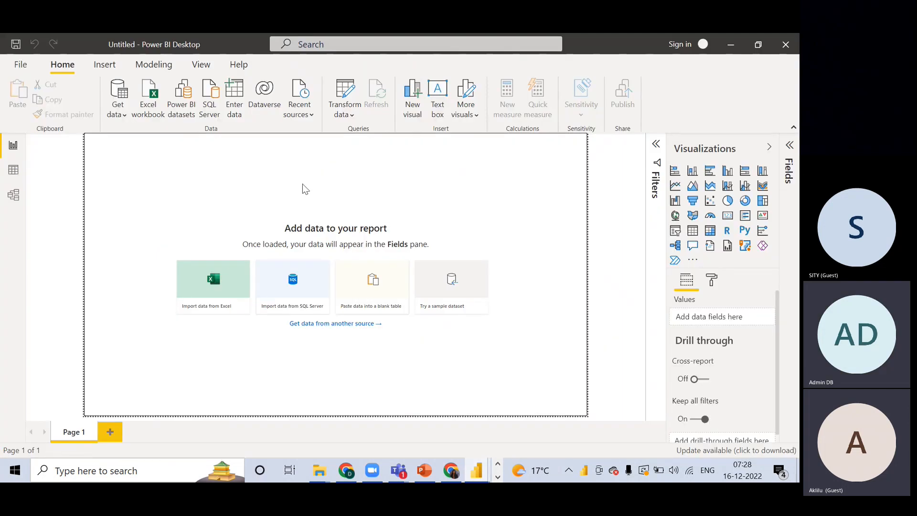
pyautogui.click(13, 197)
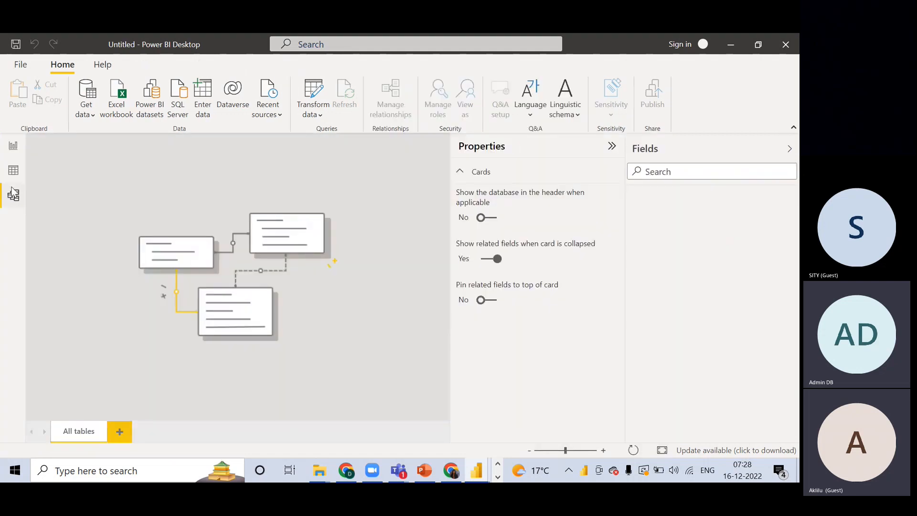
pyautogui.click(13, 171)
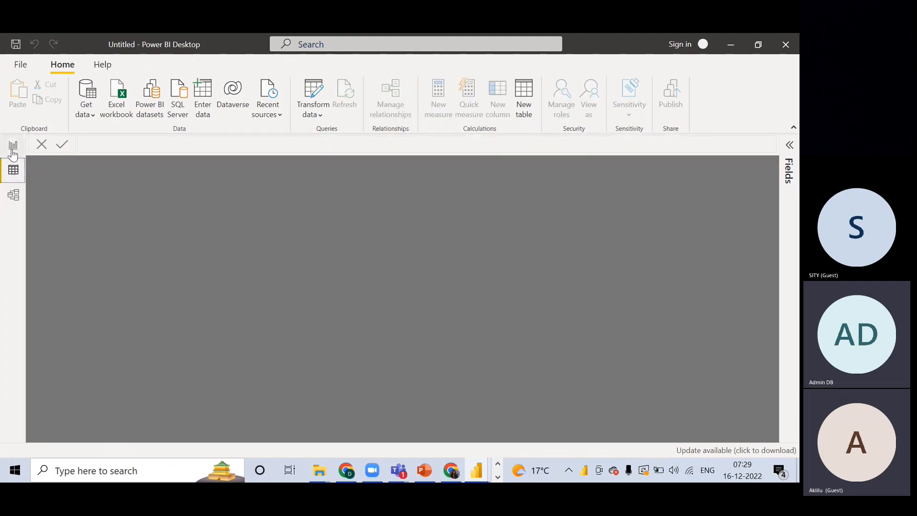
pyautogui.click(13, 151)
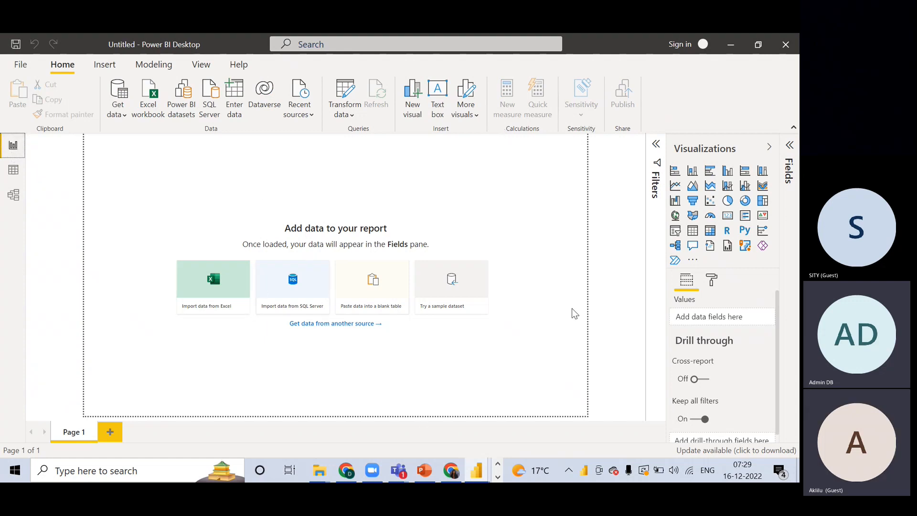
# Step: Get data from a Text/CSV source, choosing the AdventureWorks_Products file in the Adventure_Works folder
pyautogui.click(183, 145)
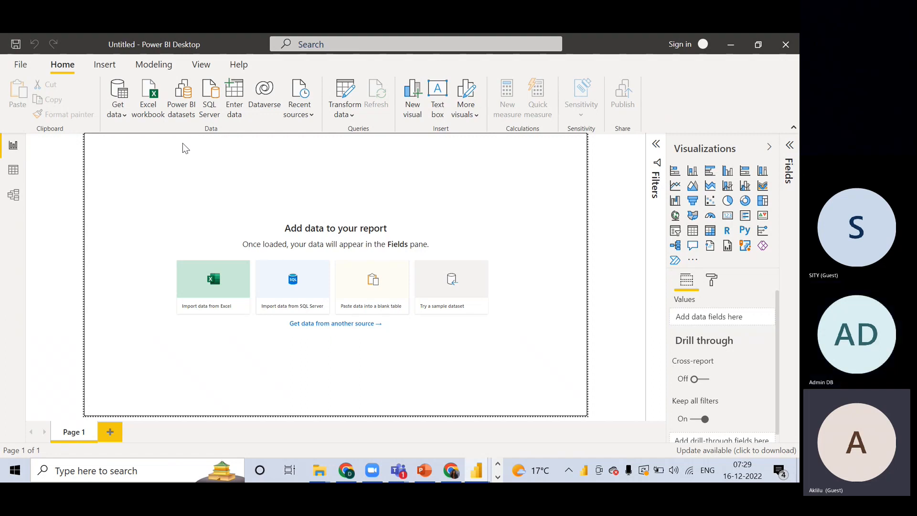
pyautogui.click(123, 118)
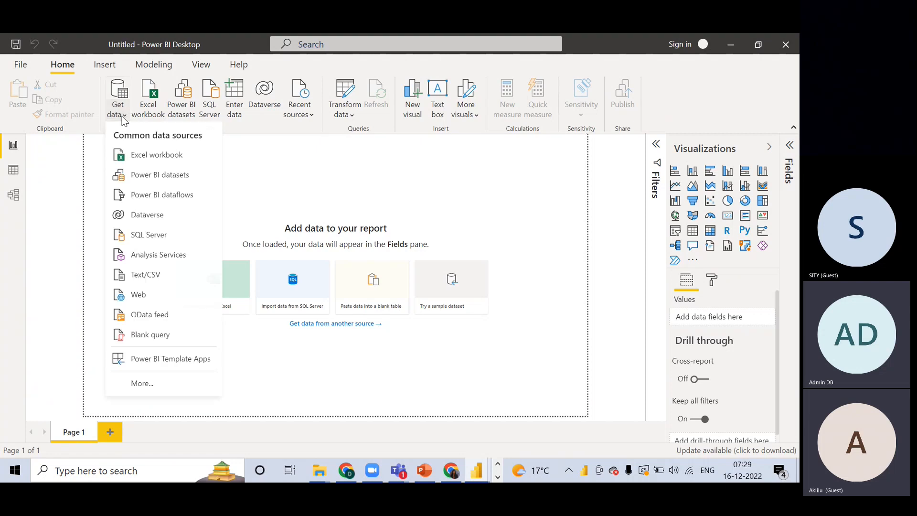
pyautogui.click(164, 385)
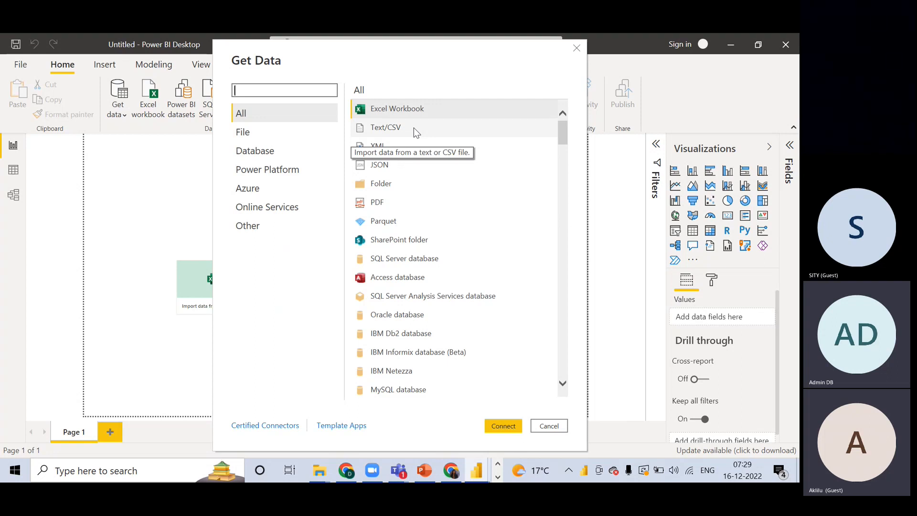
pyautogui.click(414, 128)
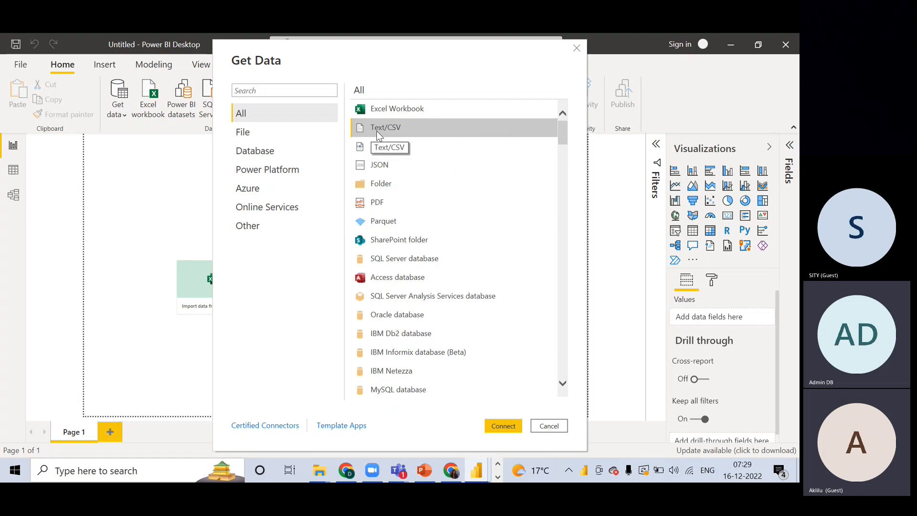
pyautogui.click(506, 426)
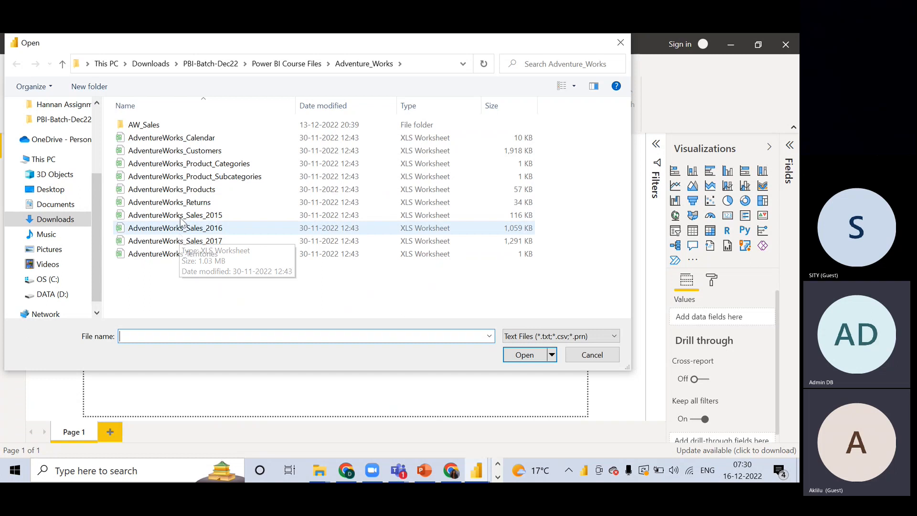
pyautogui.click(180, 190)
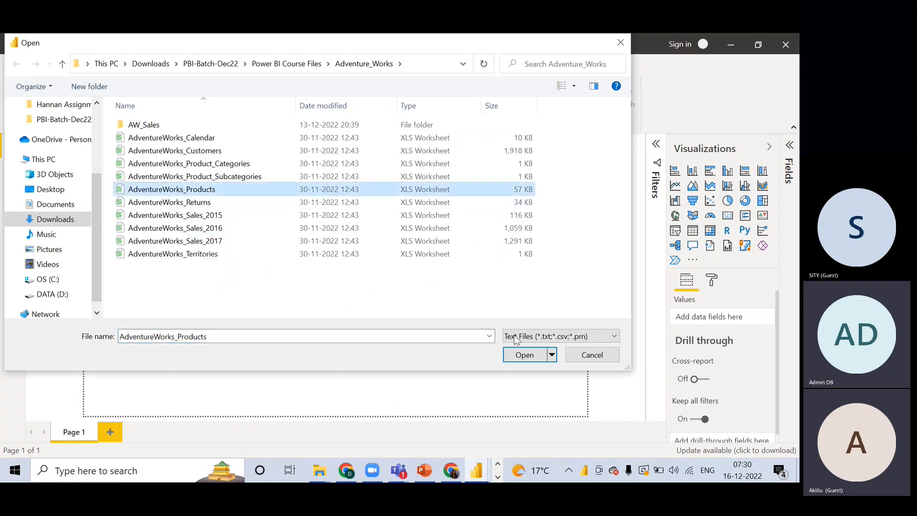
pyautogui.click(529, 356)
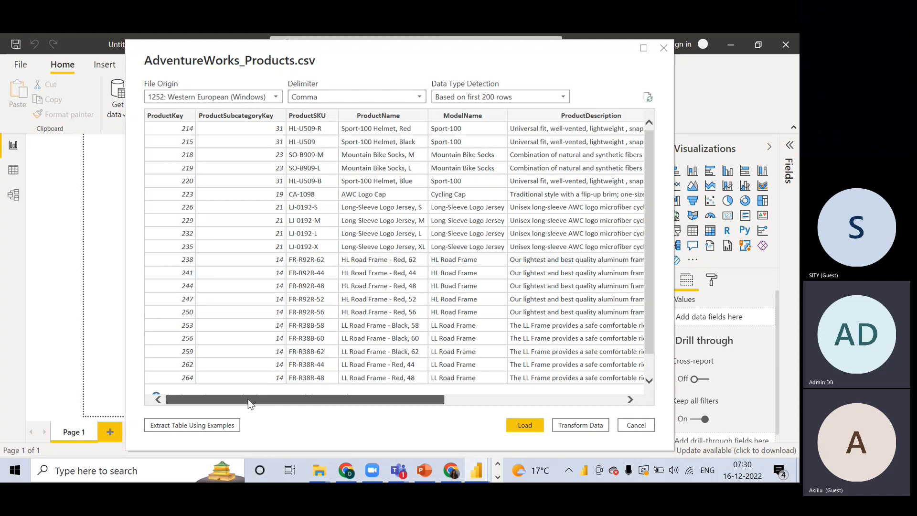
# Step: Look across the columns in the AdventureWorks_Products.csv preview and open the data for transformation in the Power Query Editor
pyautogui.moveTo(247, 399); pyautogui.dragTo(573, 432)
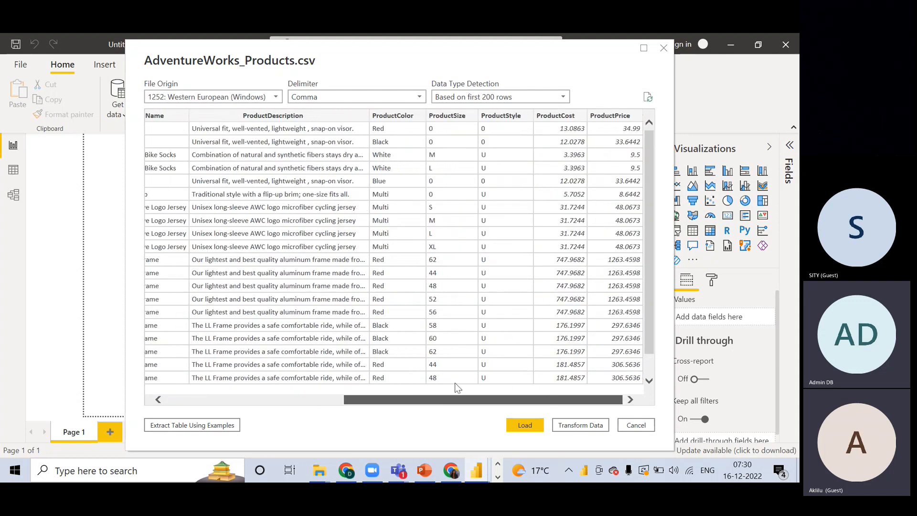
pyautogui.moveTo(455, 382); pyautogui.dragTo(173, 396)
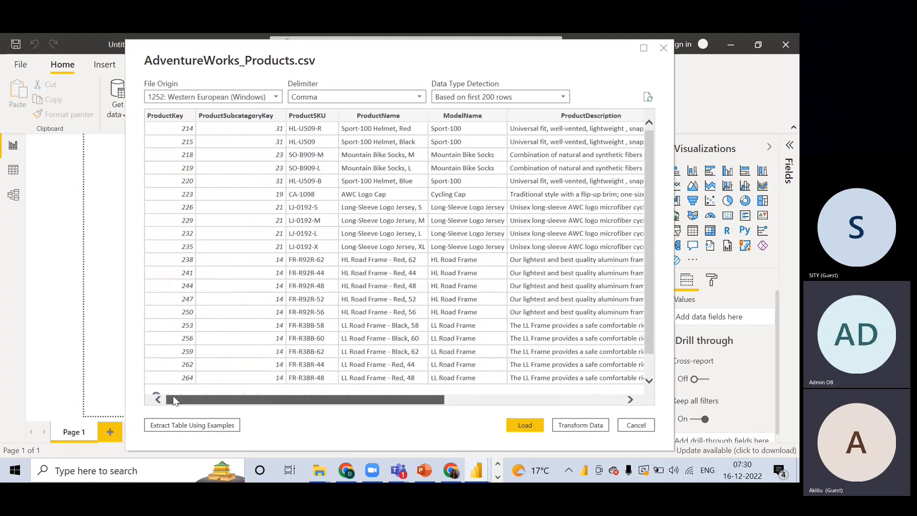
pyautogui.click(582, 426)
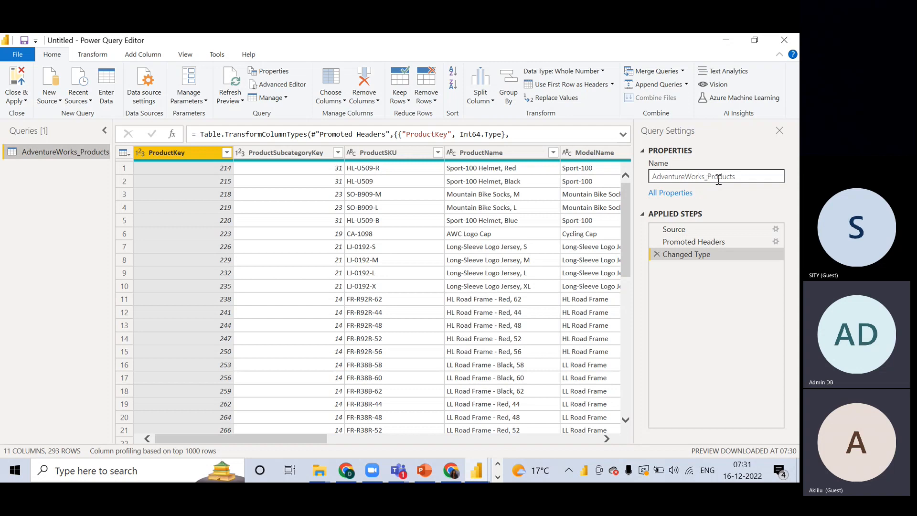
# Step: Rename the AdventureWorks_Products query as AW_Product_Lookup
pyautogui.click(747, 174)
pyautogui.click(745, 175)
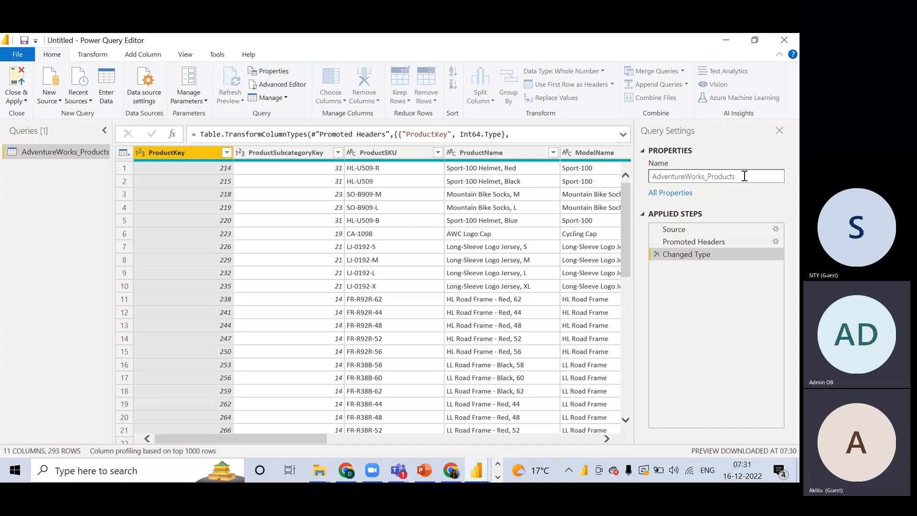
pyautogui.moveTo(744, 176); pyautogui.dragTo(653, 173)
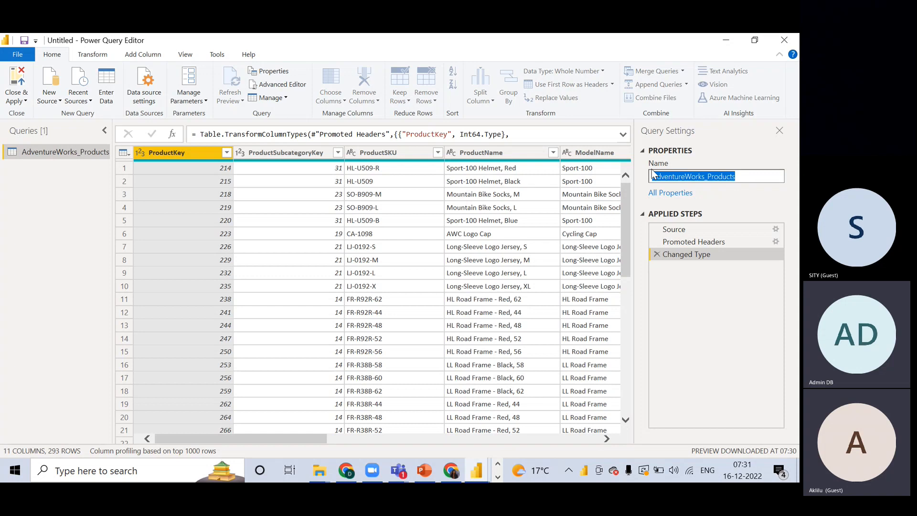
pyautogui.write('AW_Pro')
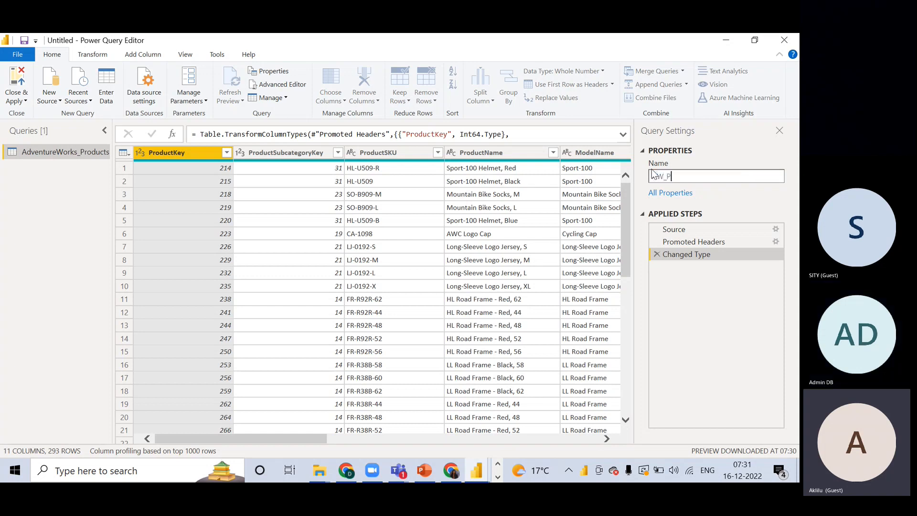
pyautogui.write('_Lookup')
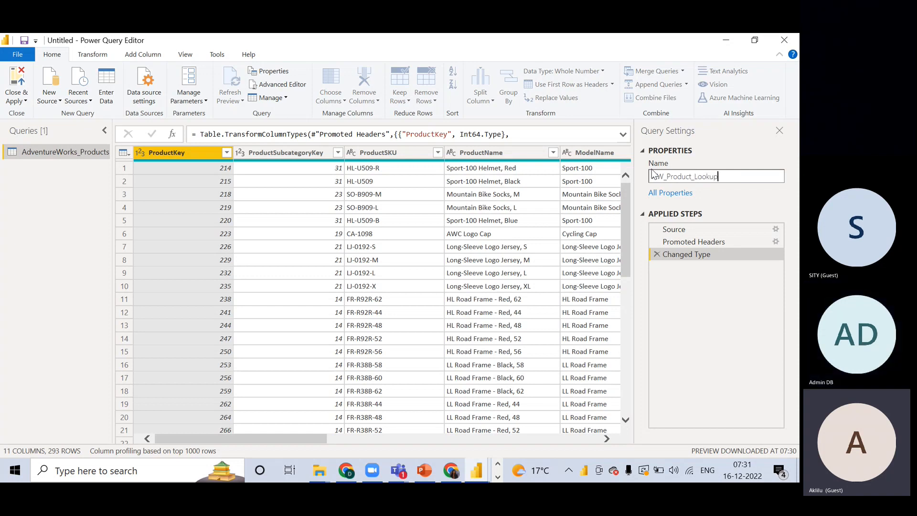
pyautogui.press('Return')
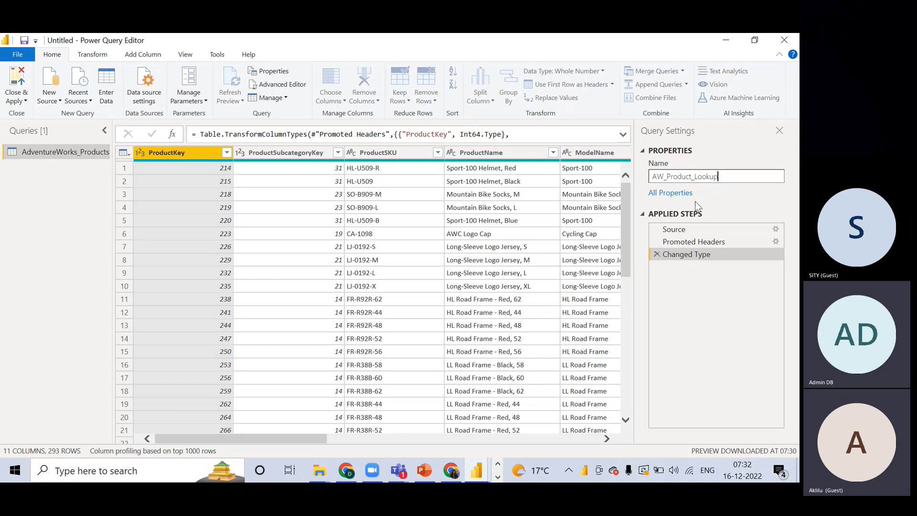
pyautogui.doubleClick(718, 176)
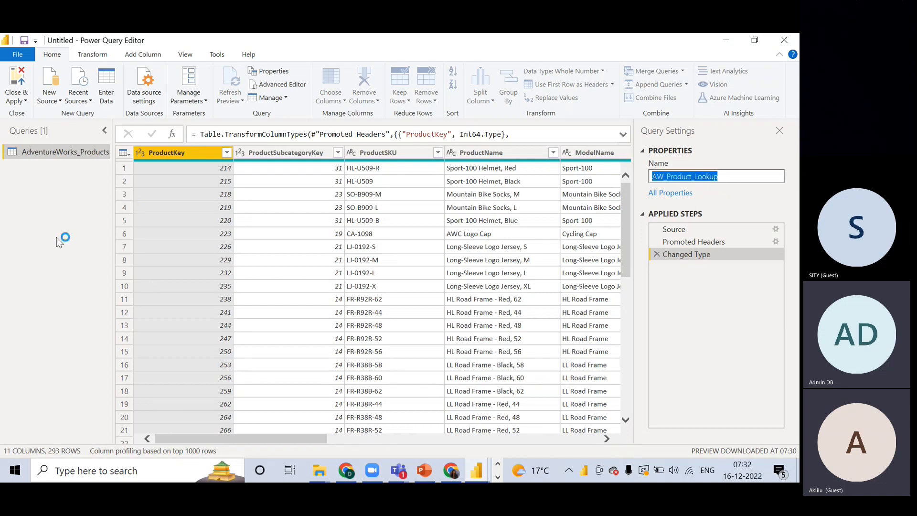
pyautogui.click(729, 176)
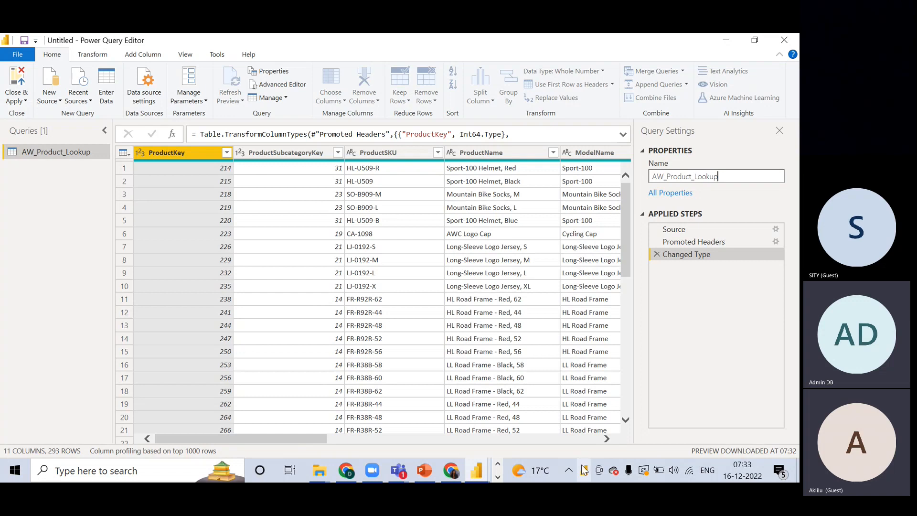
# Step: Examine the columns of the AW_Product_Lookup table from ProductKey through to ProductPrice, including their data types
pyautogui.click(607, 438)
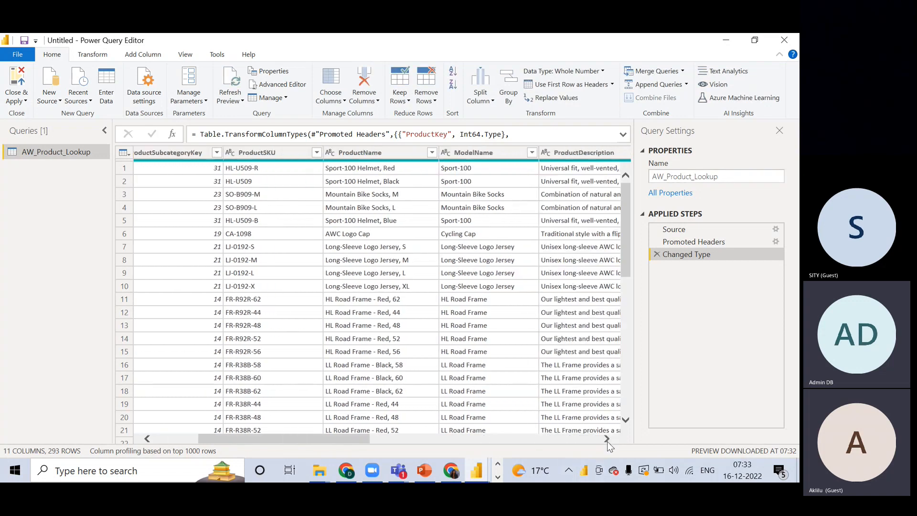
pyautogui.click(608, 441)
pyautogui.click(608, 441)
pyautogui.click(608, 441)
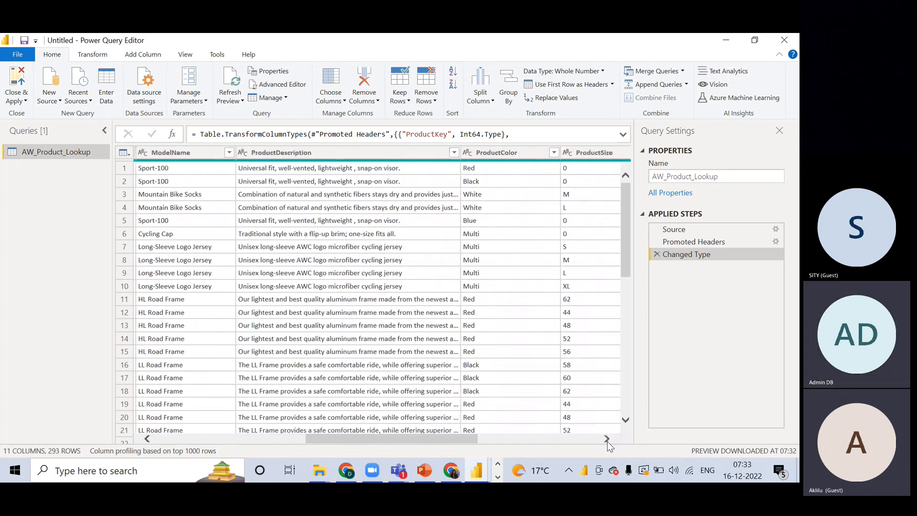
pyautogui.click(607, 441)
pyautogui.click(607, 442)
pyautogui.click(607, 439)
pyautogui.click(607, 439)
pyautogui.click(607, 440)
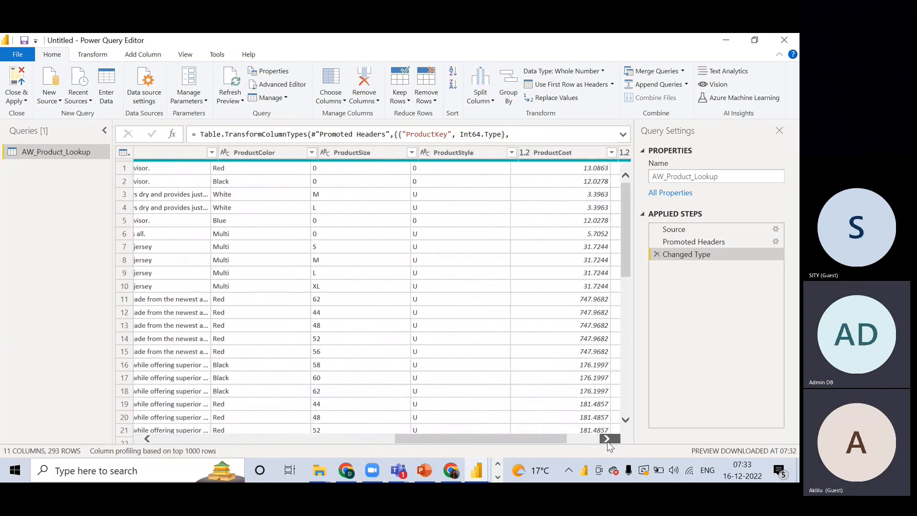
pyautogui.click(607, 439)
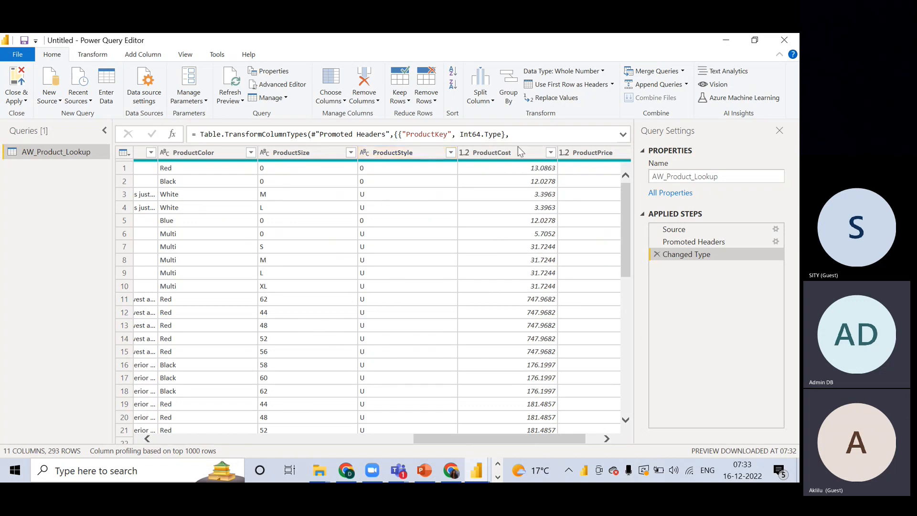
pyautogui.click(606, 438)
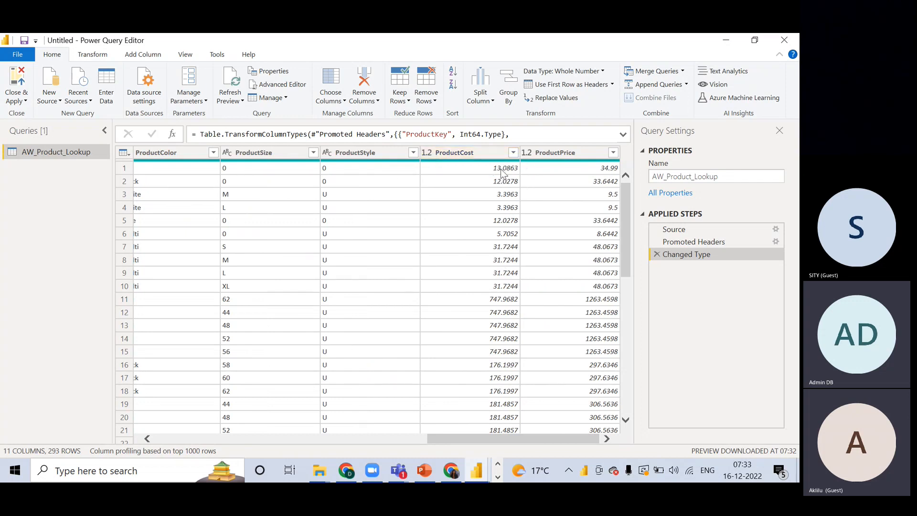
# Step: View the data type options for the ProductCost column and inspect the values in the ProductPrice column
pyautogui.click(425, 155)
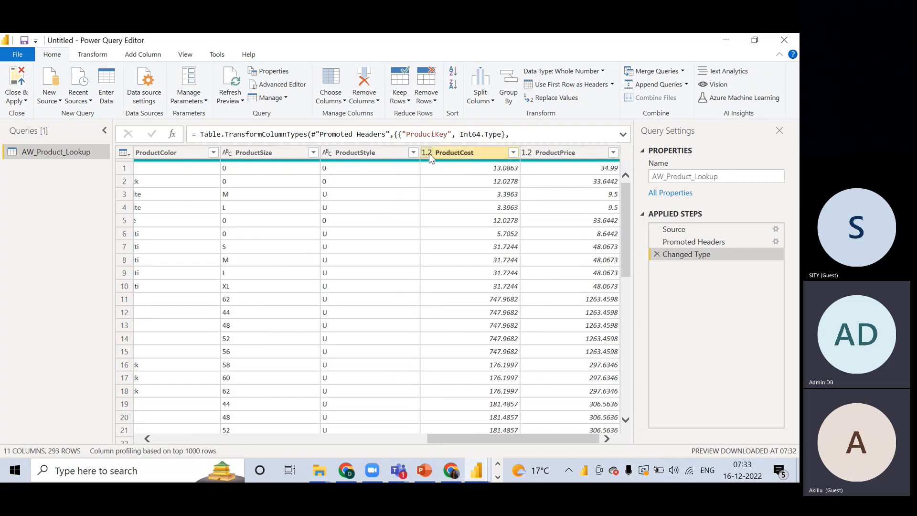
pyautogui.click(429, 154)
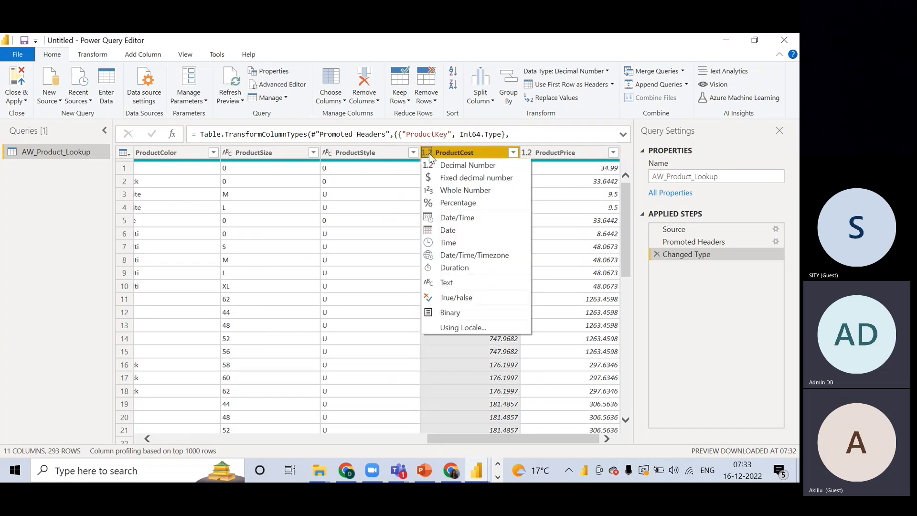
pyautogui.click(551, 184)
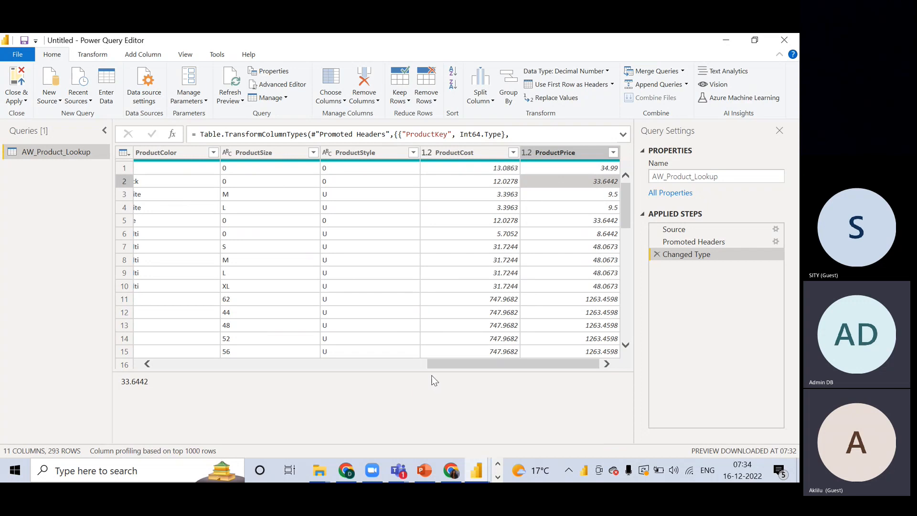
pyautogui.click(625, 345)
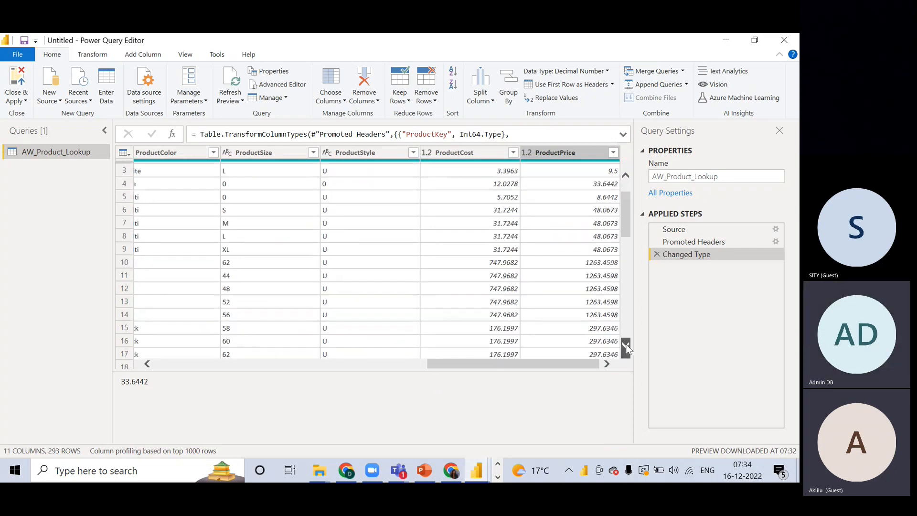
pyautogui.click(572, 153)
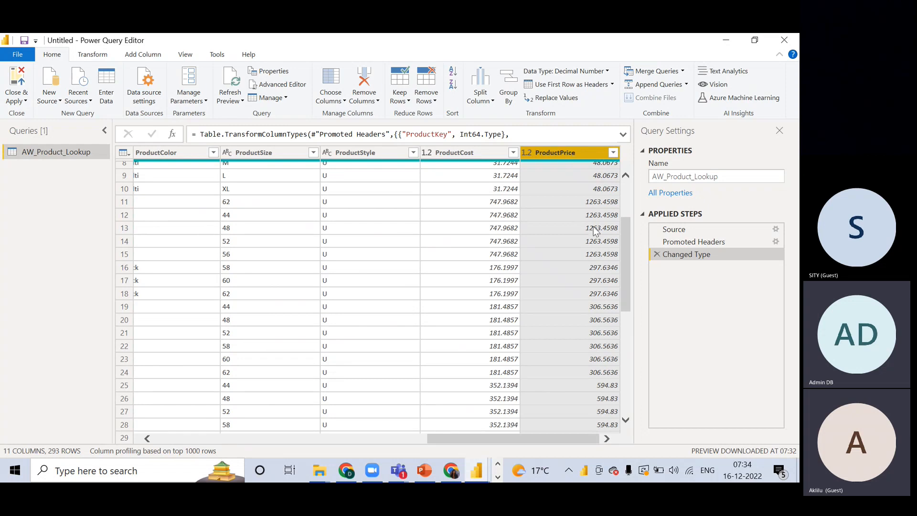
# Step: Review the product table's columns again and examine the distinct ProductSize values in its filter list without applying a filter
pyautogui.moveTo(563, 444); pyautogui.dragTo(268, 426)
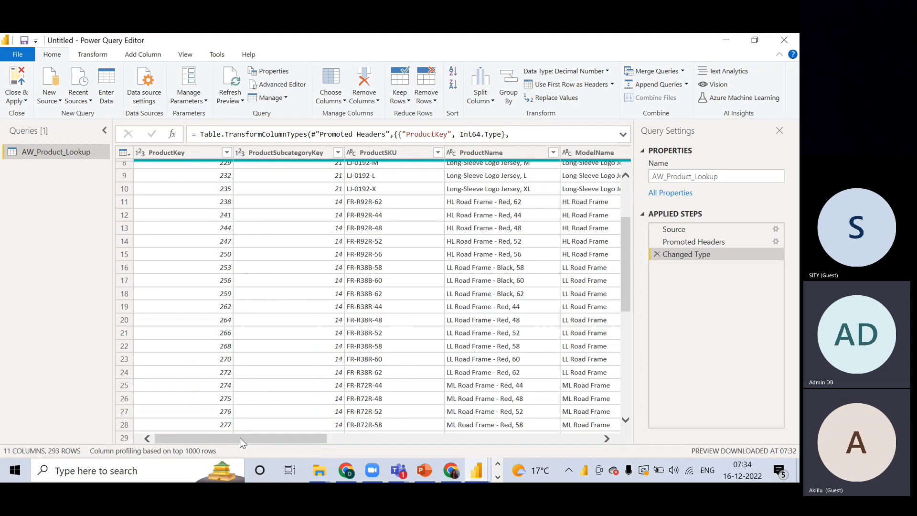
pyautogui.moveTo(239, 437); pyautogui.dragTo(337, 436)
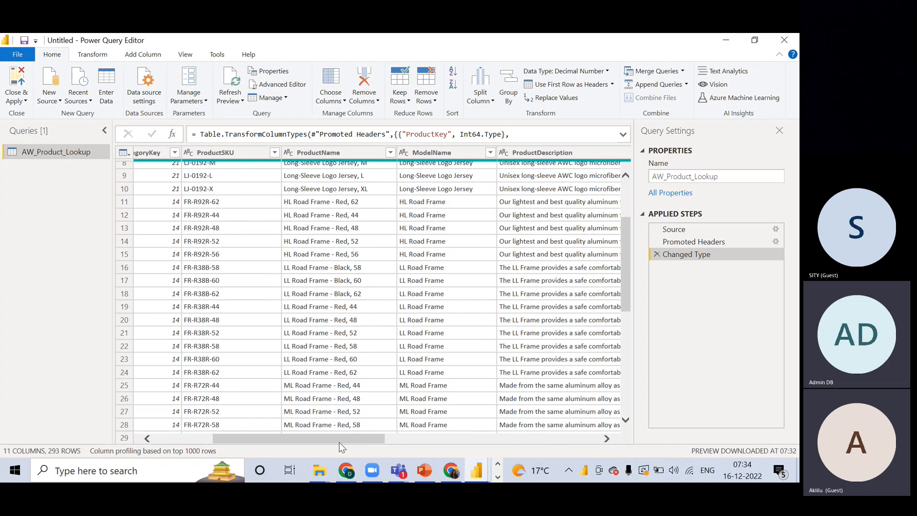
pyautogui.moveTo(339, 434); pyautogui.dragTo(504, 438)
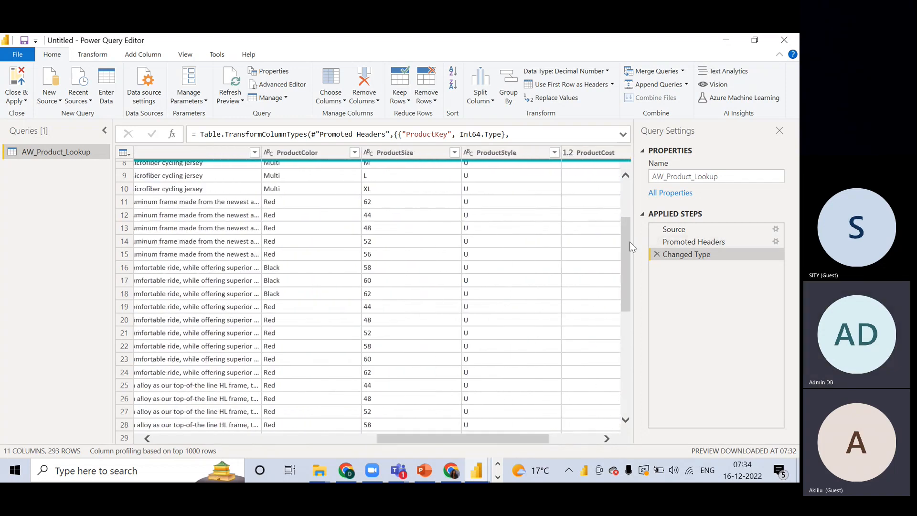
pyautogui.moveTo(629, 242); pyautogui.dragTo(629, 208)
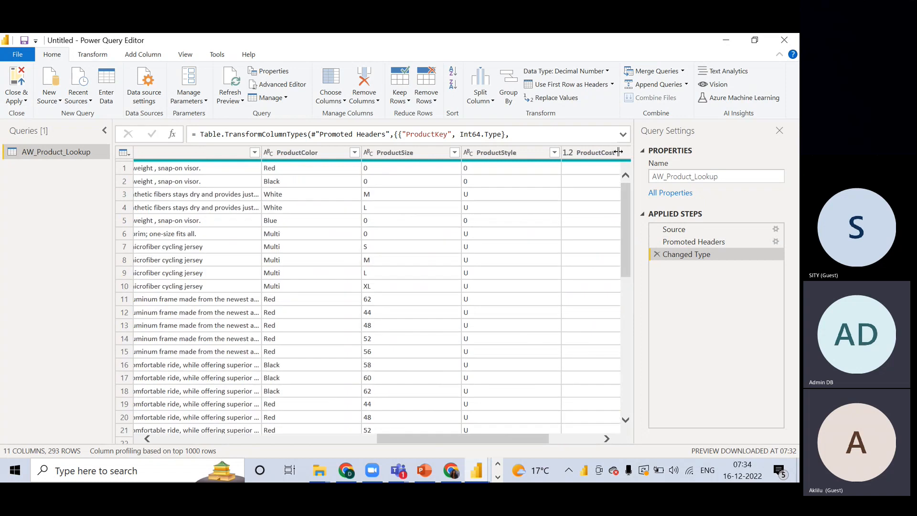
pyautogui.click(432, 157)
pyautogui.click(454, 153)
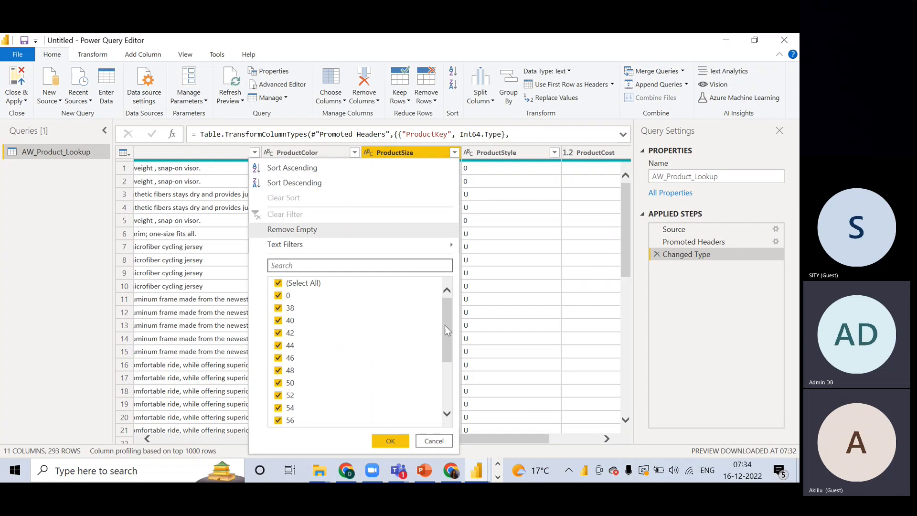
pyautogui.moveTo(445, 325); pyautogui.dragTo(445, 368)
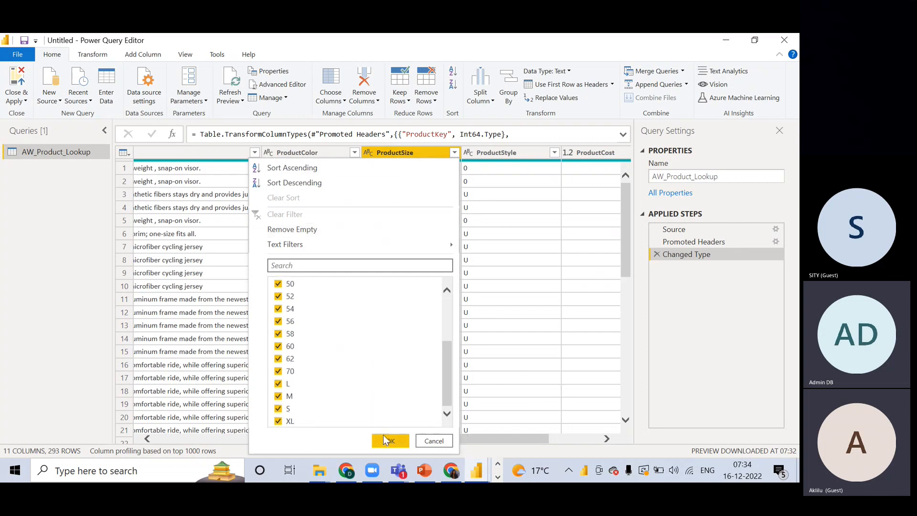
pyautogui.click(434, 442)
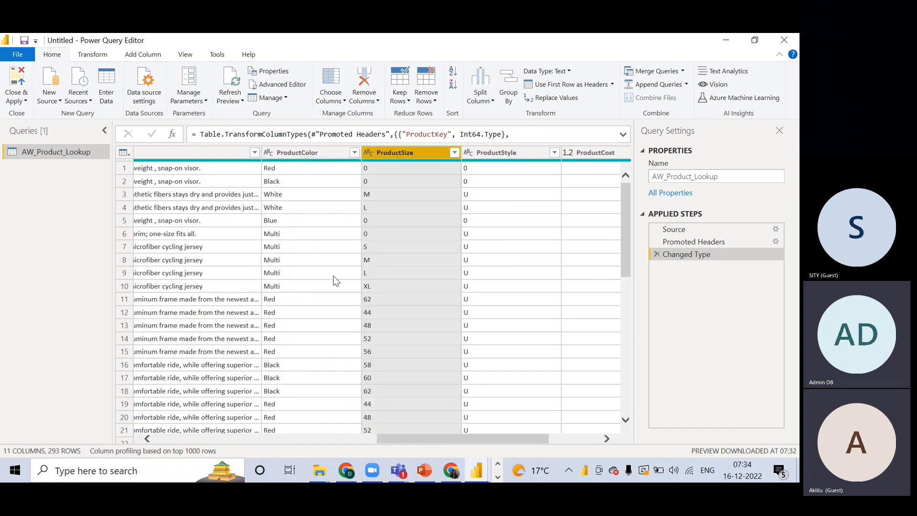
# Step: Remove the ProductSize column from the AW_Product_Lookup table
pyautogui.rightClick(414, 153)
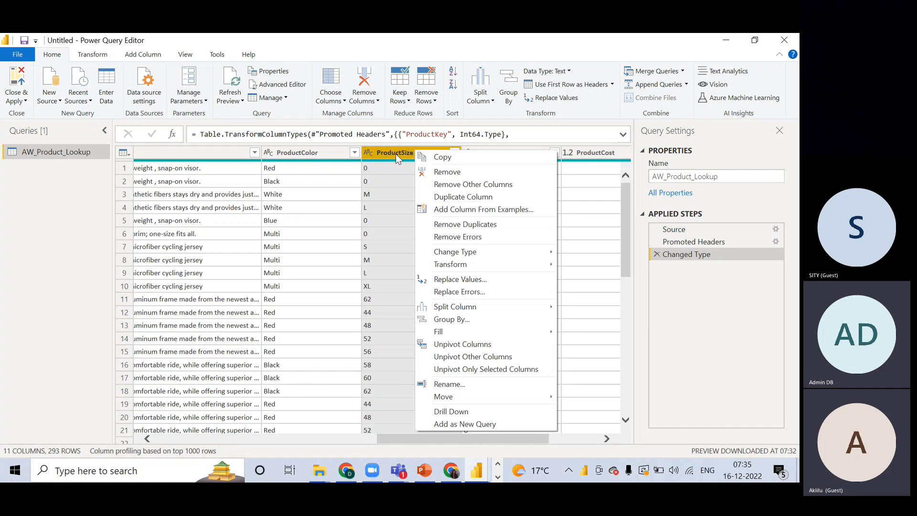
pyautogui.click(395, 153)
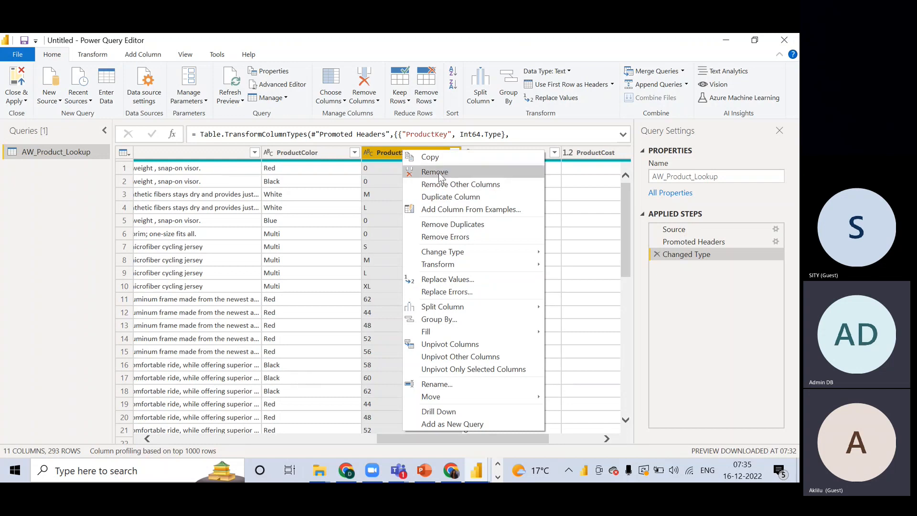
pyautogui.click(389, 152)
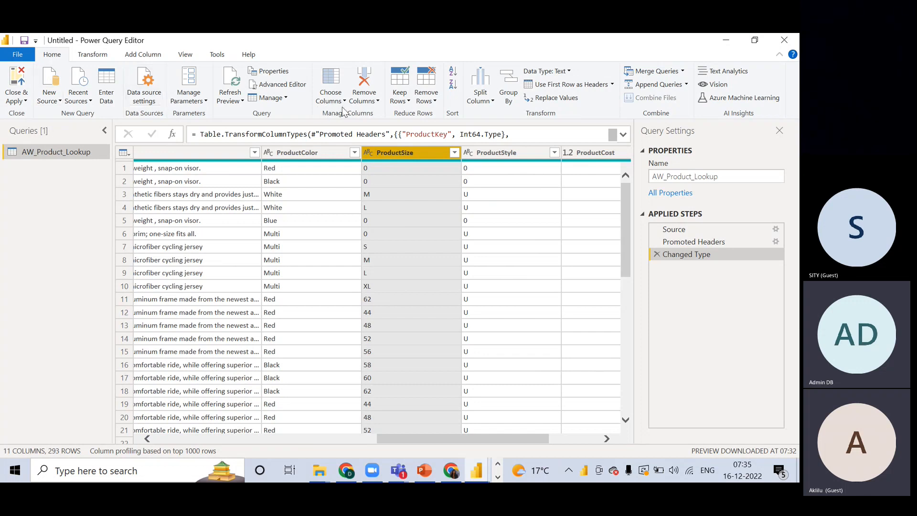
pyautogui.click(378, 102)
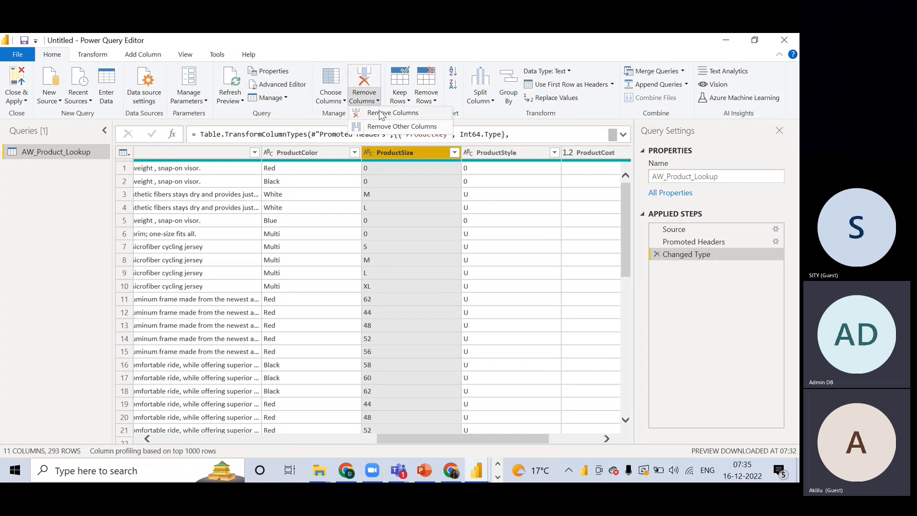
pyautogui.click(390, 150)
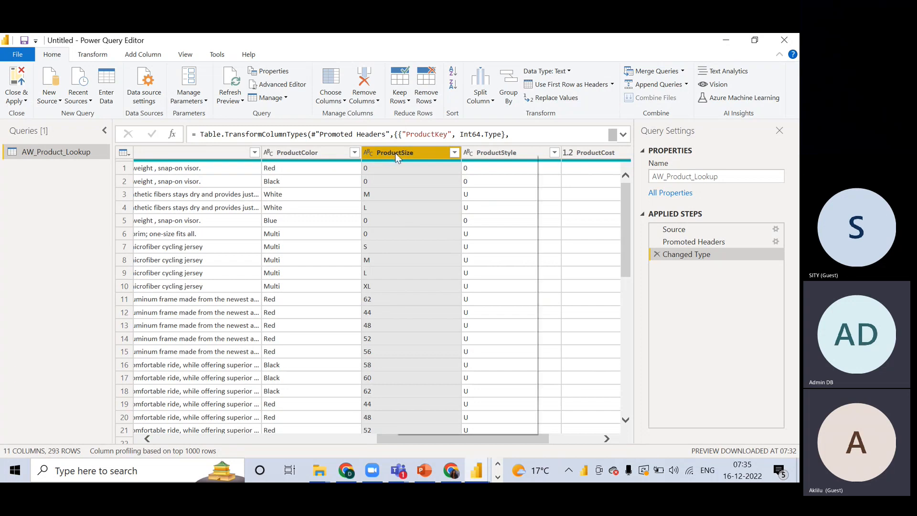
pyautogui.rightClick(395, 155)
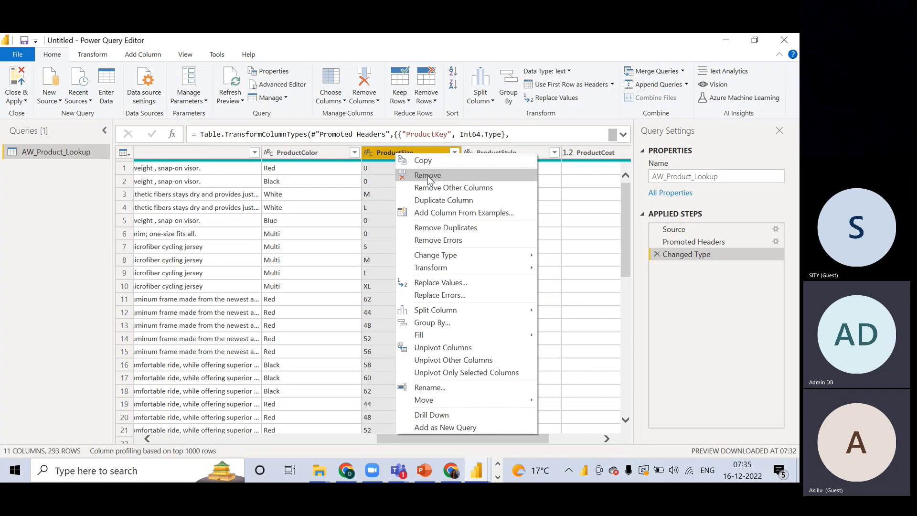
pyautogui.click(427, 175)
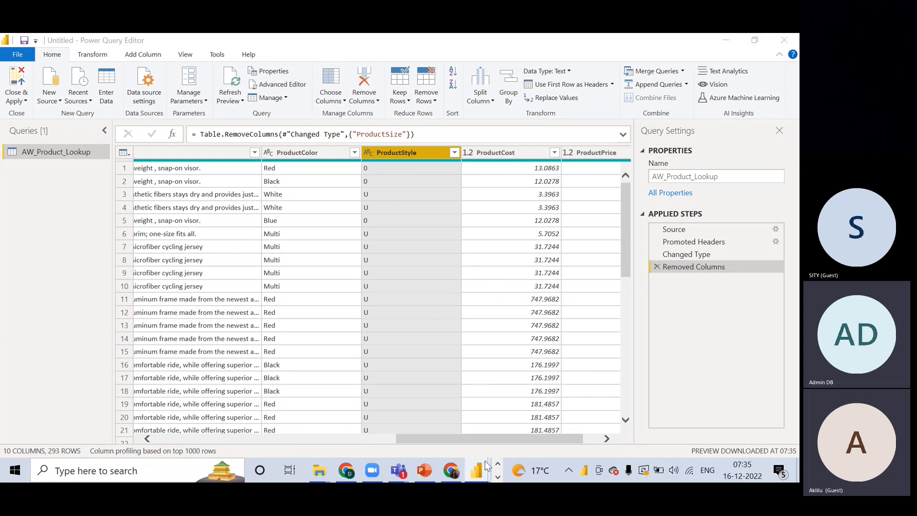
# Step: Sort the AW_Product_Lookup rows by ProductKey in ascending order
pyautogui.moveTo(484, 437); pyautogui.dragTo(534, 437)
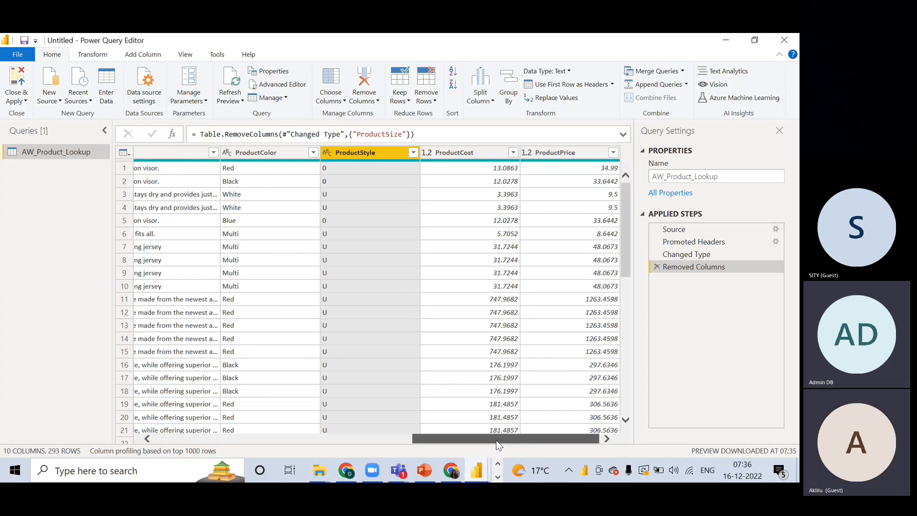
pyautogui.moveTo(497, 441); pyautogui.dragTo(234, 439)
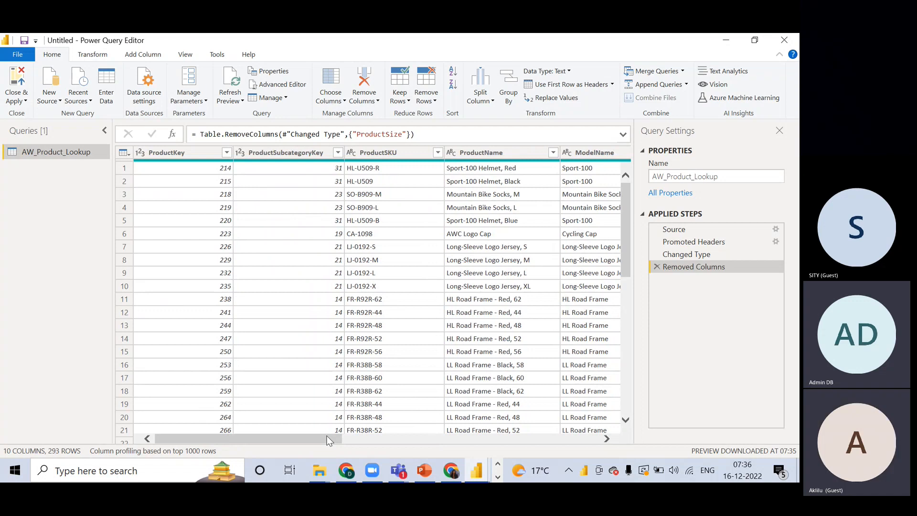
pyautogui.click(181, 154)
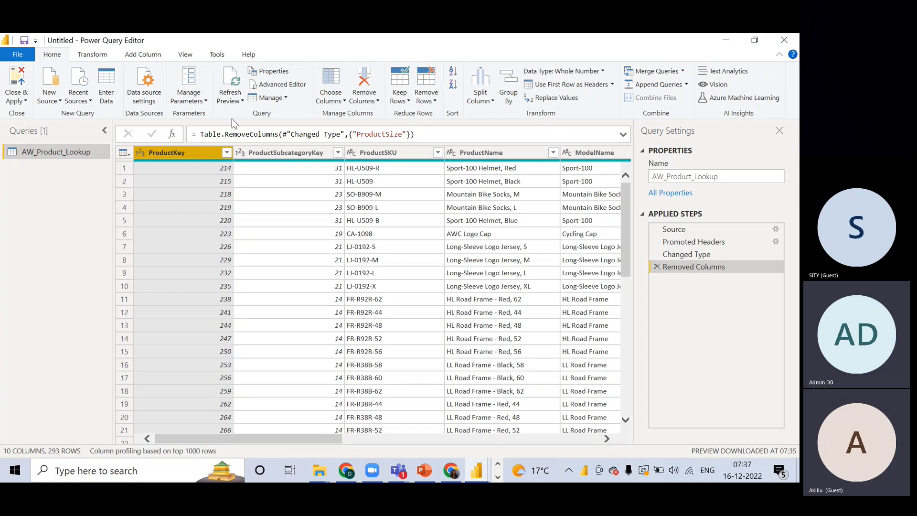
pyautogui.click(453, 75)
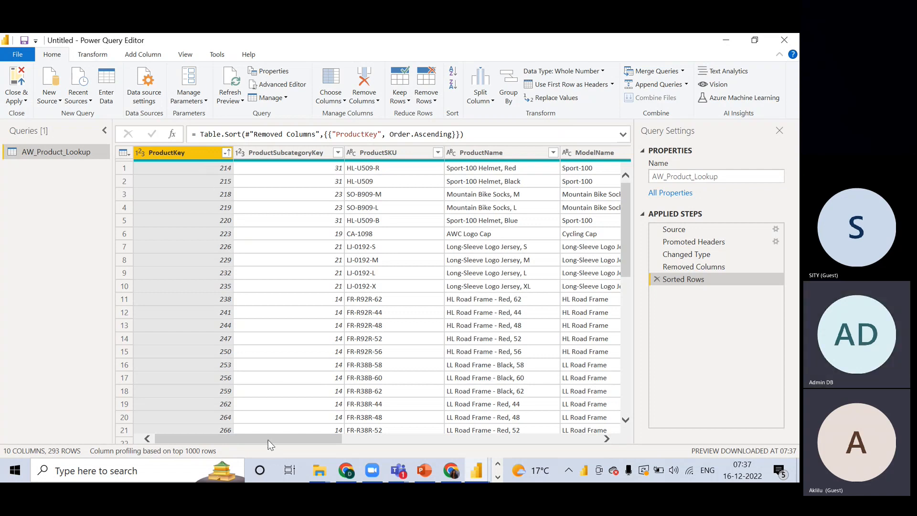
# Step: Close the query editor and apply the changes to load AW_Product_Lookup into the report
pyautogui.moveTo(268, 440); pyautogui.dragTo(219, 419)
pyautogui.click(18, 78)
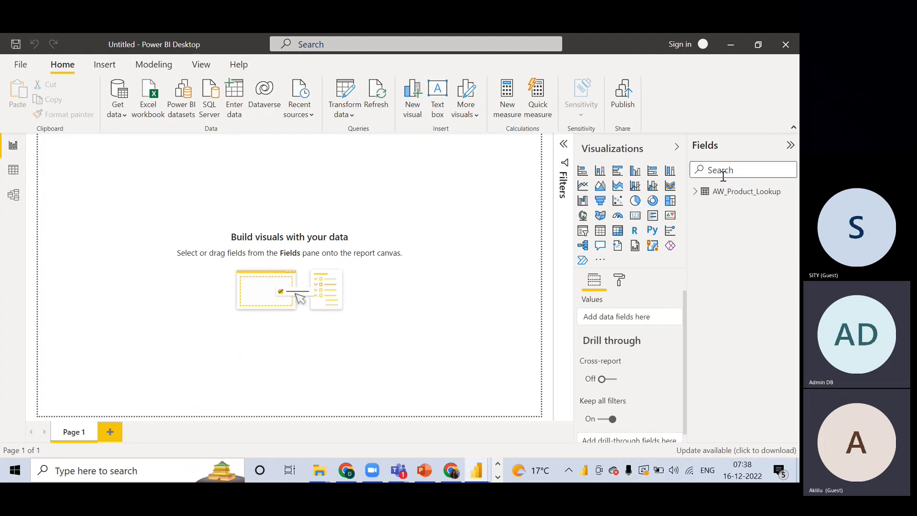
# Step: Expand the AW_Product_Lookup fields in Report view and examine the column properties of ProductSubcategoryKey, ProductCost and ProductKey
pyautogui.click(12, 149)
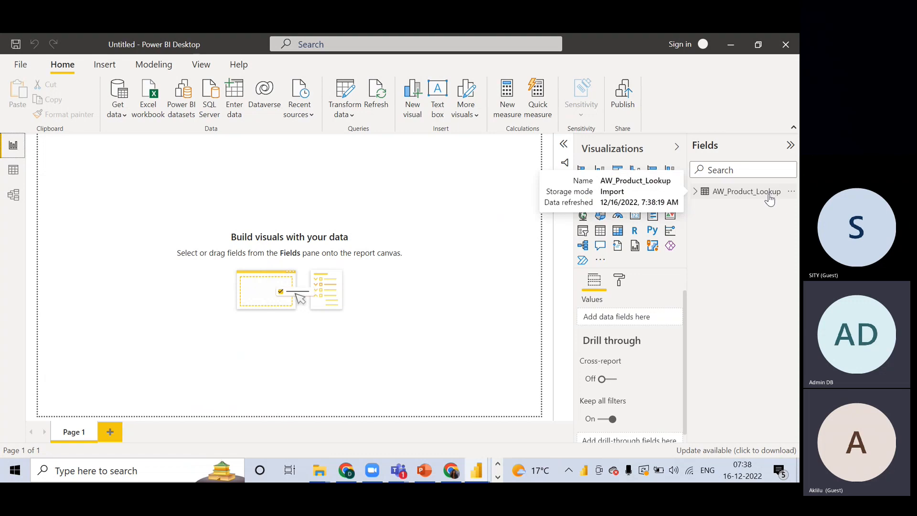
pyautogui.click(695, 192)
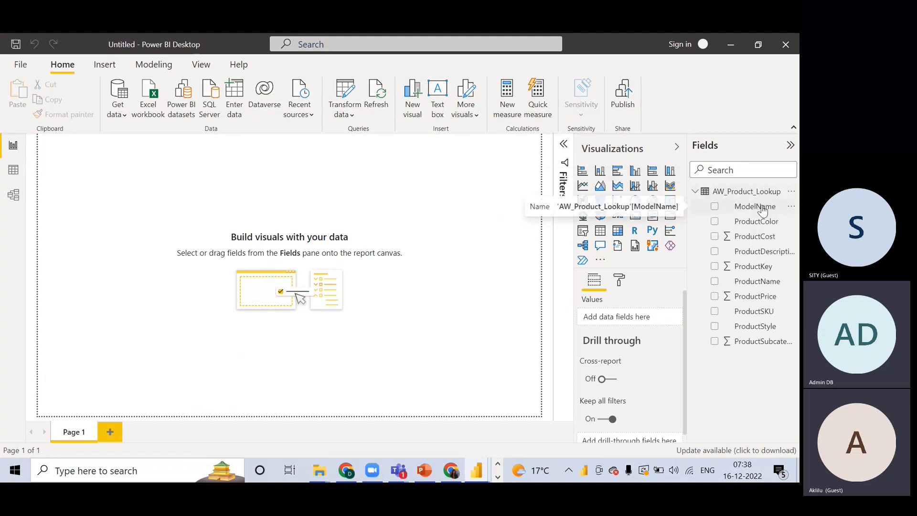
pyautogui.click(695, 191)
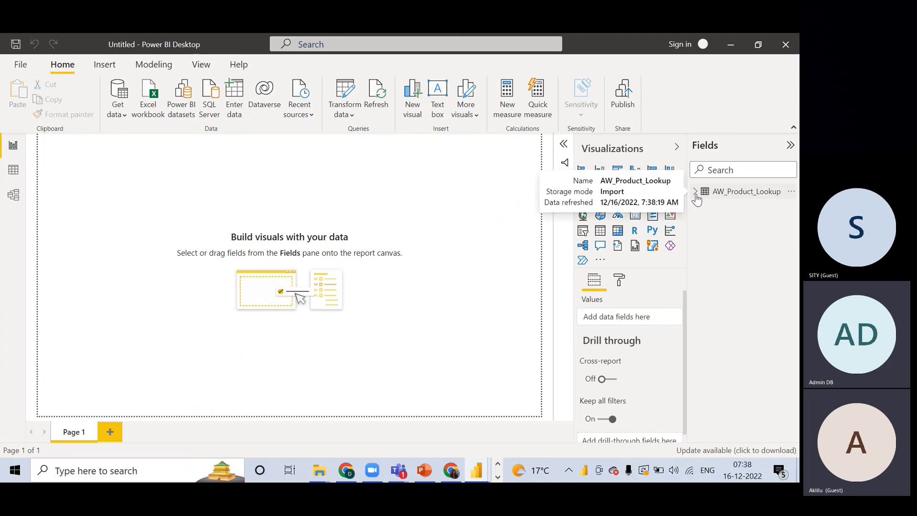
pyautogui.click(696, 193)
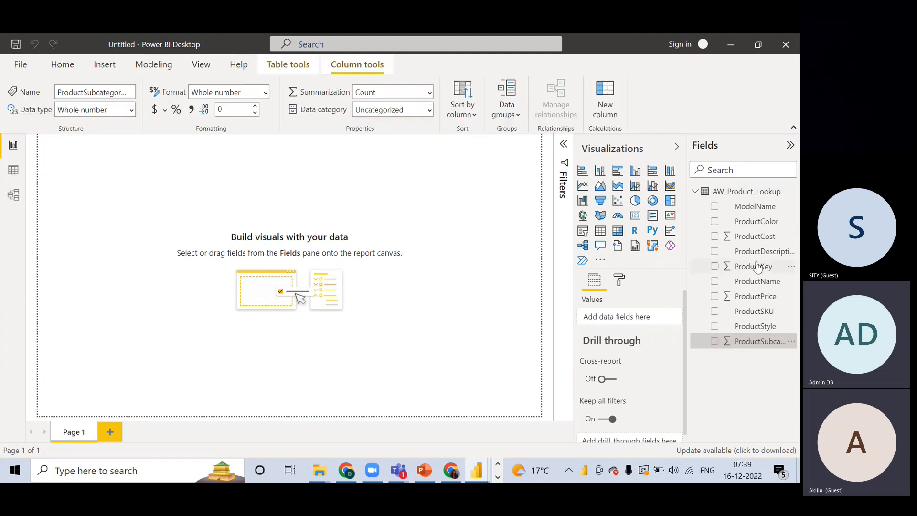
pyautogui.click(750, 240)
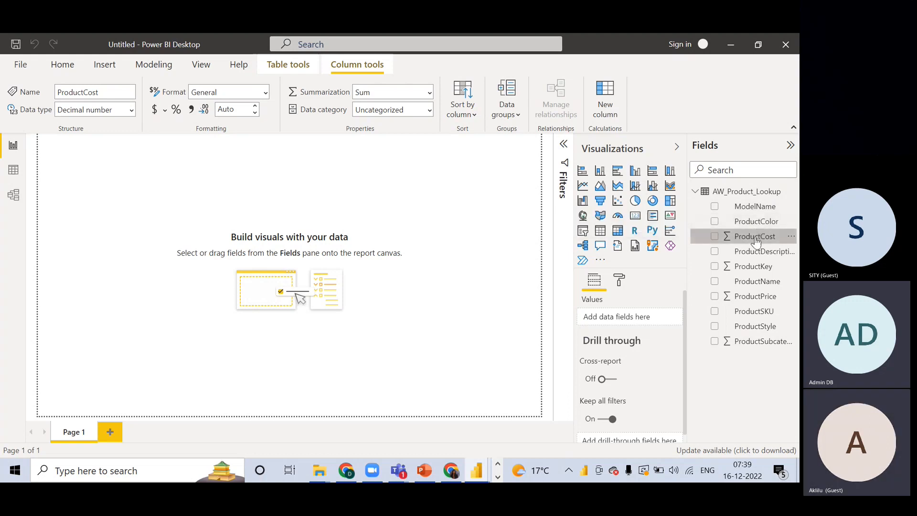
pyautogui.click(740, 270)
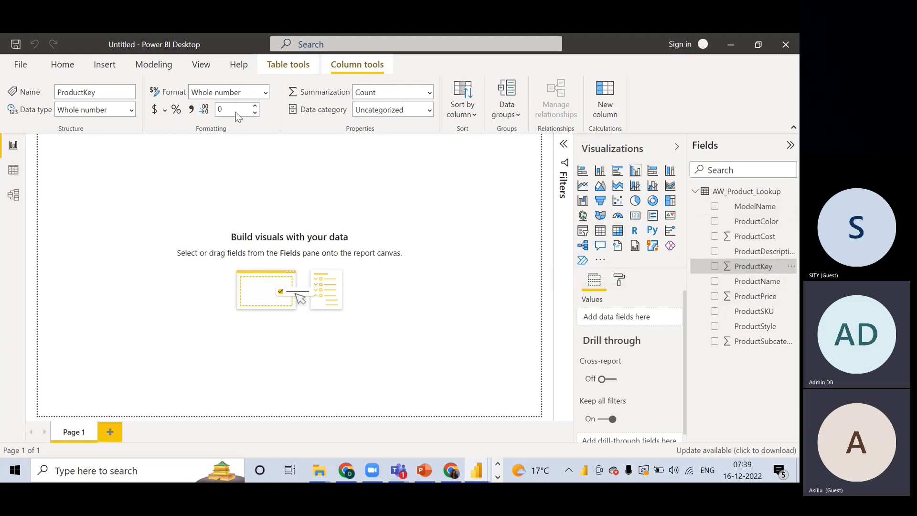
# Step: View the loaded AW_Product_Lookup rows in Data view, list its fields and inspect the ProductSubcategoryKey column
pyautogui.click(16, 172)
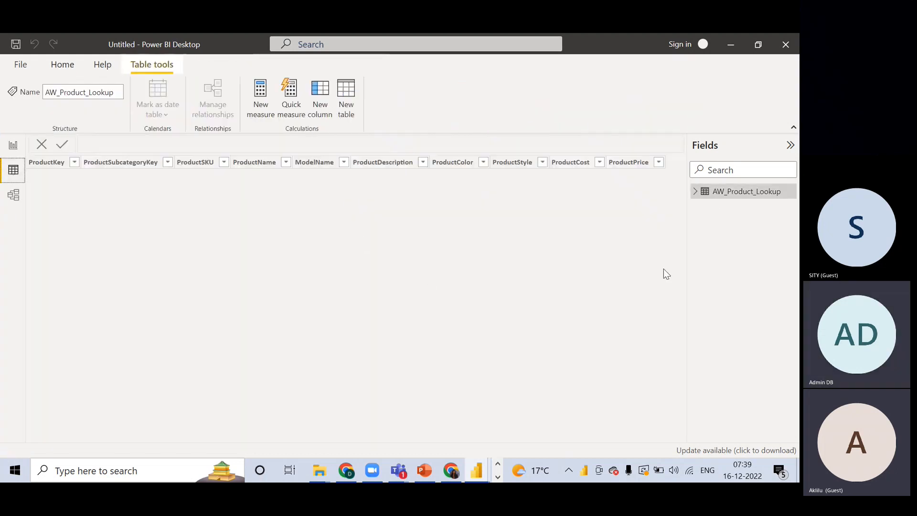
pyautogui.click(695, 191)
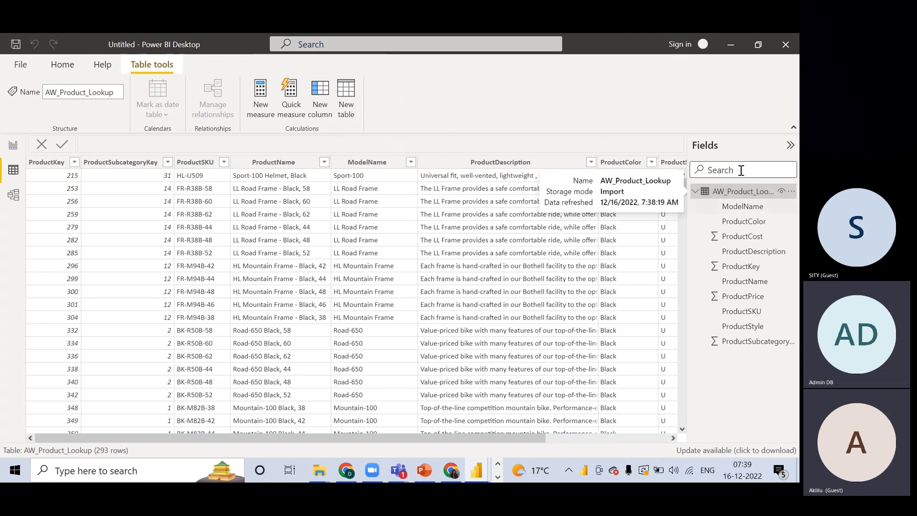
pyautogui.click(735, 342)
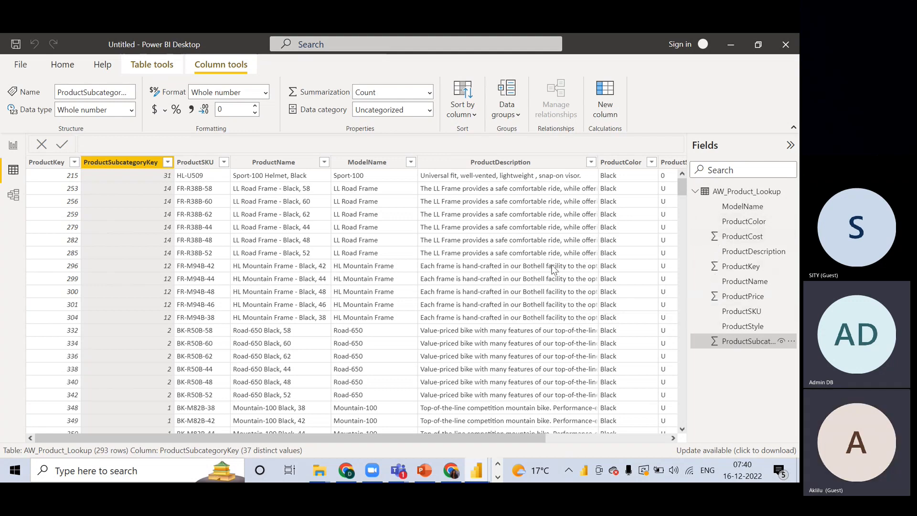
# Step: Examine the AW_Product_Lookup card in Model view with the properties collapsed, and return to the table's rows in Data view
pyautogui.click(14, 198)
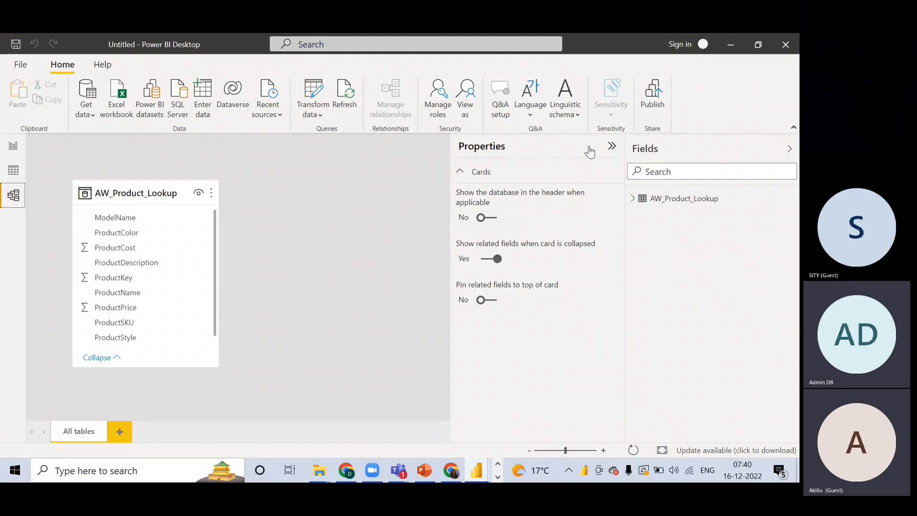
pyautogui.click(612, 148)
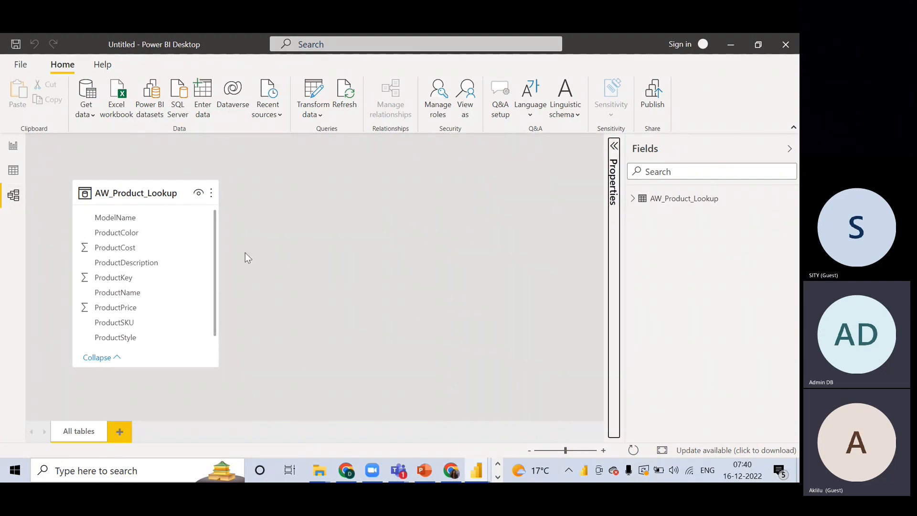
pyautogui.click(141, 196)
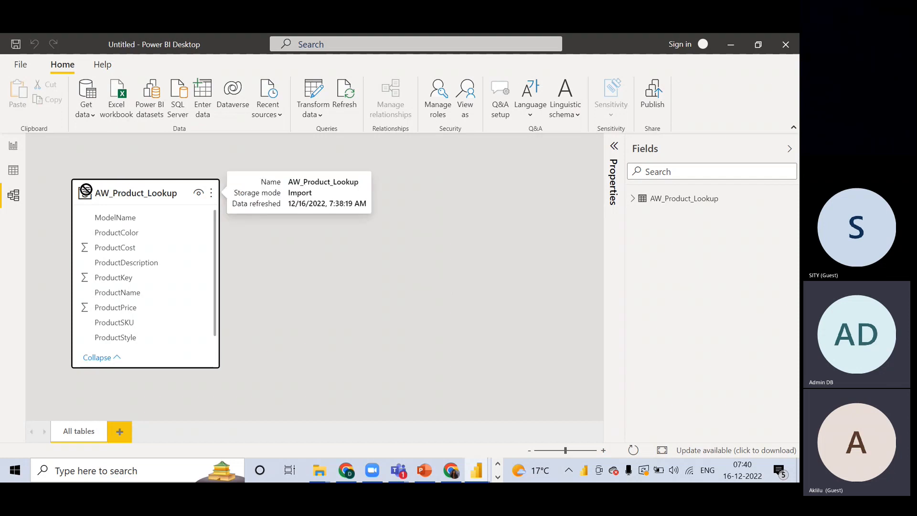
pyautogui.moveTo(84, 186); pyautogui.dragTo(83, 189)
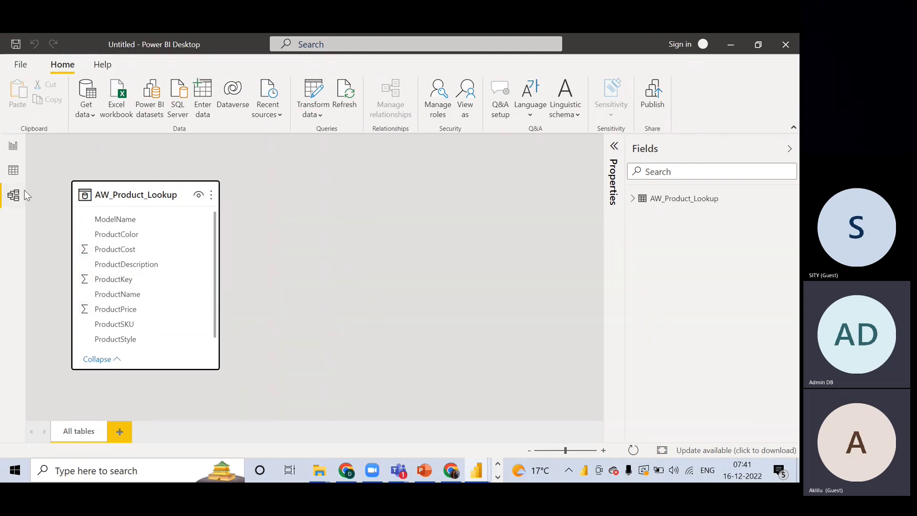
pyautogui.click(13, 171)
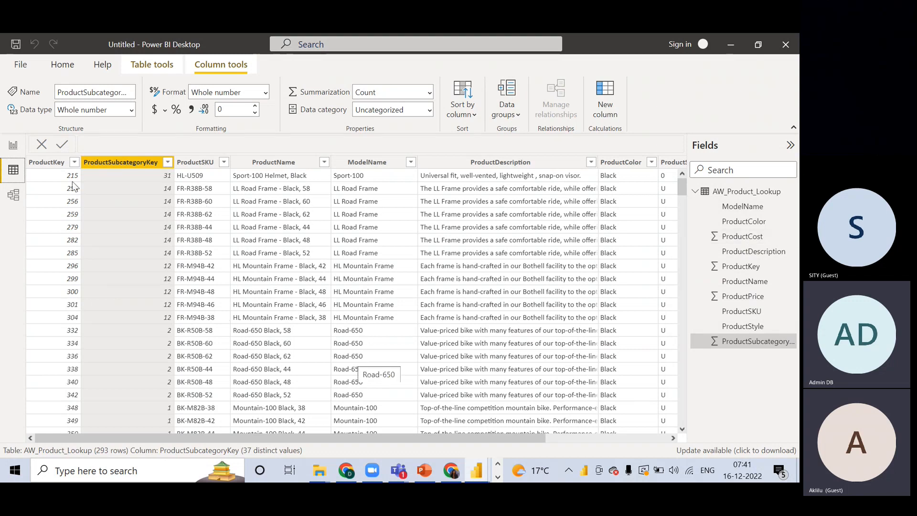
# Step: From Report view, connect to the AdventureWorks_Customers file as Text/CSV and open it for transformation in Power Query
pyautogui.click(13, 147)
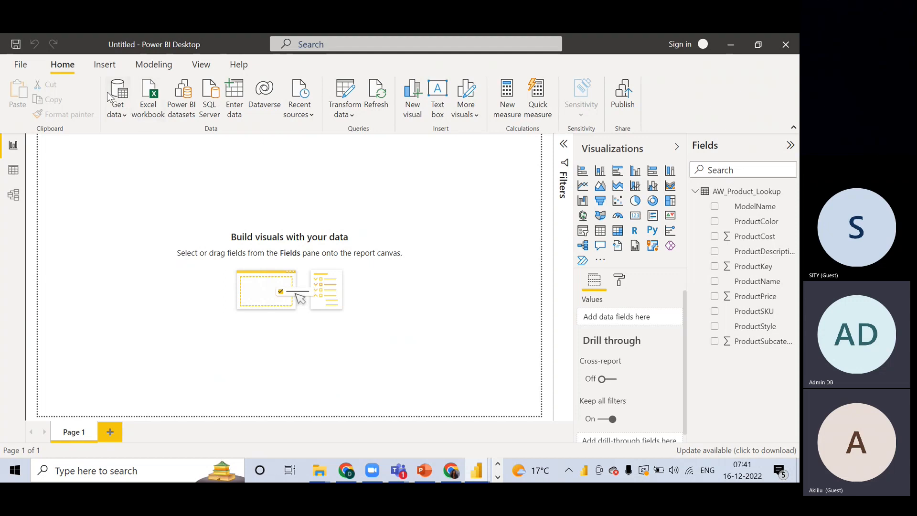
pyautogui.click(126, 116)
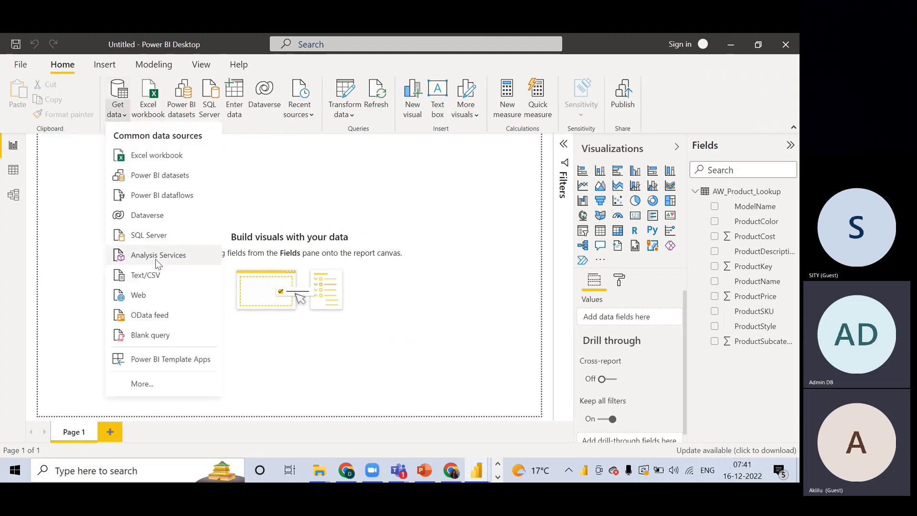
pyautogui.click(151, 383)
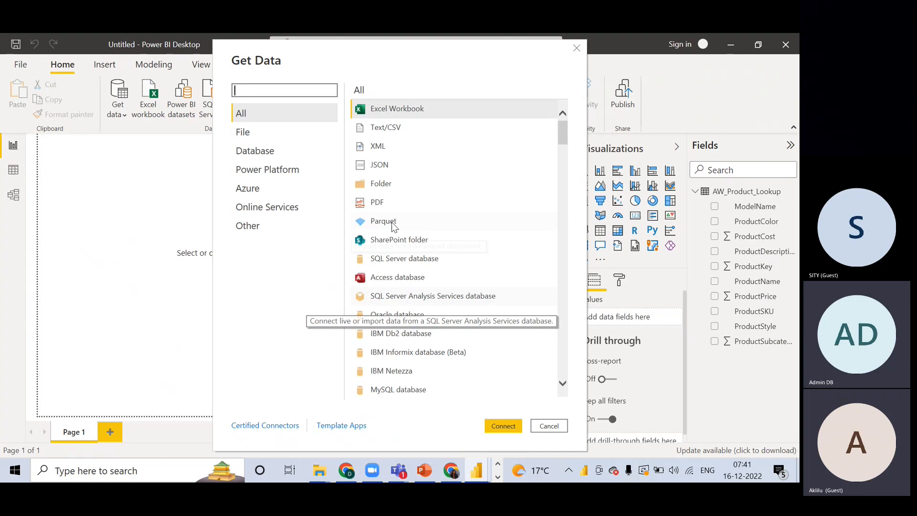
pyautogui.click(395, 127)
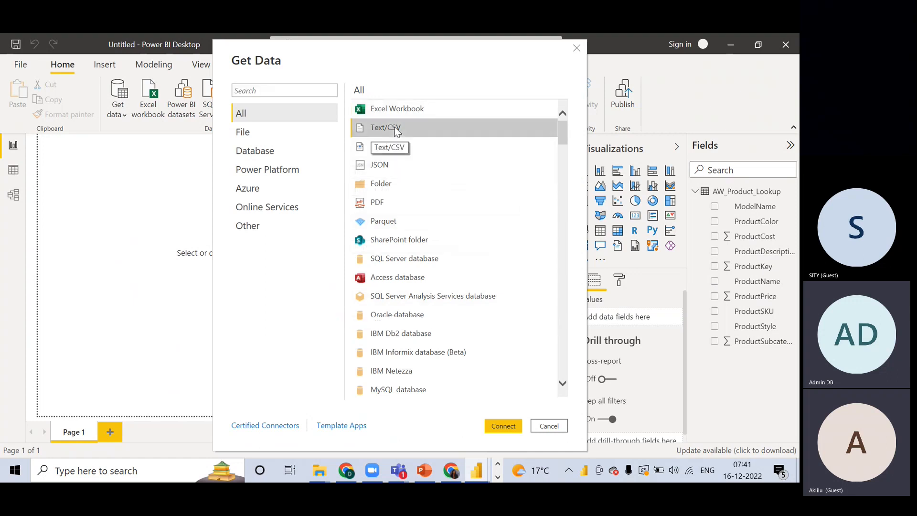
pyautogui.click(501, 425)
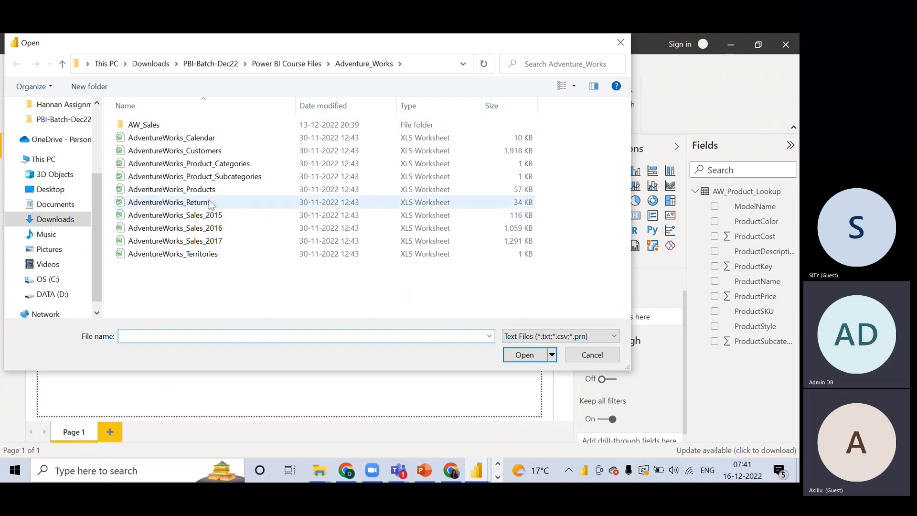
pyautogui.click(198, 153)
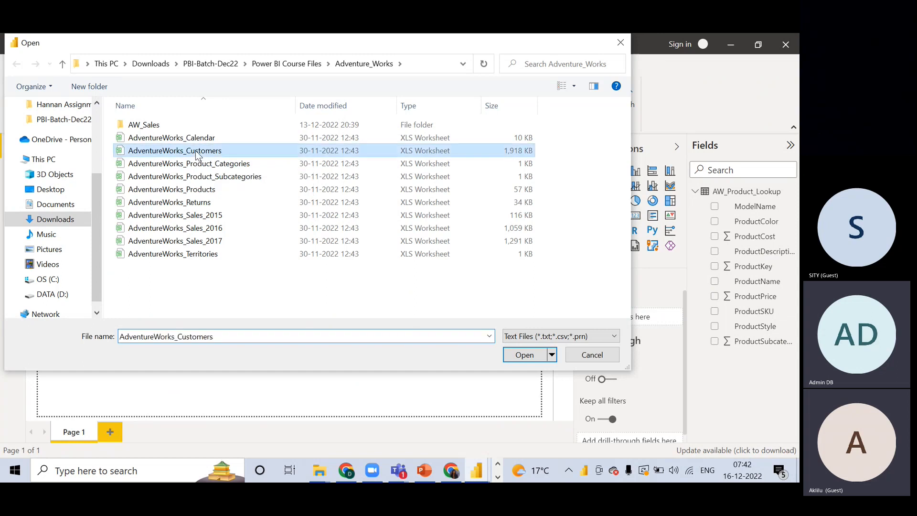
pyautogui.click(524, 354)
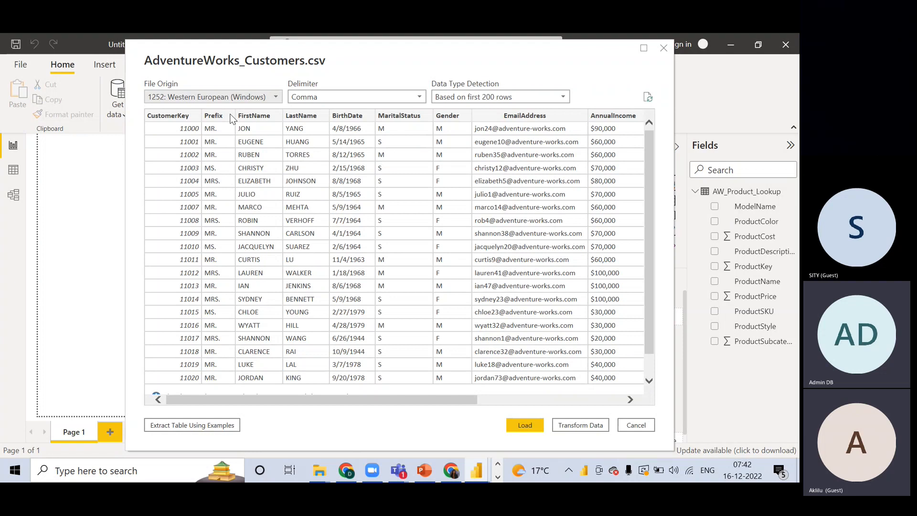
pyautogui.click(576, 427)
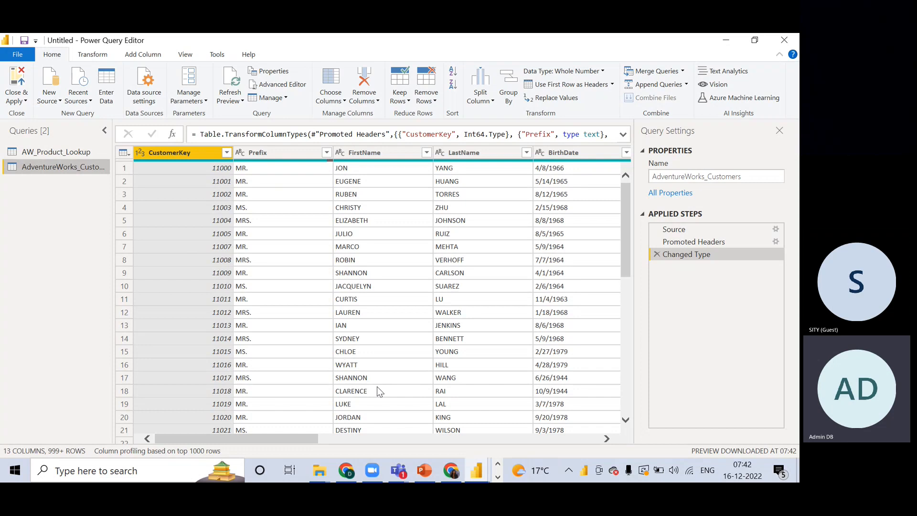
# Step: Rename the AdventureWorks_Customers query as AW_Customer_Lookup
pyautogui.click(720, 176)
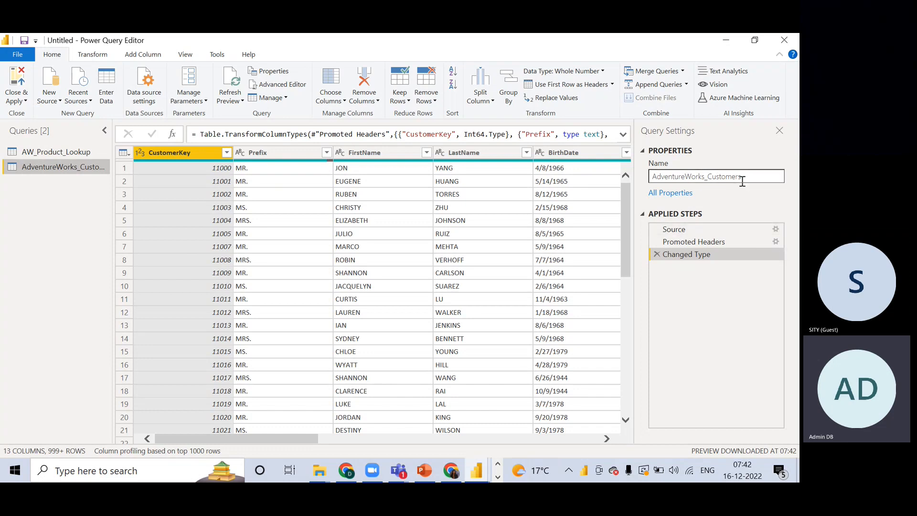
pyautogui.doubleClick(744, 178)
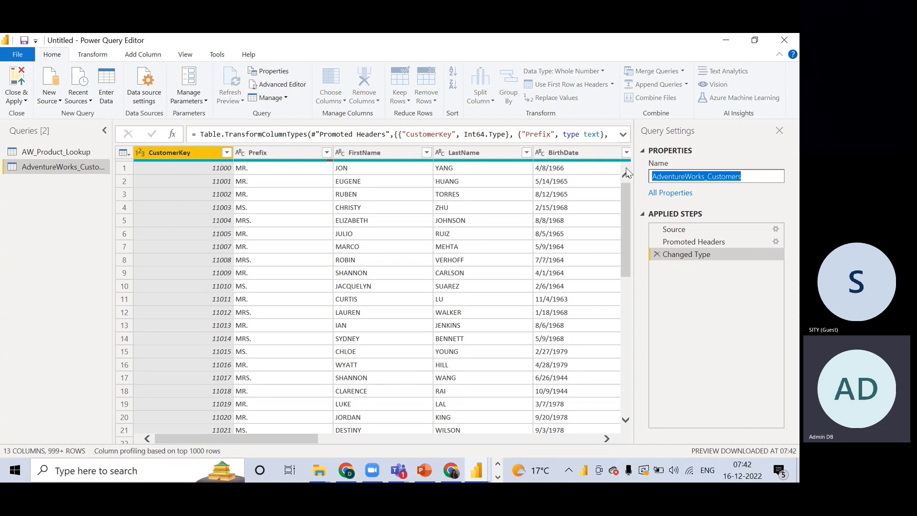
pyautogui.write('AW')
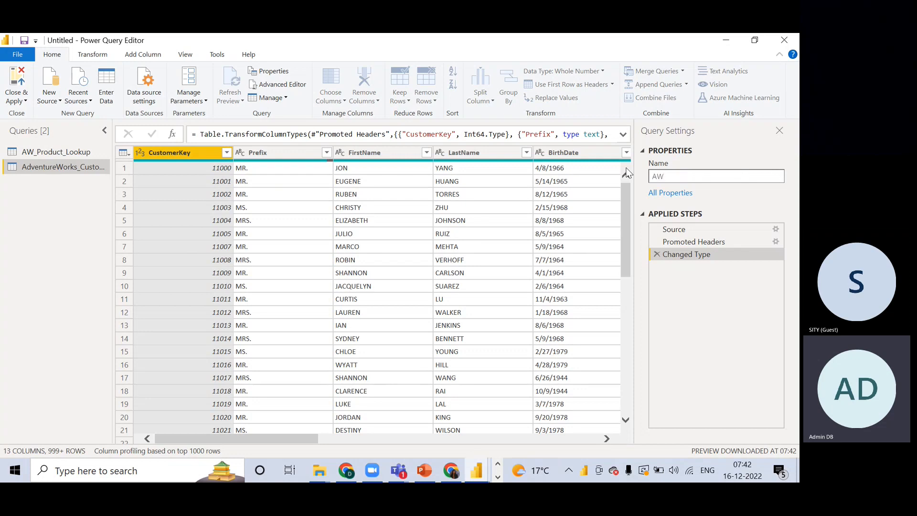
pyautogui.write('_Customer_Lookup')
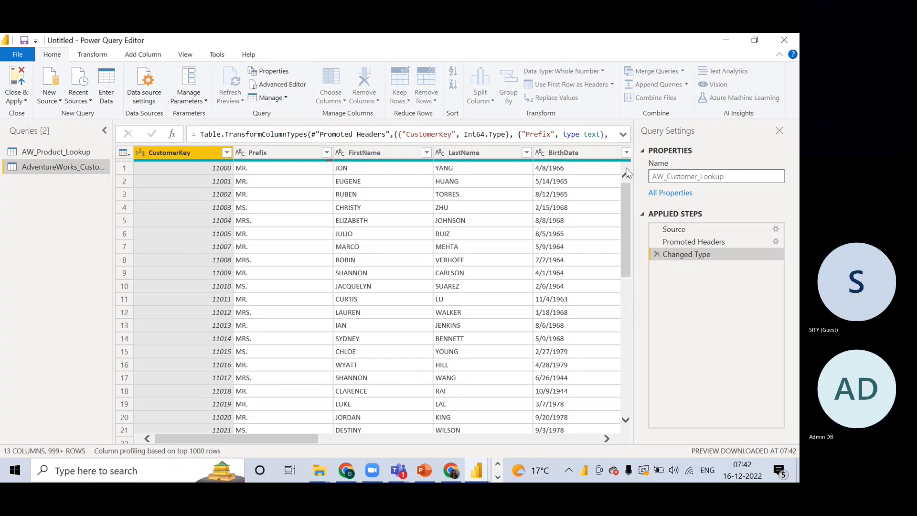
pyautogui.press('Return')
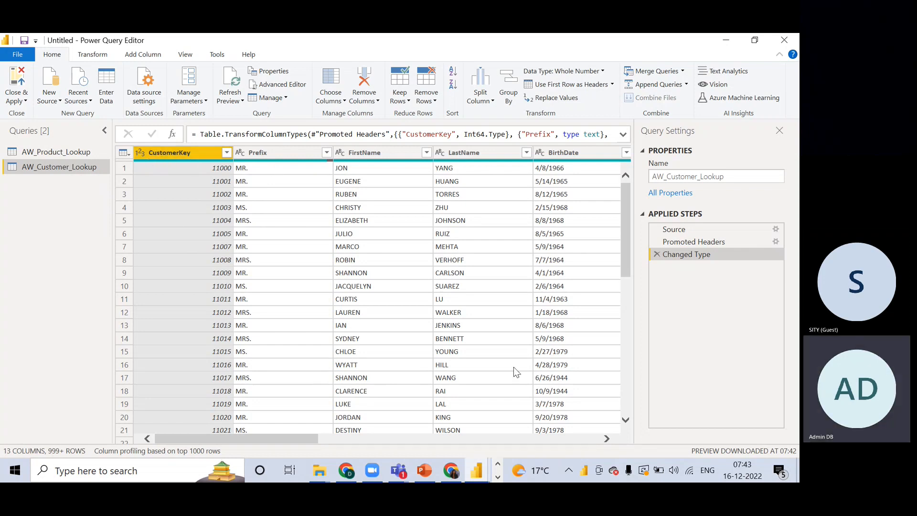
# Step: Examine all columns of AW_Customer_Lookup from CustomerKey through HomeOwner, including their data types and sample values
pyautogui.click(606, 438)
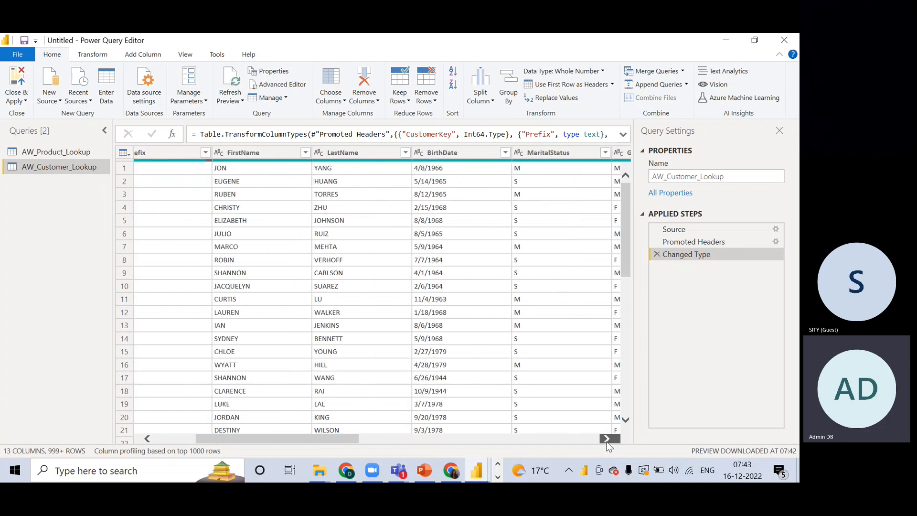
pyautogui.click(607, 439)
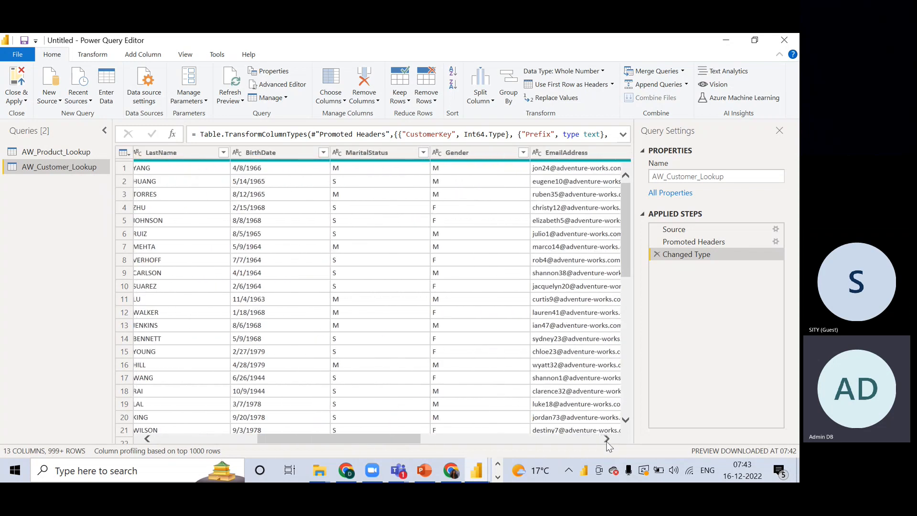
pyautogui.click(606, 439)
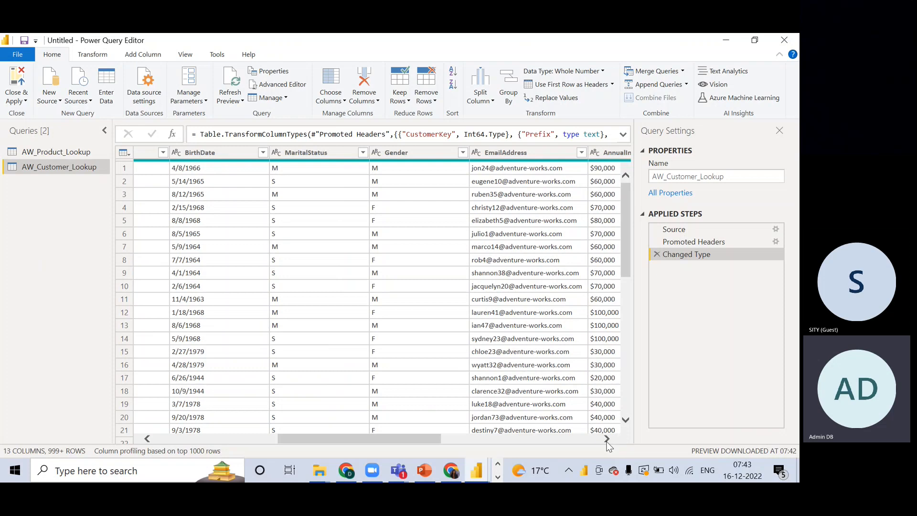
pyautogui.click(607, 439)
pyautogui.click(606, 438)
pyautogui.click(606, 439)
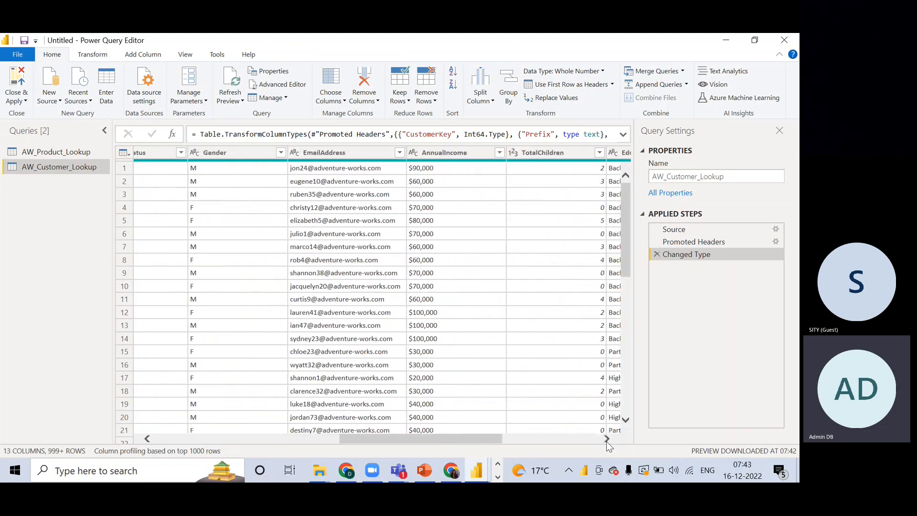
pyautogui.click(607, 439)
pyautogui.click(607, 439)
pyautogui.click(606, 439)
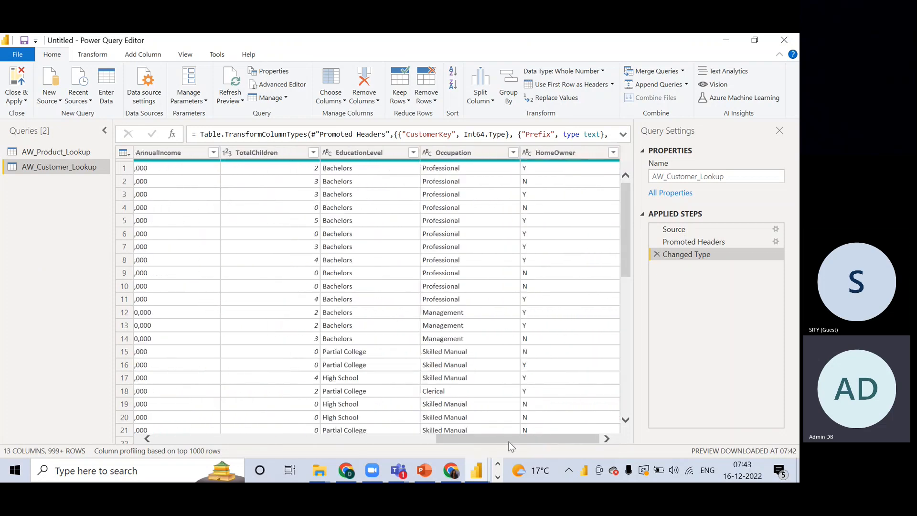
pyautogui.moveTo(508, 439); pyautogui.dragTo(373, 440)
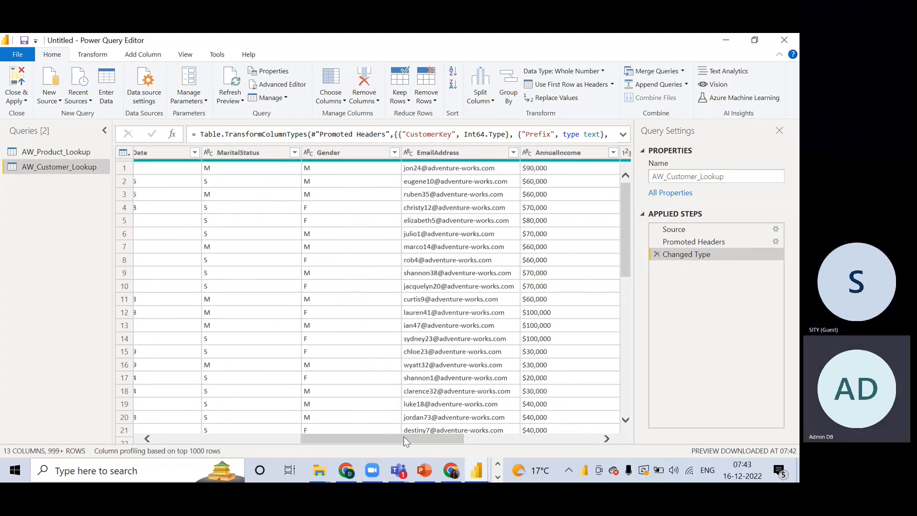
pyautogui.moveTo(403, 439); pyautogui.dragTo(261, 441)
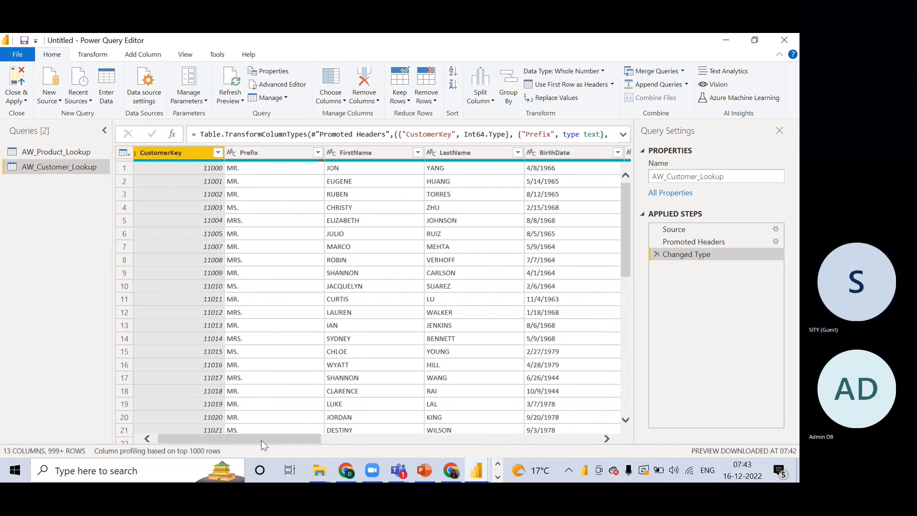
pyautogui.moveTo(263, 445); pyautogui.dragTo(239, 449)
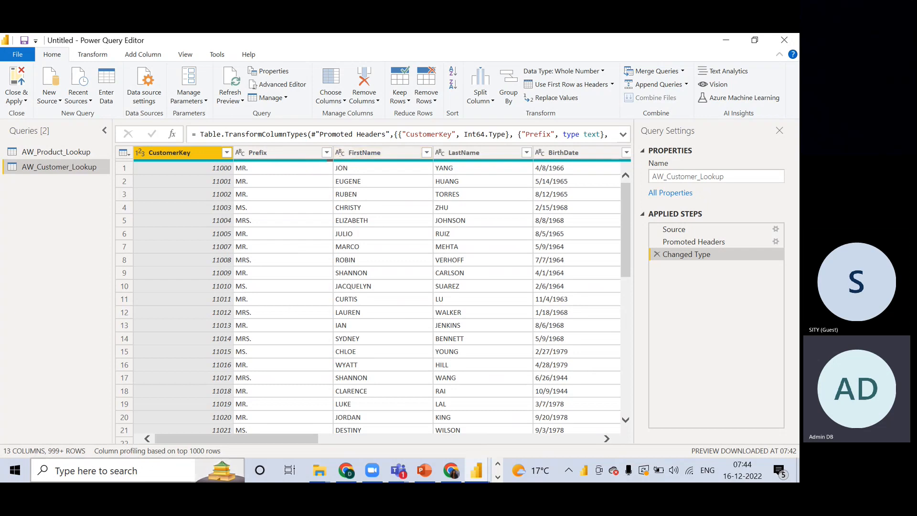
pyautogui.click(607, 438)
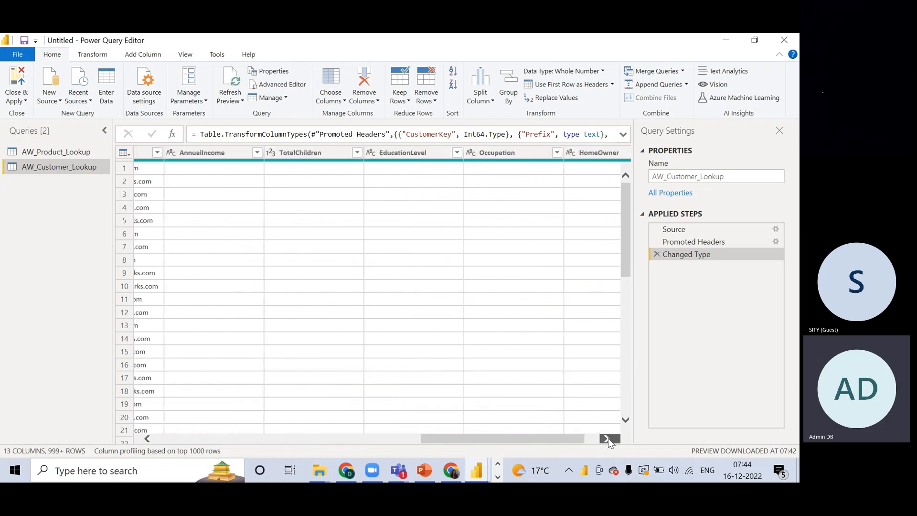
pyautogui.click(609, 437)
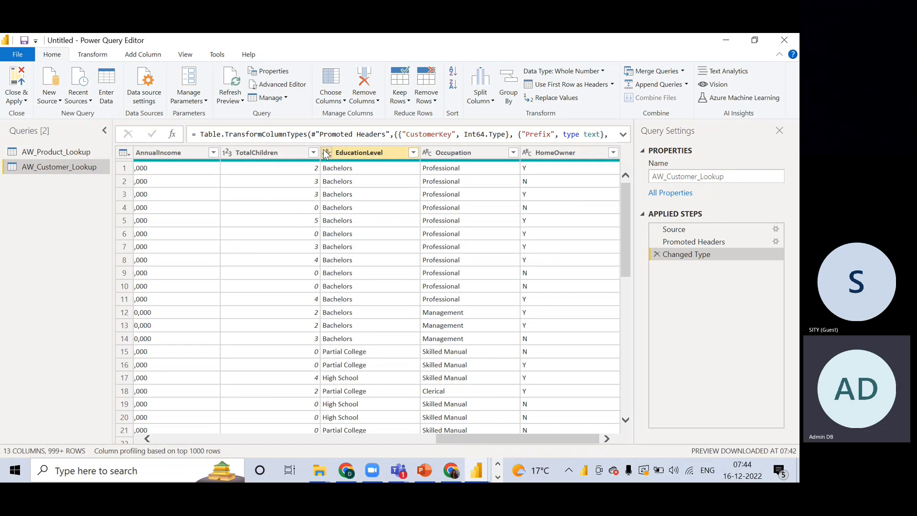
# Step: Switch to the Microsoft Teams meeting, admit the guest waiting in the lobby, and return to Power Query Editor
pyautogui.click(401, 473)
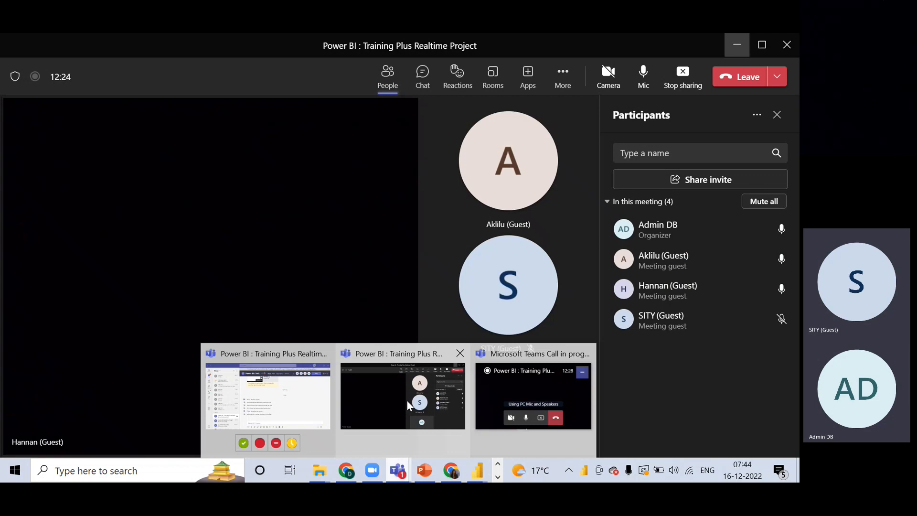
pyautogui.click(406, 400)
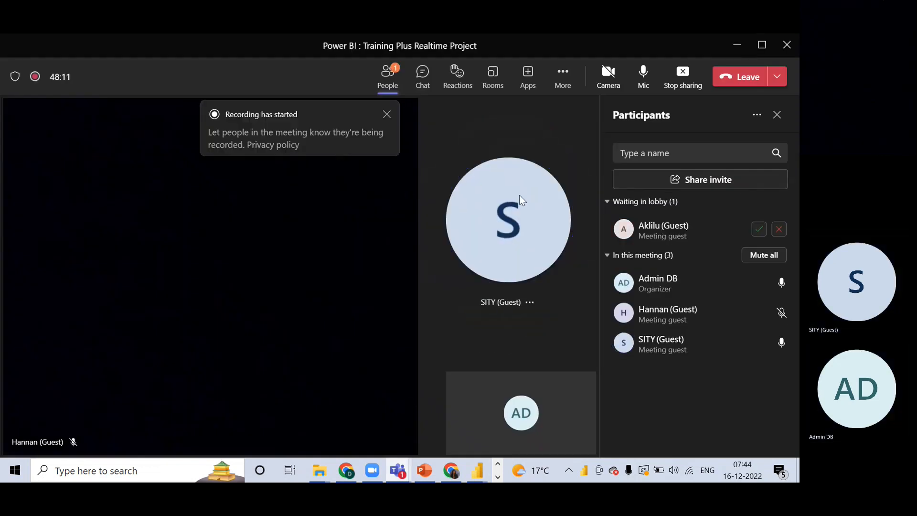
pyautogui.click(760, 232)
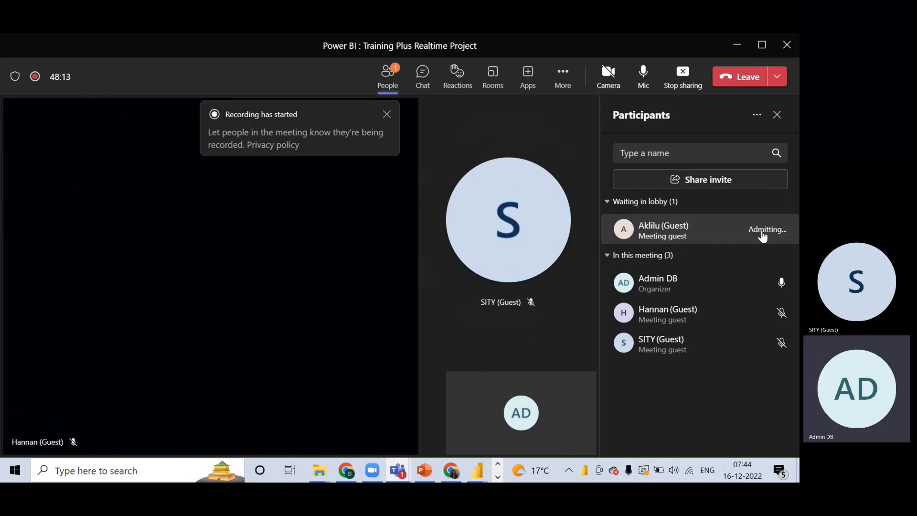
pyautogui.click(738, 48)
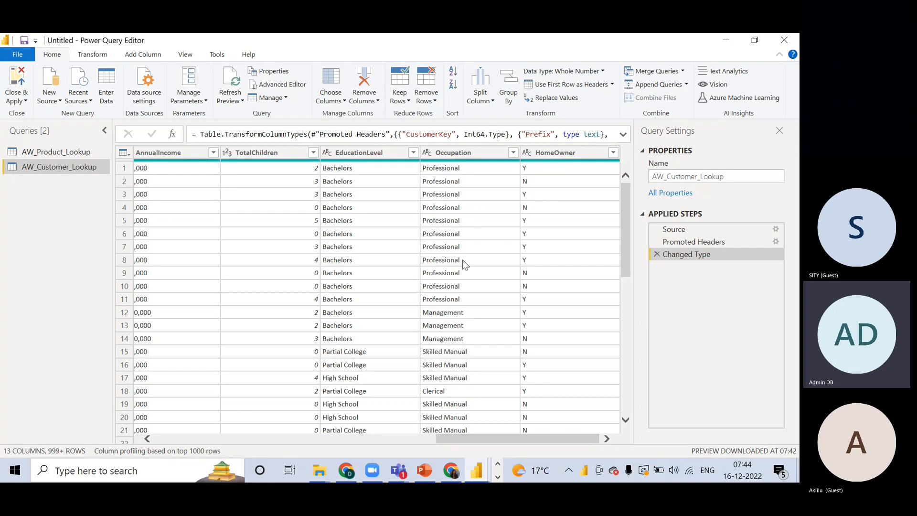
# Step: Try changing the BirthDate column's type to Date as a new step, and remove that added step again
pyautogui.moveTo(521, 438); pyautogui.dragTo(239, 421)
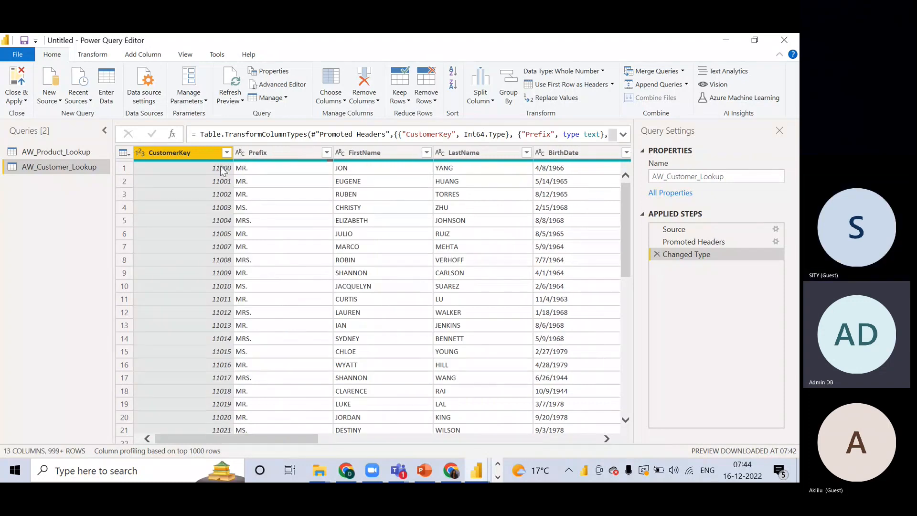
pyautogui.moveTo(178, 164)
pyautogui.click(584, 439)
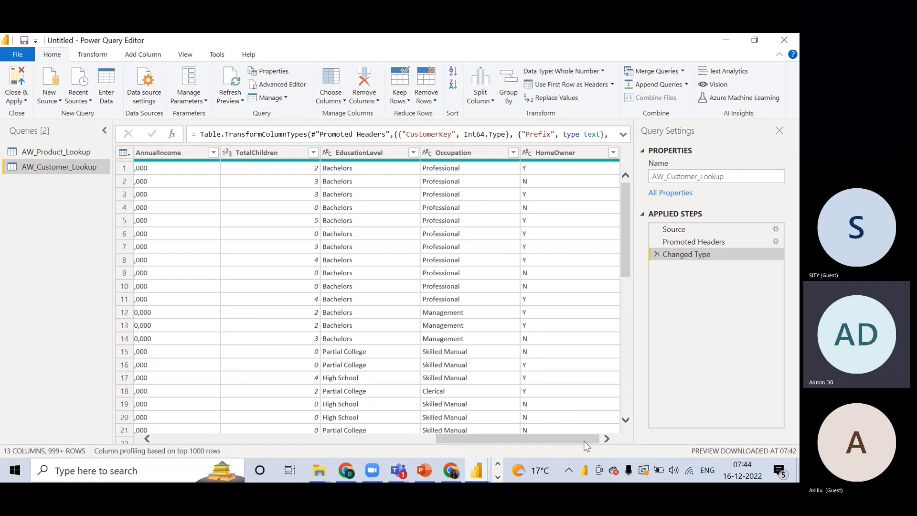
pyautogui.moveTo(486, 439); pyautogui.dragTo(177, 418)
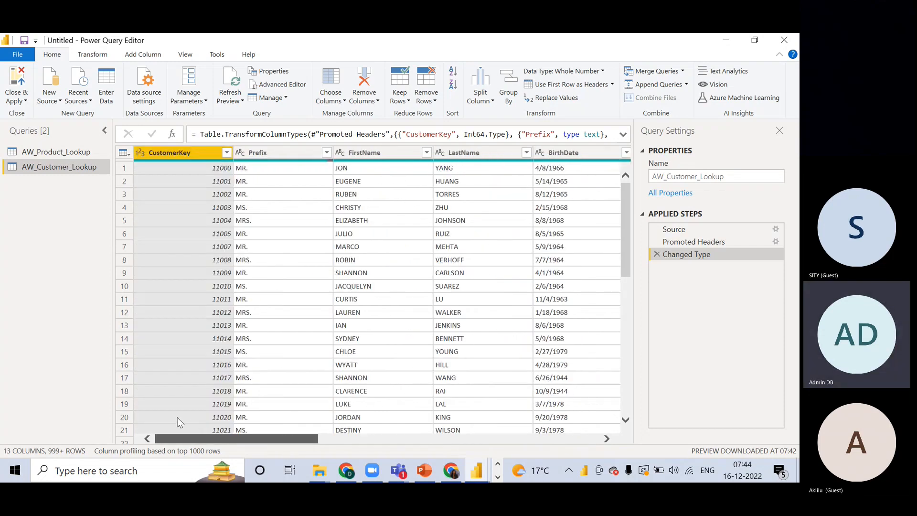
pyautogui.click(537, 156)
pyautogui.click(527, 153)
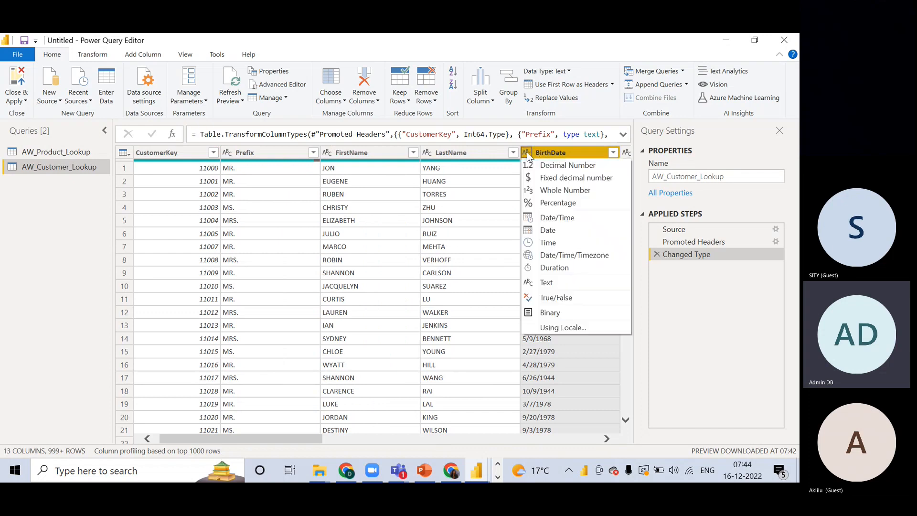
pyautogui.click(548, 231)
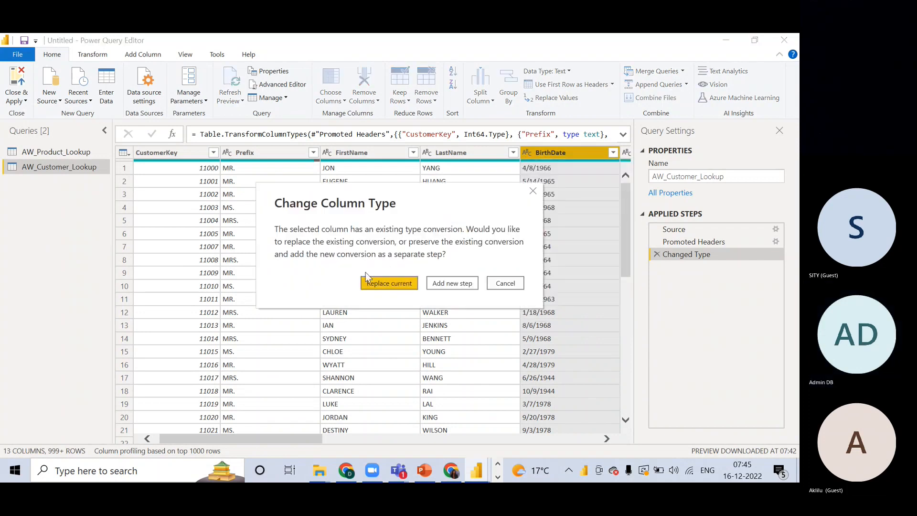
pyautogui.click(466, 287)
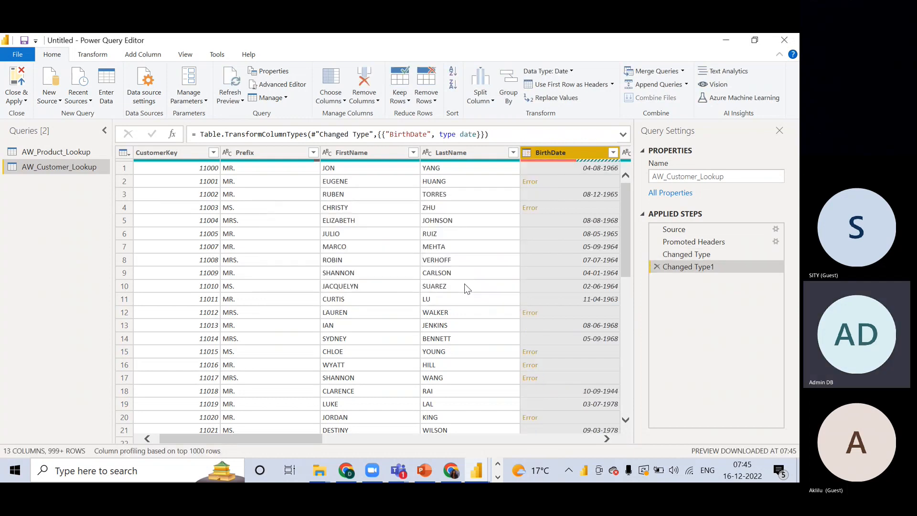
pyautogui.click(606, 438)
pyautogui.click(606, 438)
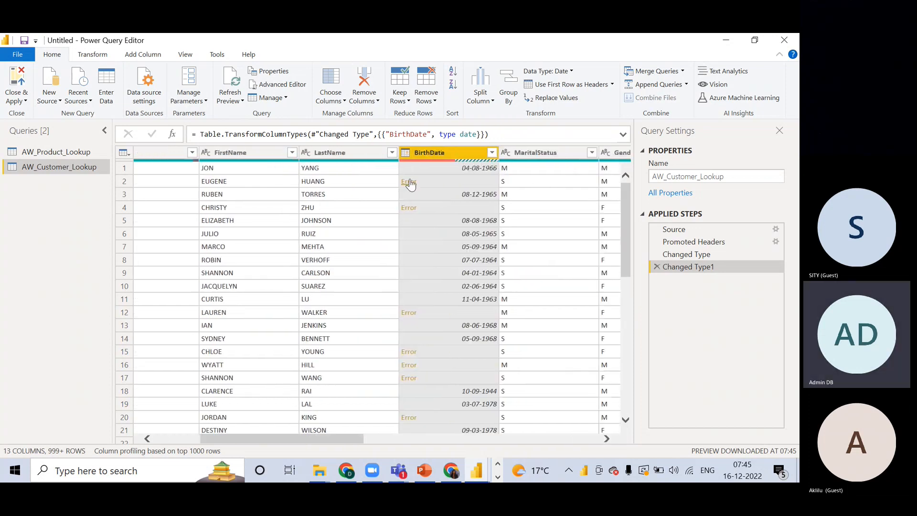
pyautogui.click(657, 267)
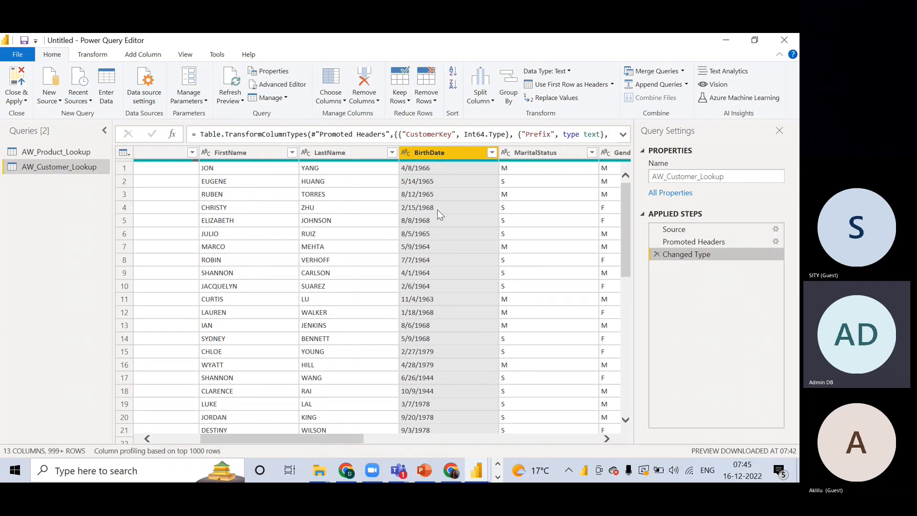
# Step: Look over the columns following BirthDate and the Format and Date options available for adding a column from it
pyautogui.click(607, 438)
pyautogui.click(607, 438)
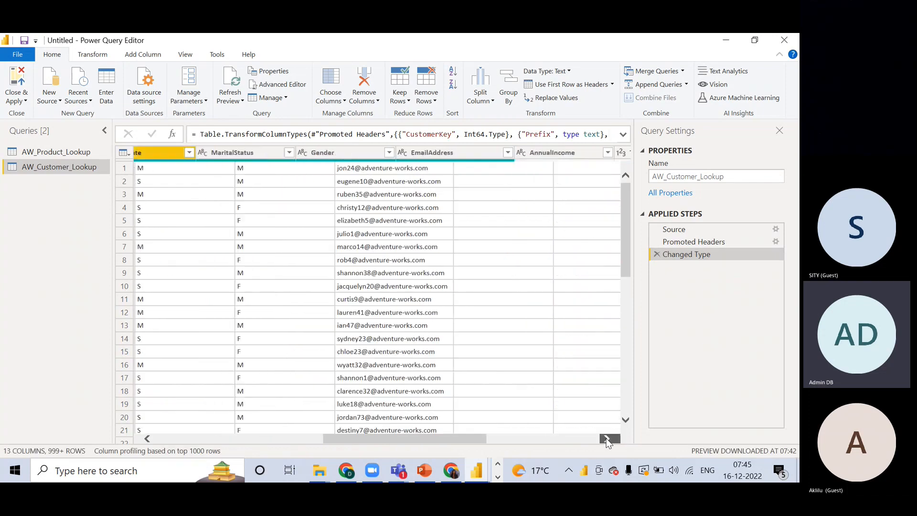
pyautogui.click(606, 438)
pyautogui.moveTo(573, 440); pyautogui.dragTo(290, 410)
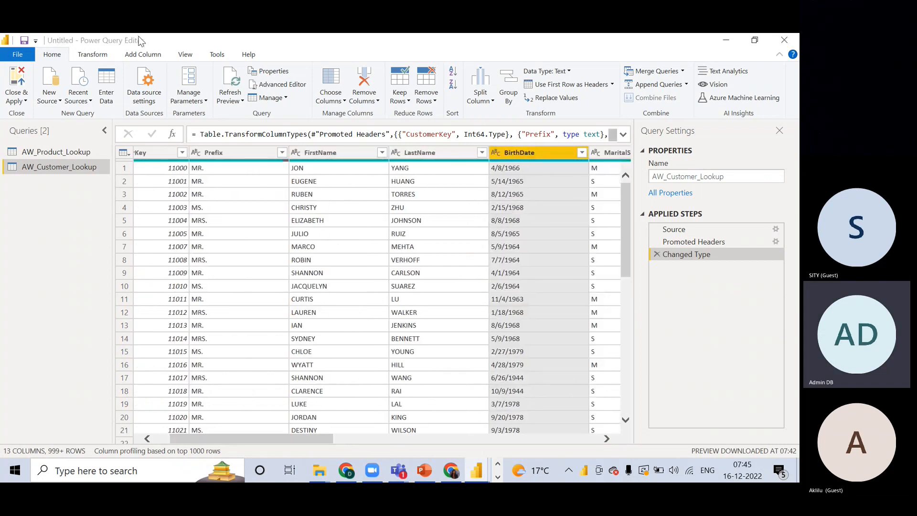
pyautogui.click(141, 55)
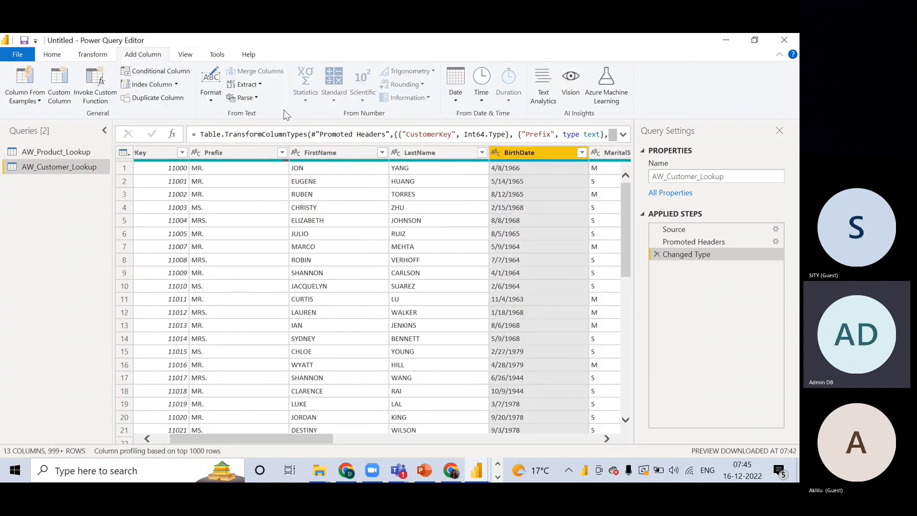
pyautogui.click(208, 101)
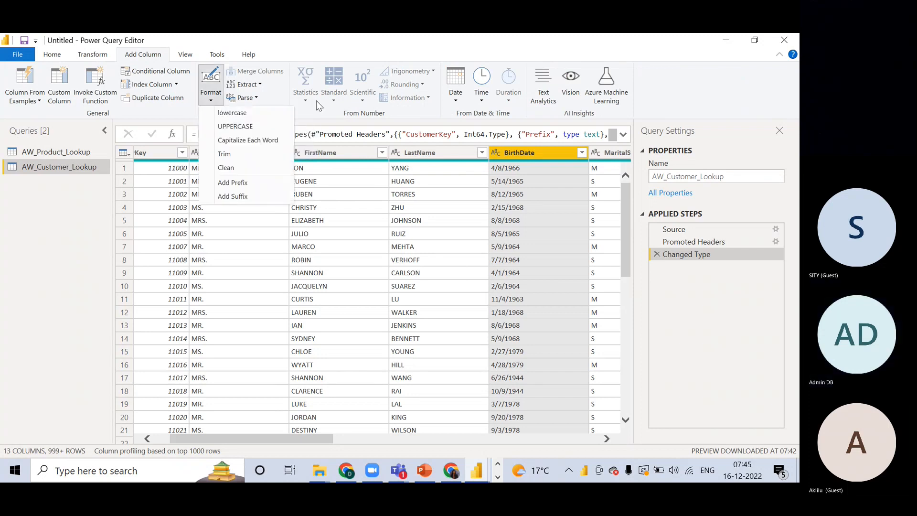
pyautogui.click(436, 118)
pyautogui.click(455, 101)
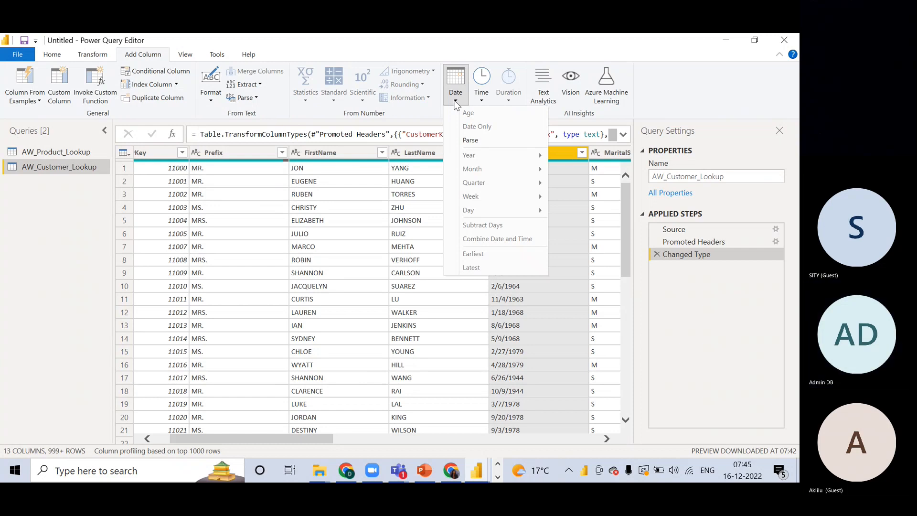
pyautogui.click(451, 104)
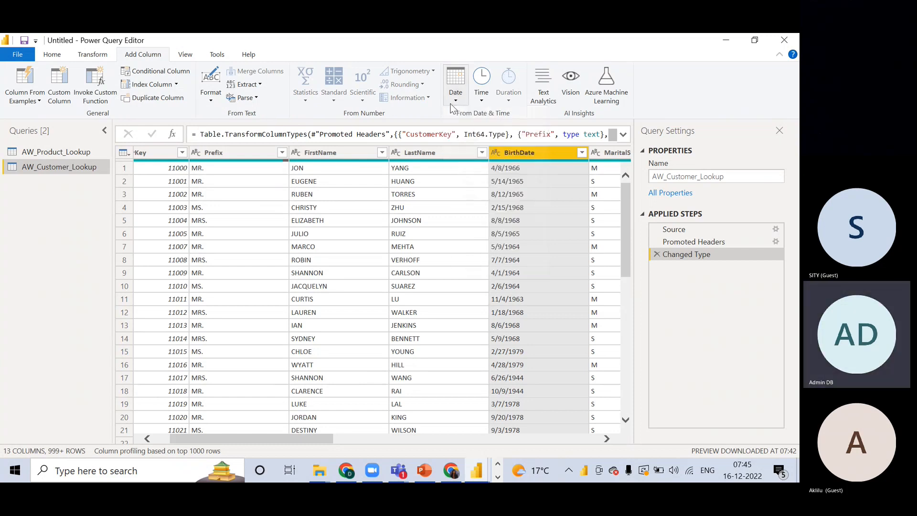
# Step: Duplicate the BirthDate column in AW_Customer_Lookup
pyautogui.rightClick(541, 151)
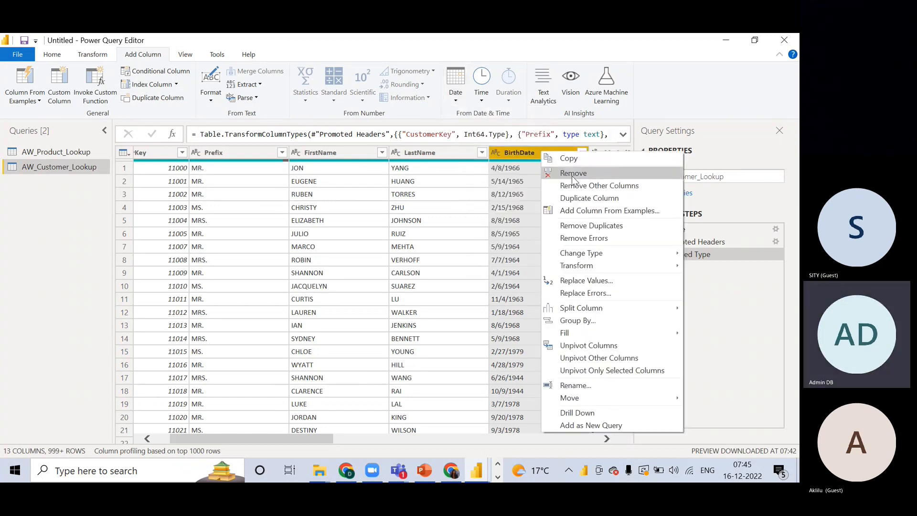
pyautogui.click(578, 199)
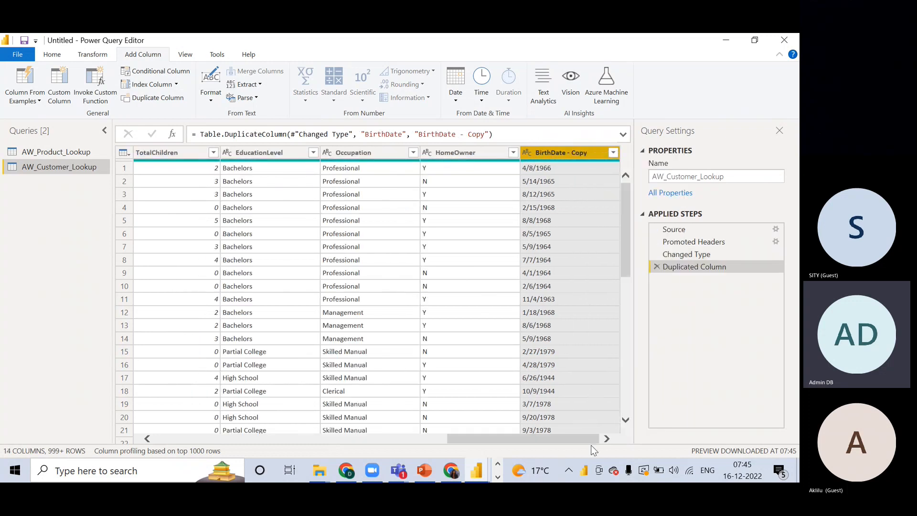
# Step: Try changing the duplicated BirthDate column's type to Date/Time and to Date, replacing the current conversion
pyautogui.click(527, 152)
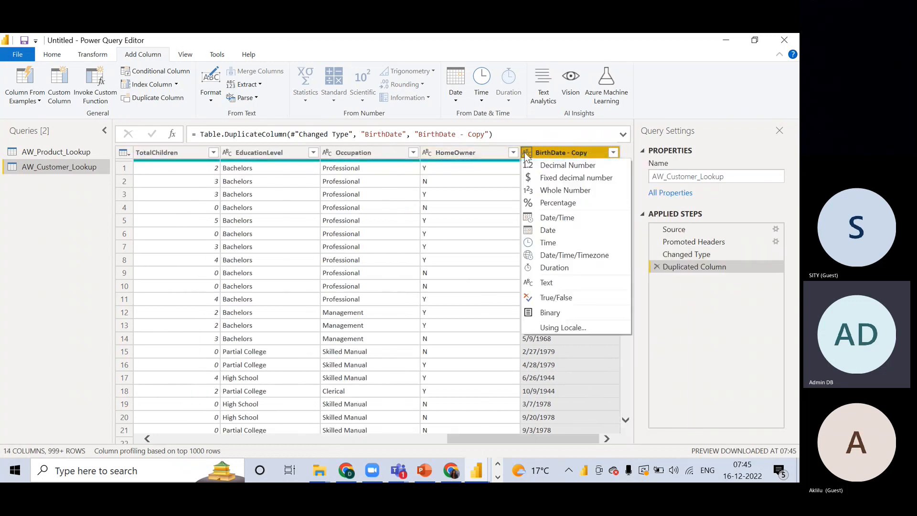
pyautogui.click(557, 218)
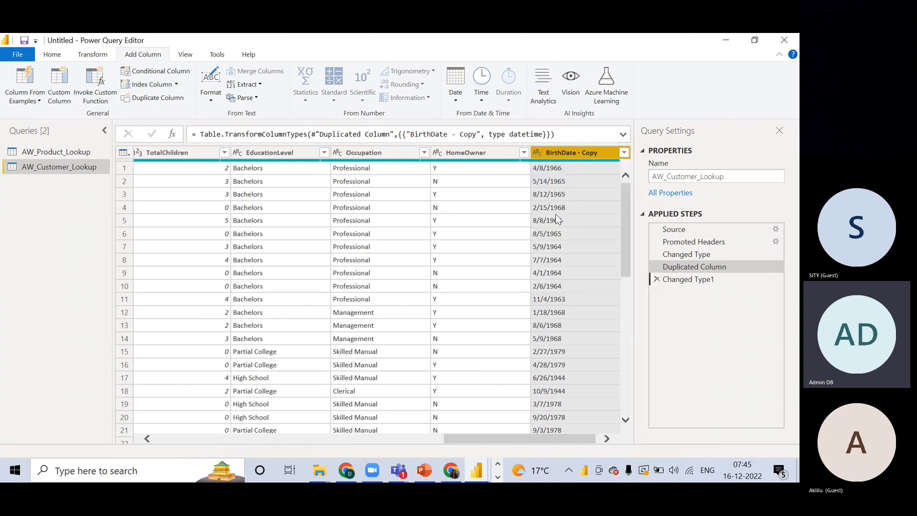
pyautogui.click(527, 152)
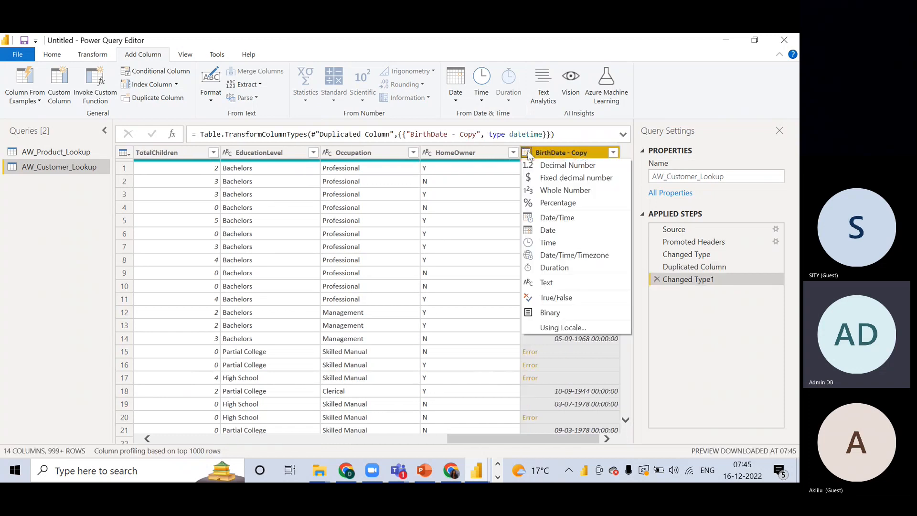
pyautogui.click(550, 231)
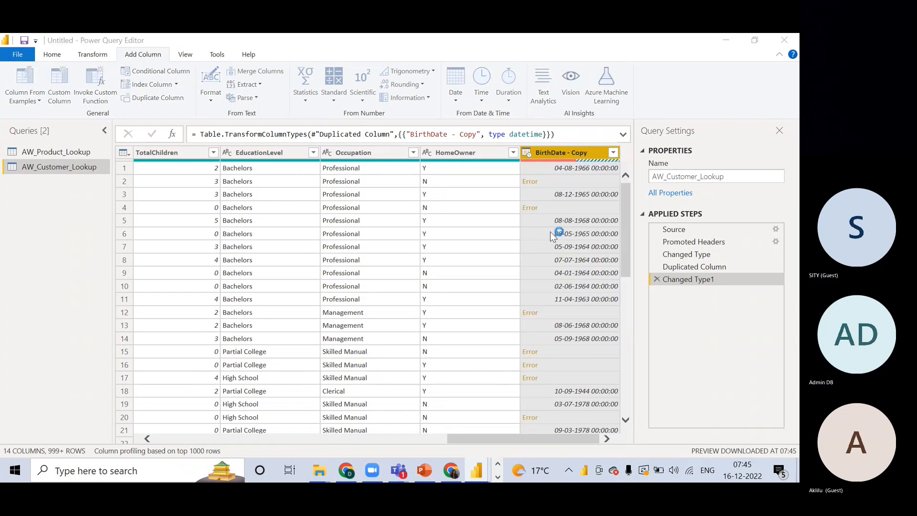
pyautogui.click(392, 283)
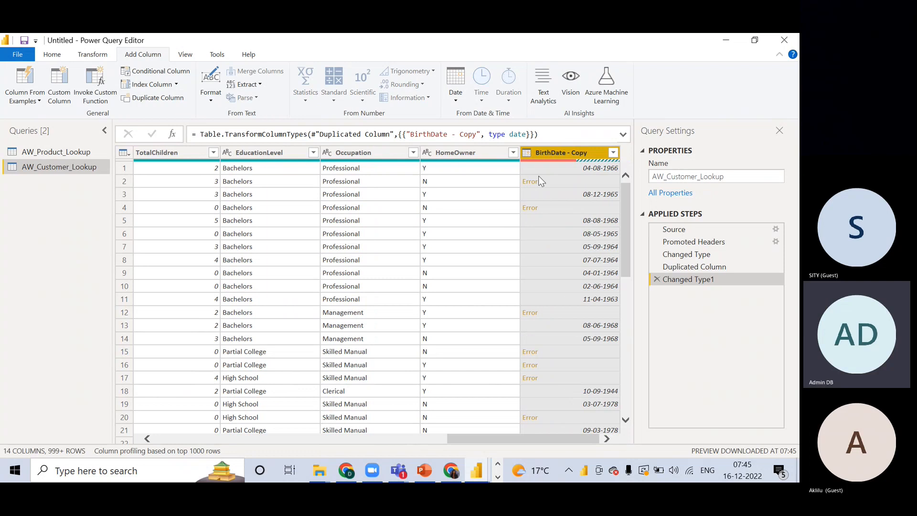
# Step: Remove the type change and the duplicated BirthDate column from the applied steps of AW_Customer_Lookup
pyautogui.click(656, 279)
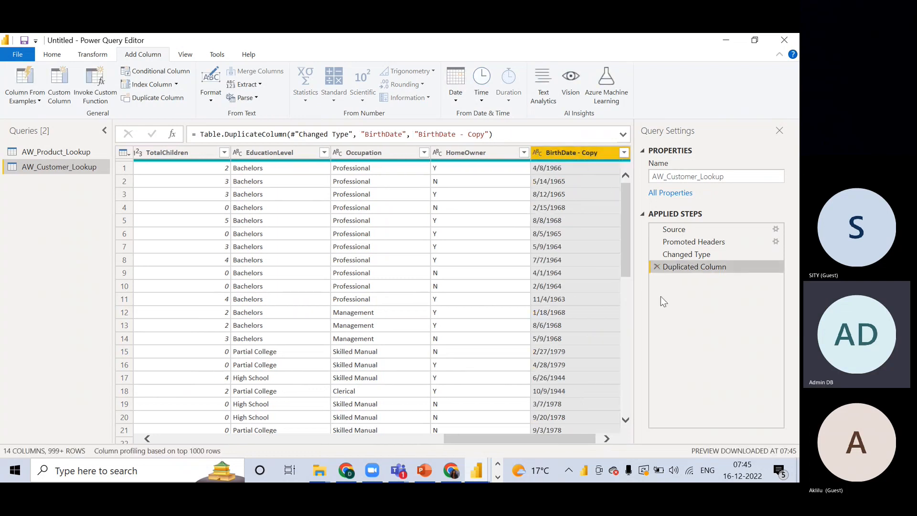
pyautogui.click(656, 267)
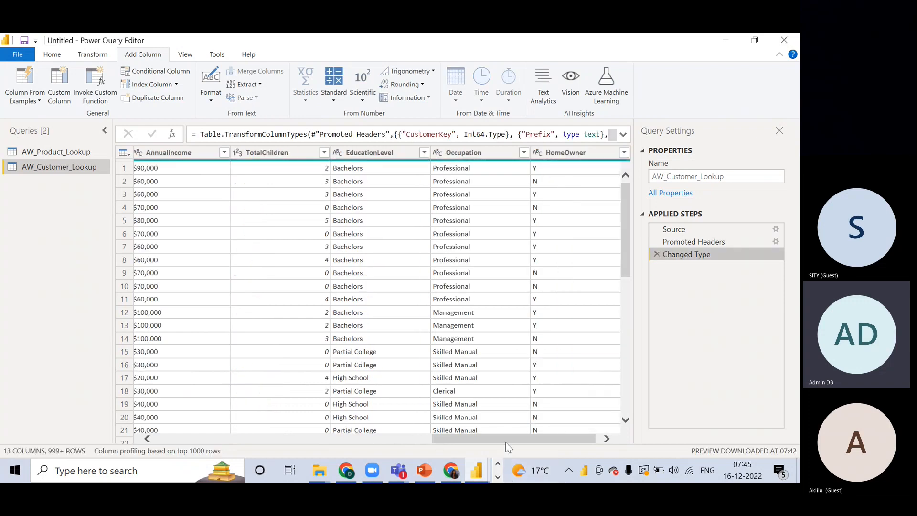
# Step: Look over the BirthDate column's data type options and the other AW_Customer_Lookup columns, including Prefix, FirstName and LastName
pyautogui.moveTo(507, 441); pyautogui.dragTo(278, 442)
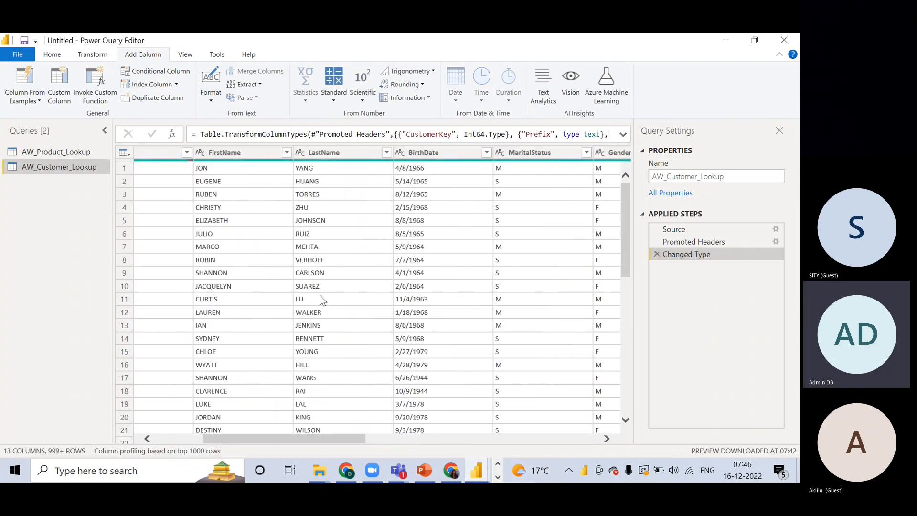
pyautogui.click(400, 153)
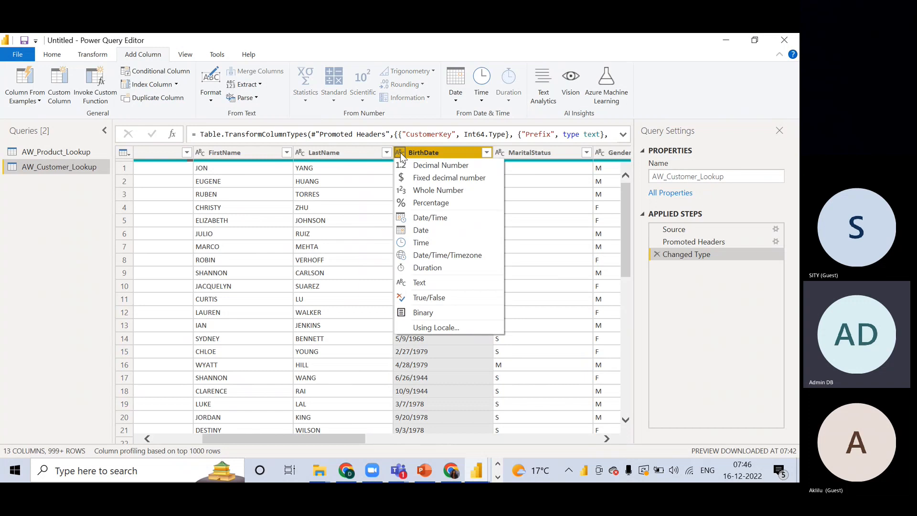
pyautogui.click(401, 153)
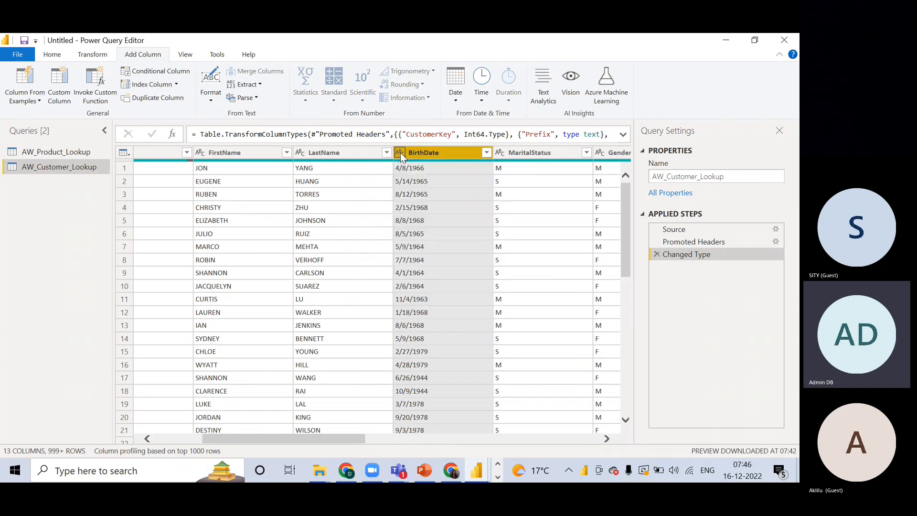
pyautogui.click(400, 153)
pyautogui.click(432, 154)
pyautogui.moveTo(287, 440); pyautogui.dragTo(476, 451)
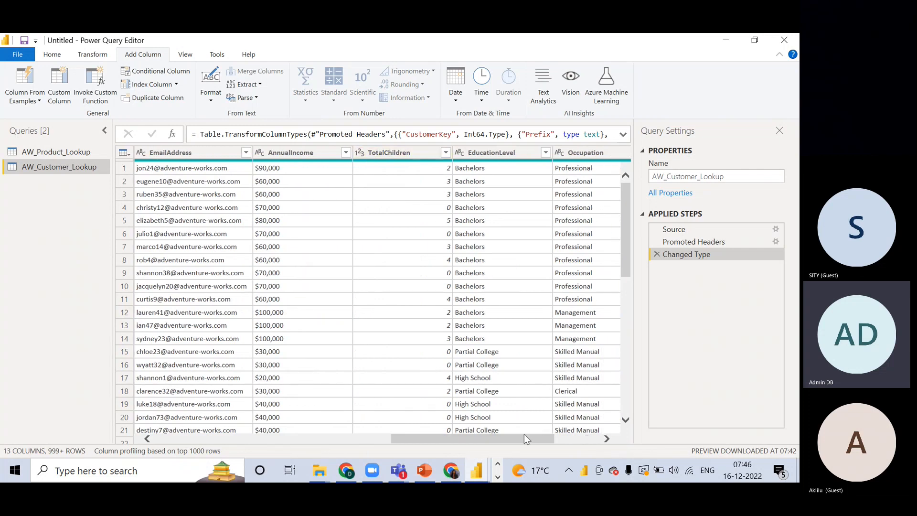
pyautogui.moveTo(524, 435); pyautogui.dragTo(240, 422)
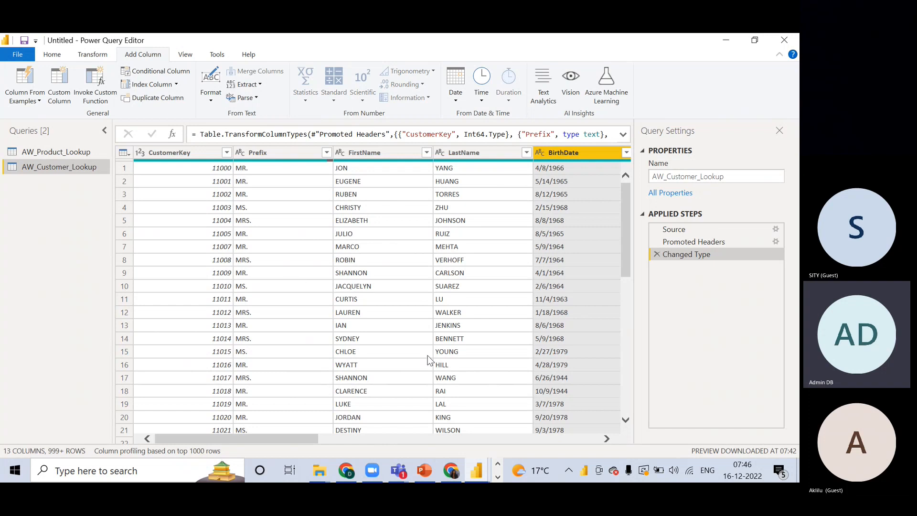
pyautogui.click(276, 153)
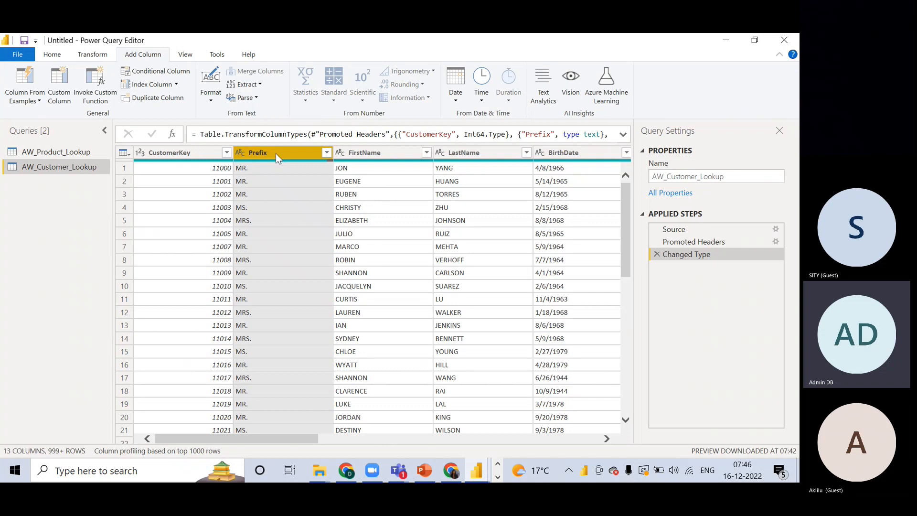
pyautogui.click(366, 152)
pyautogui.click(452, 150)
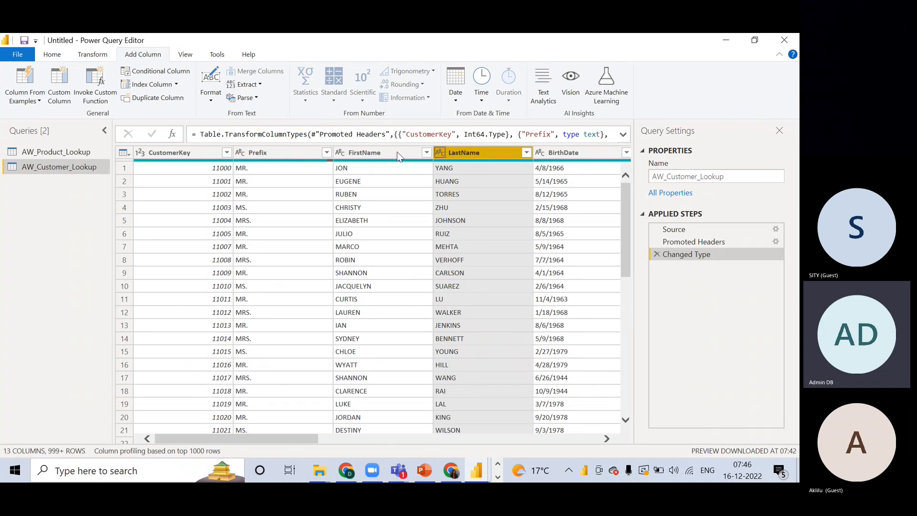
pyautogui.click(370, 155)
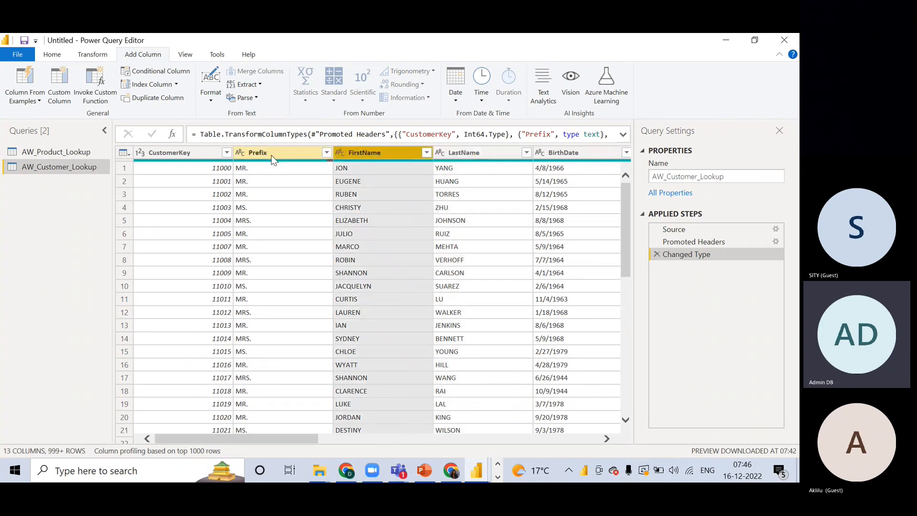
# Step: Try converting the Prefix column in place to UPPERCASE, and remove that added step again
pyautogui.click(271, 154)
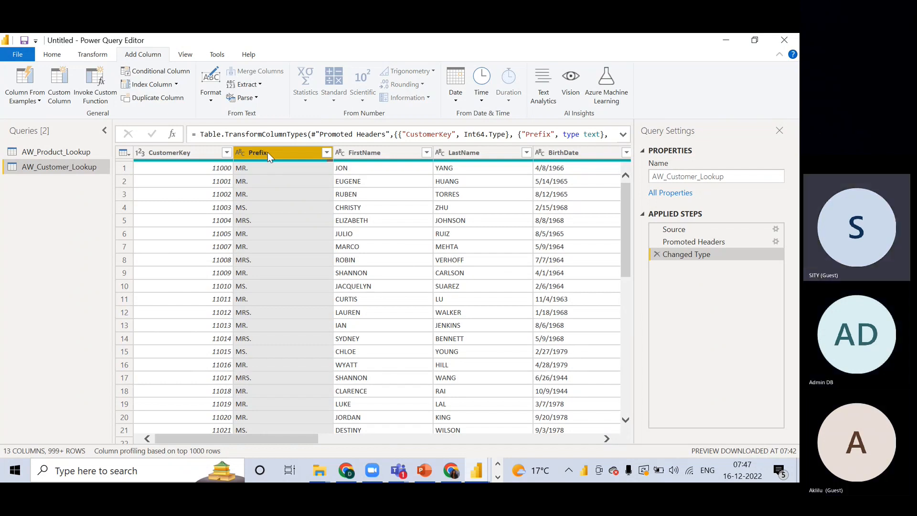
pyautogui.click(92, 55)
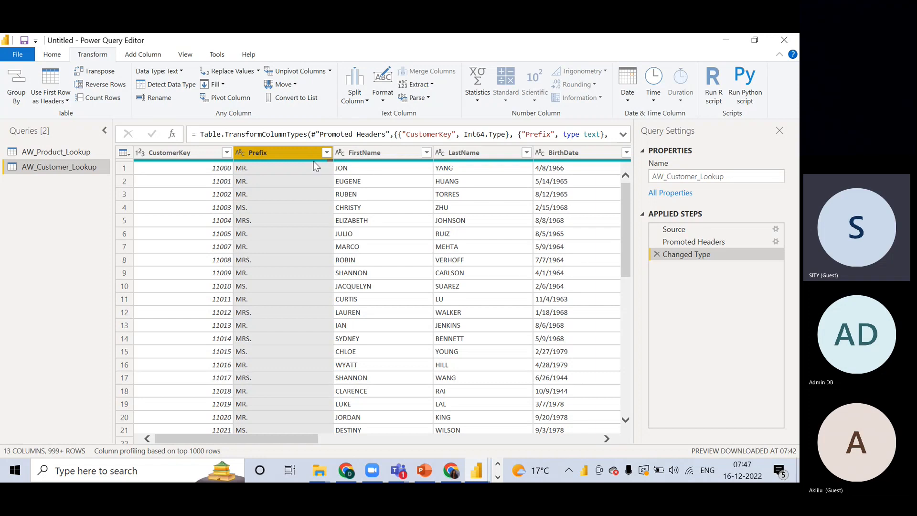
pyautogui.click(382, 98)
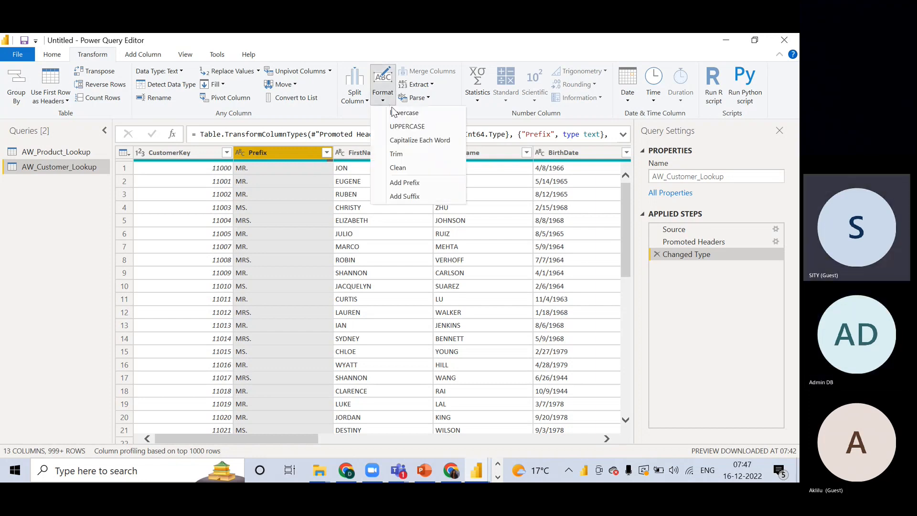
pyautogui.click(416, 127)
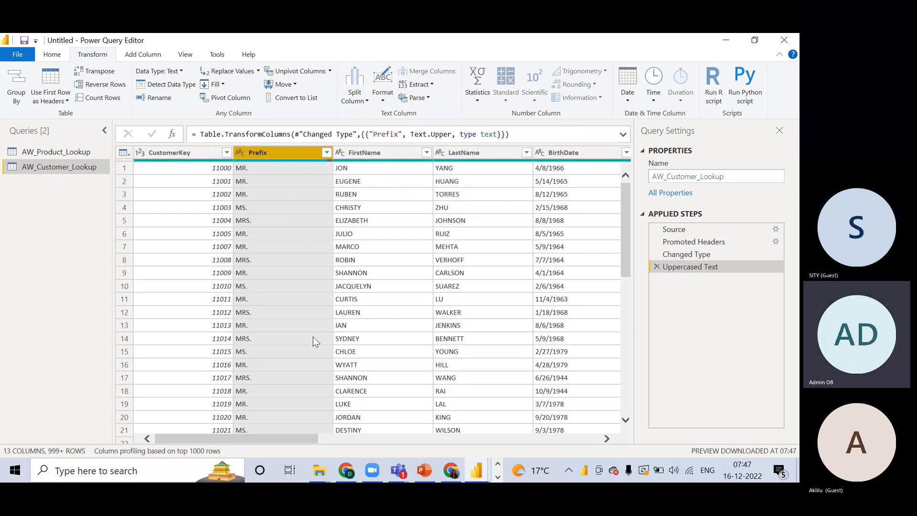
pyautogui.click(657, 267)
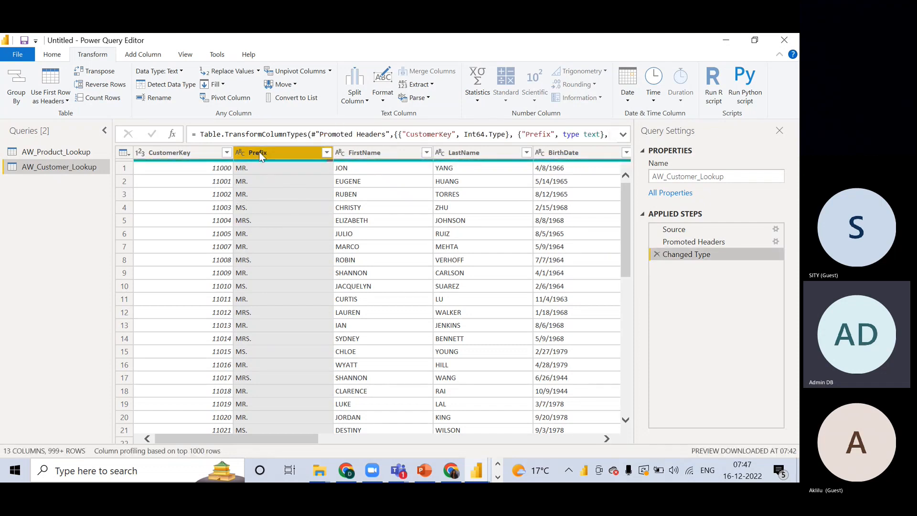
# Step: Apply Capitalize Each Word in place to the Prefix column and to the FirstName and LastName columns together
pyautogui.click(384, 102)
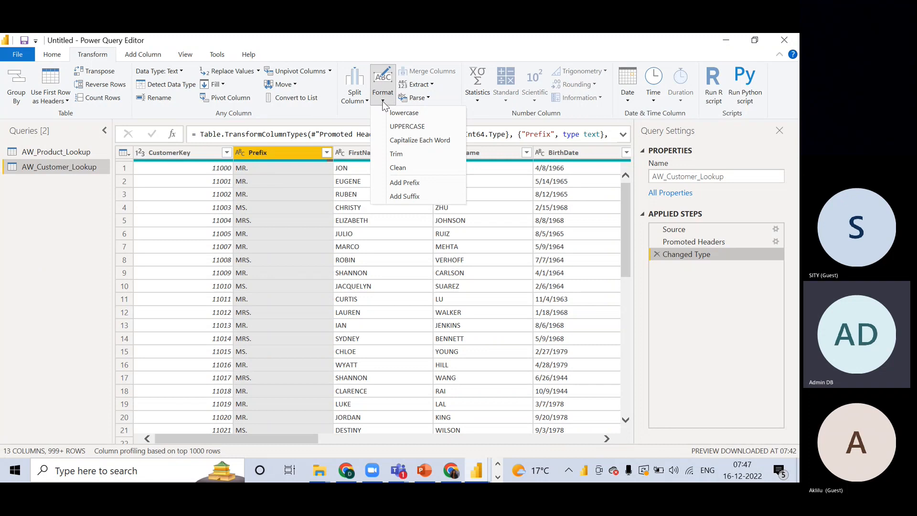
pyautogui.click(410, 141)
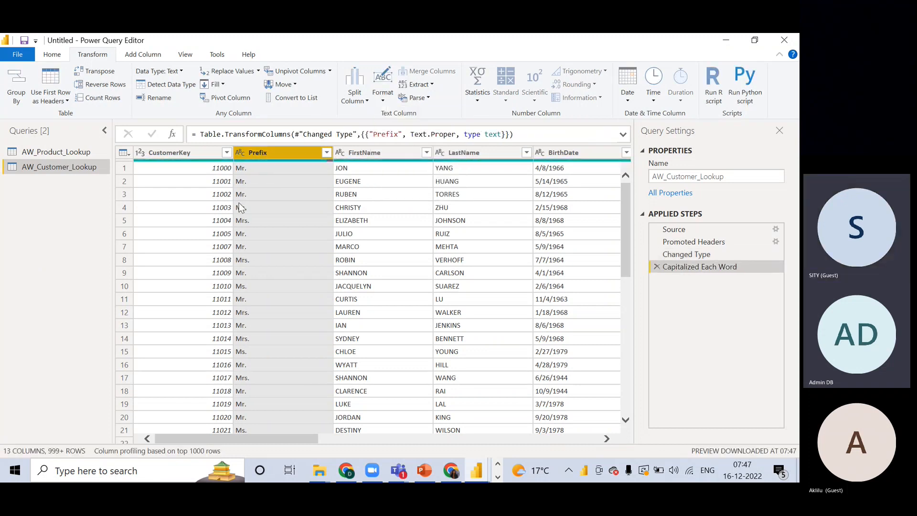
pyautogui.click(377, 152)
pyautogui.click(461, 154)
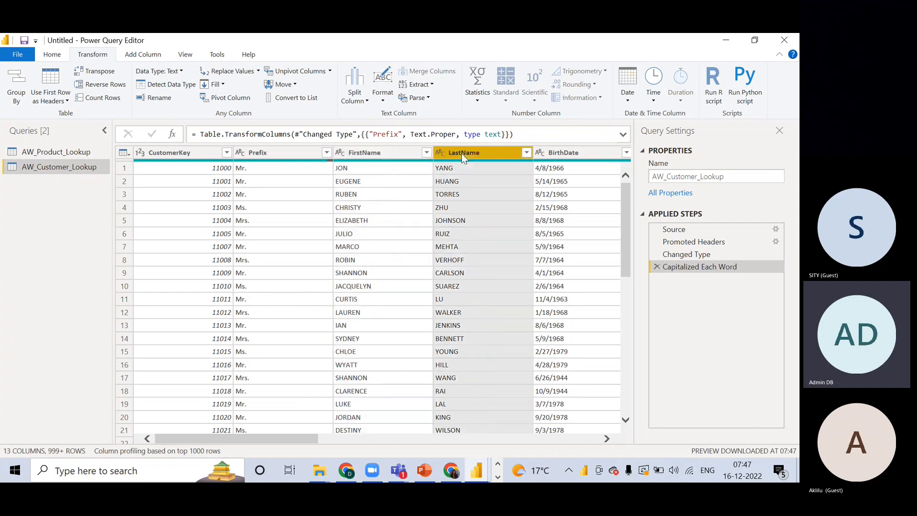
pyautogui.click(383, 153)
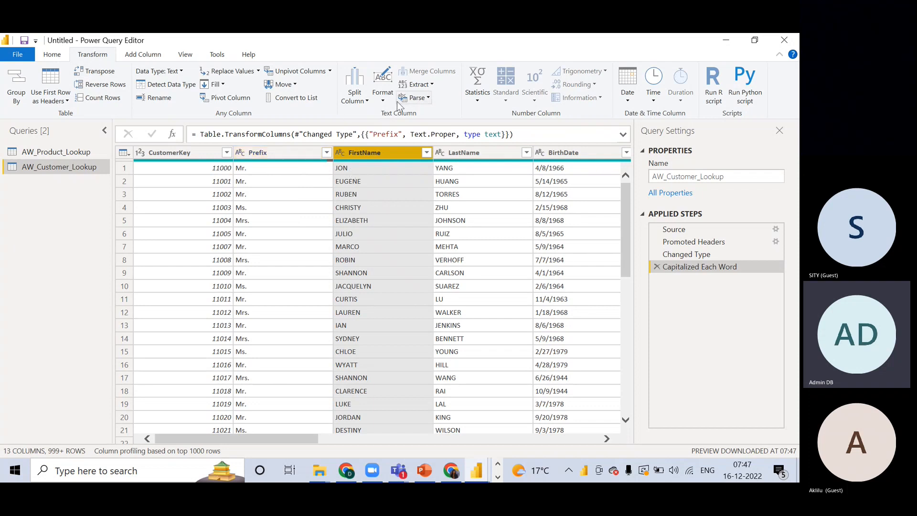
pyautogui.keyDown('ctrl'); pyautogui.click(473, 155); pyautogui.keyUp('ctrl')
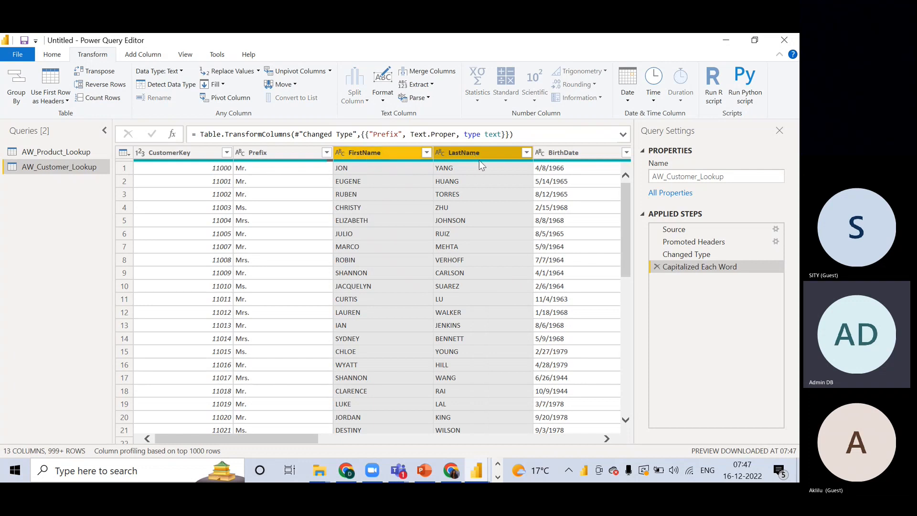
pyautogui.click(382, 88)
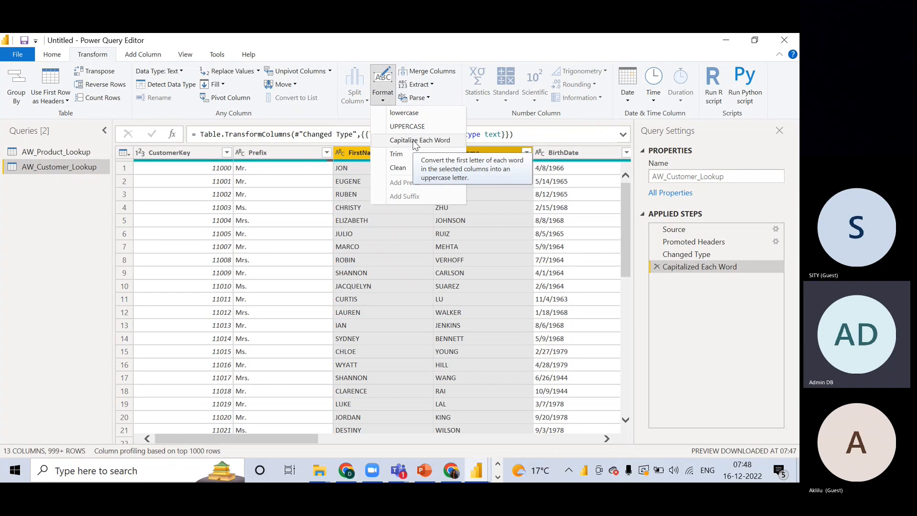
pyautogui.click(416, 143)
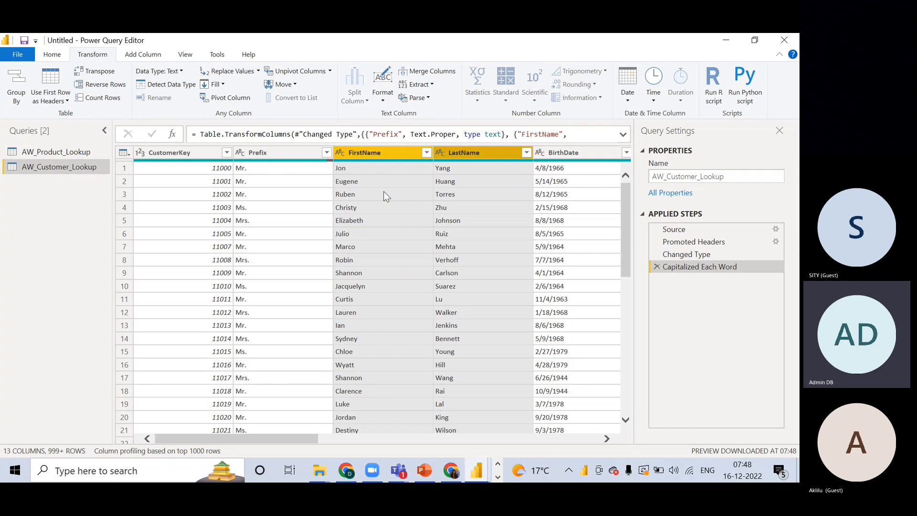
# Step: Look over the Extract options available for adding a column from the Prefix column
pyautogui.click(294, 152)
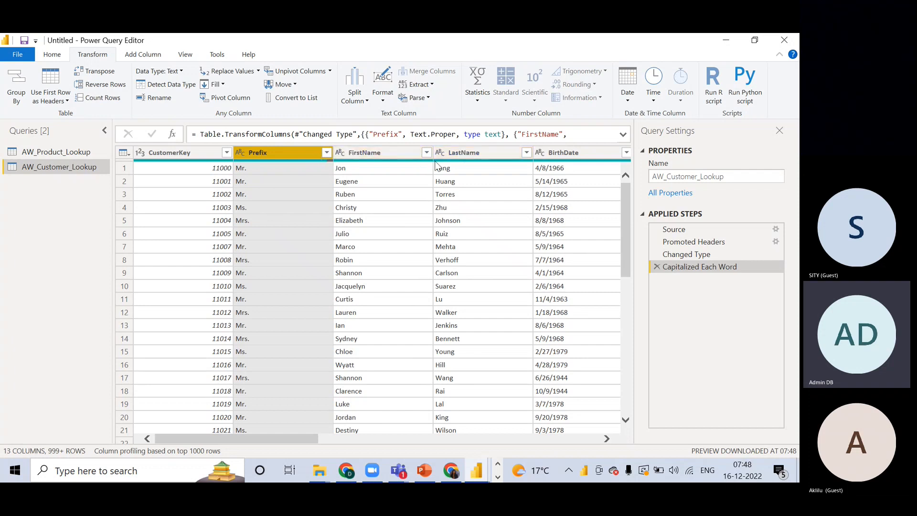
pyautogui.moveTo(436, 166)
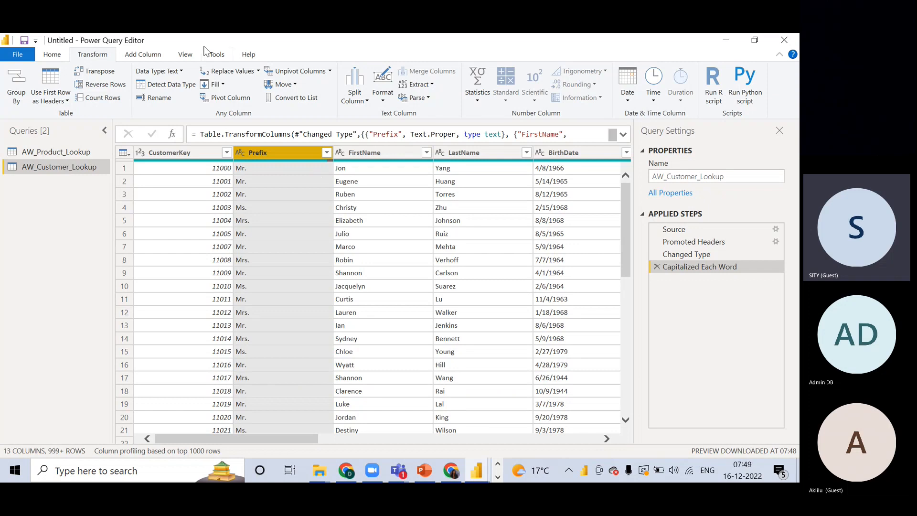
pyautogui.click(143, 54)
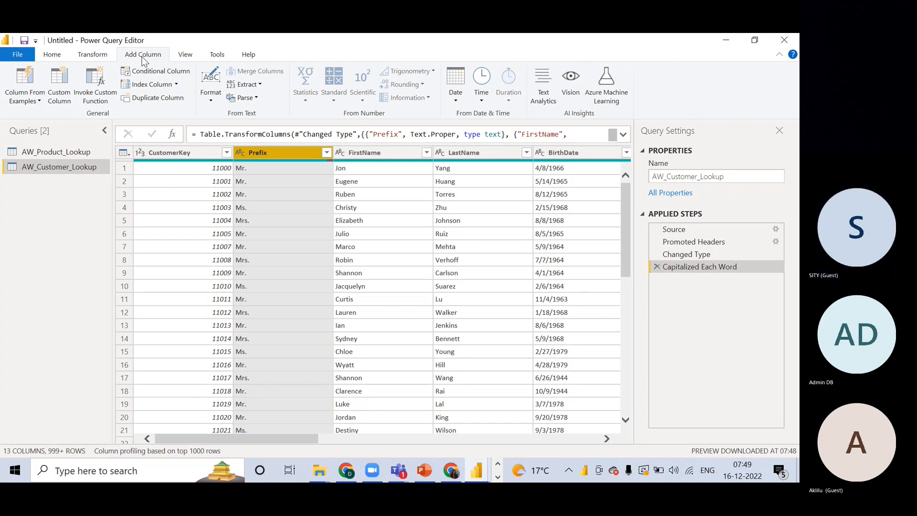
pyautogui.click(260, 85)
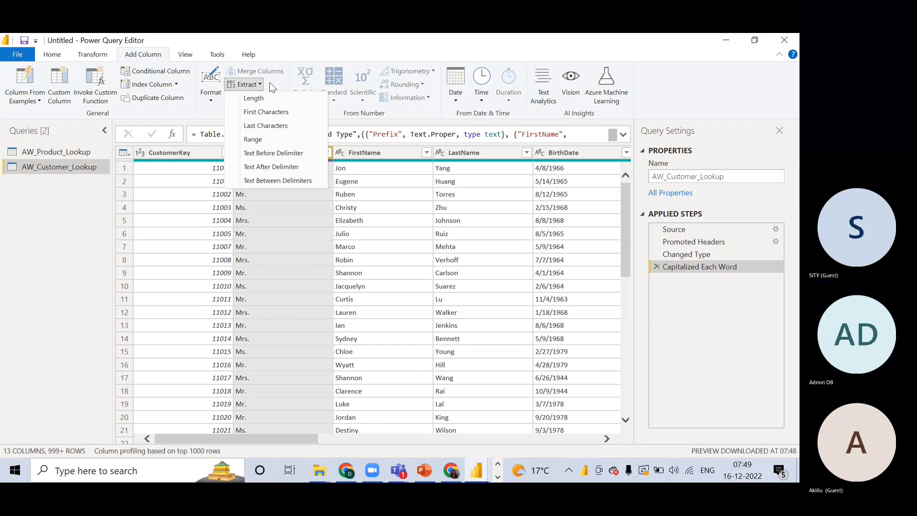
pyautogui.click(271, 84)
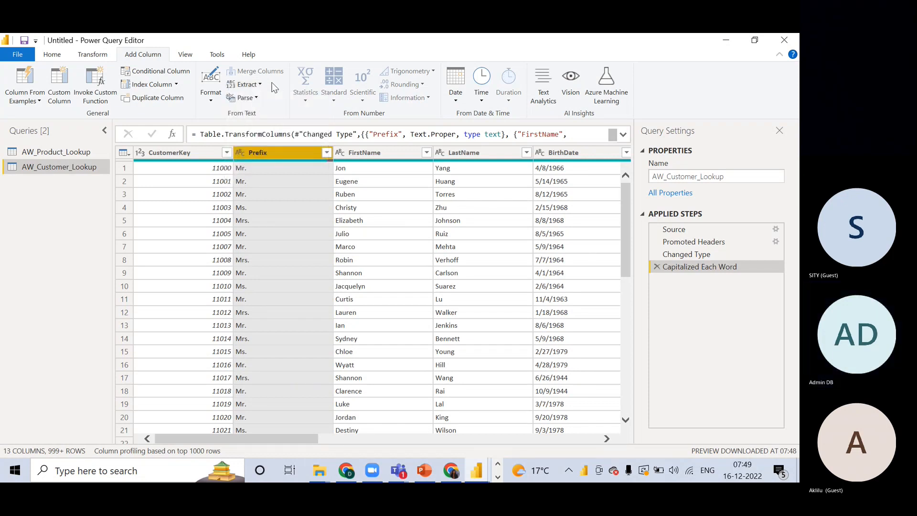
# Step: Look over the in-place transform commands available for the Prefix, FirstName and LastName columns when selected together
pyautogui.click(93, 55)
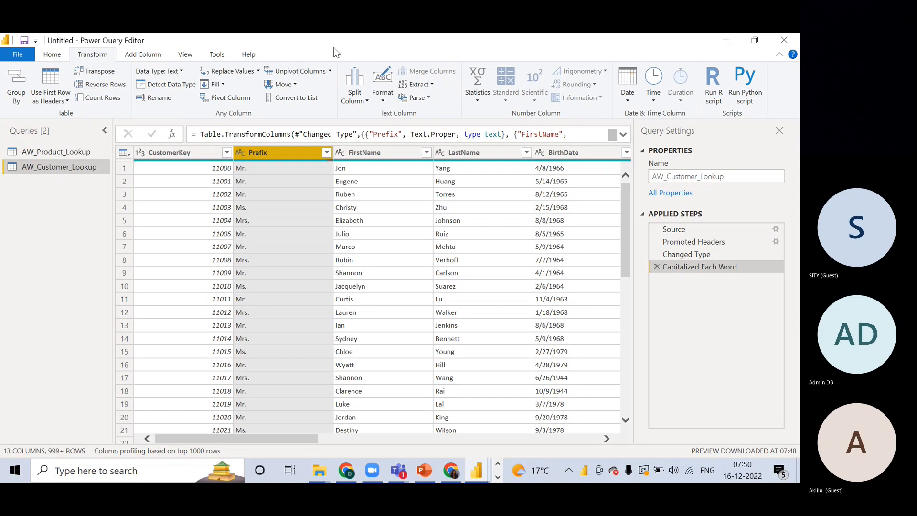
pyautogui.keyDown('ctrl'); pyautogui.click(368, 153); pyautogui.keyUp('ctrl')
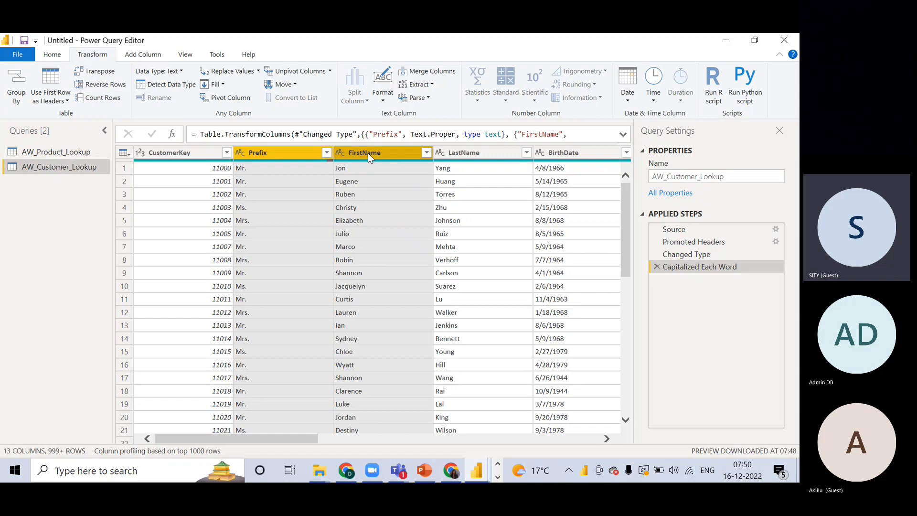
pyautogui.keyDown('ctrl'); pyautogui.click(457, 153); pyautogui.keyUp('ctrl')
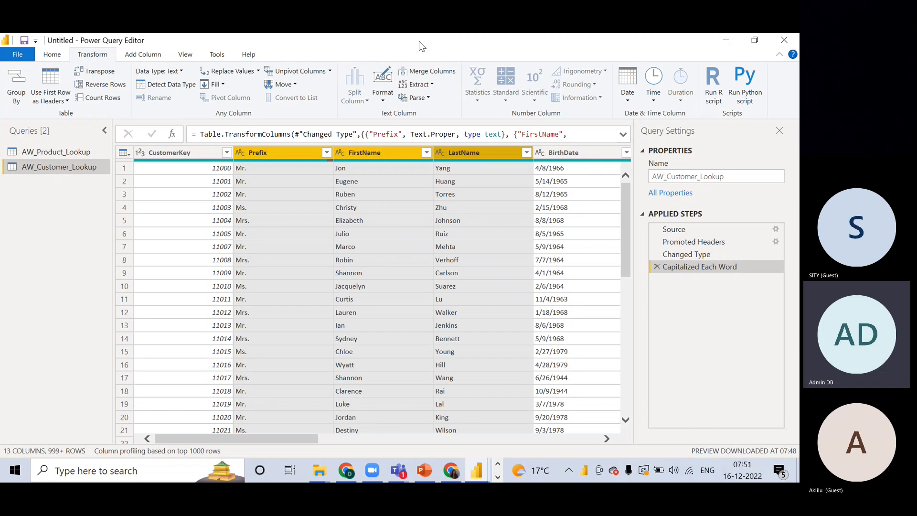
pyautogui.click(404, 150)
pyautogui.keyDown('ctrl'); pyautogui.click(280, 154); pyautogui.keyUp('ctrl')
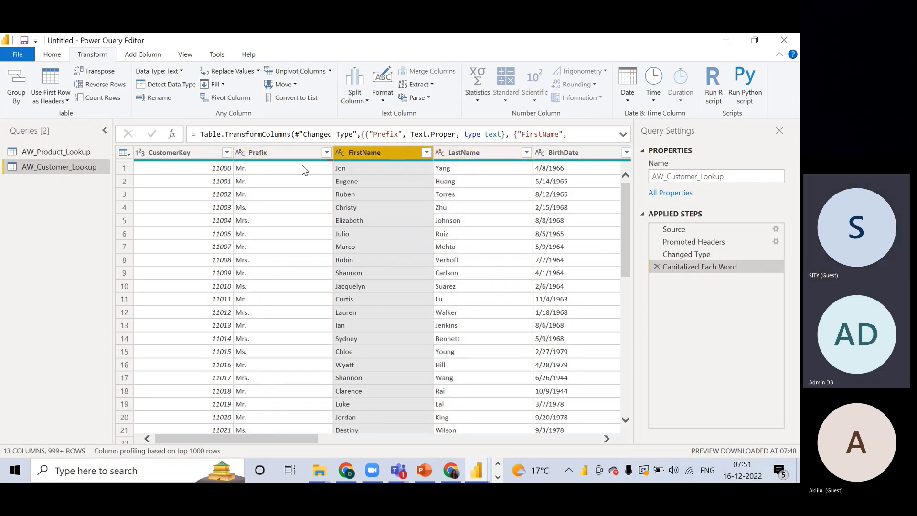
pyautogui.click(300, 153)
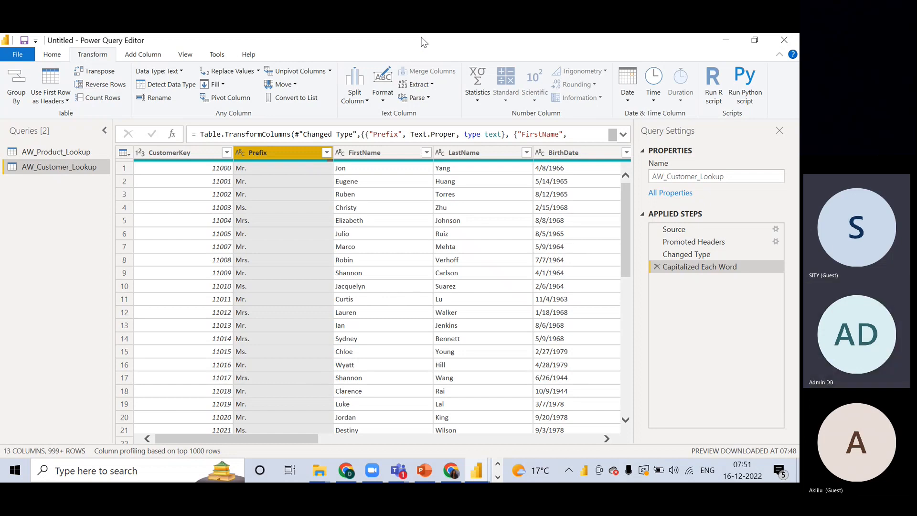
pyautogui.keyDown('ctrl'); pyautogui.click(383, 155); pyautogui.keyUp('ctrl')
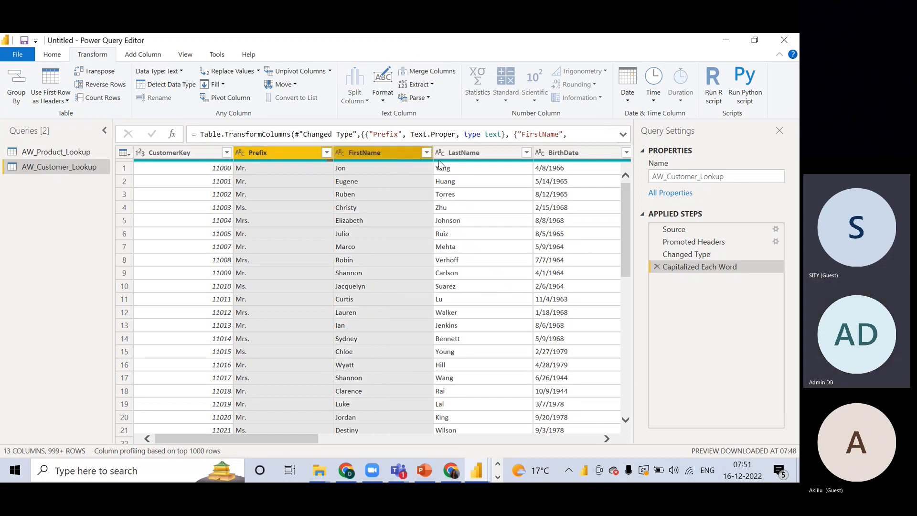
pyautogui.keyDown('ctrl'); pyautogui.click(461, 151); pyautogui.keyUp('ctrl')
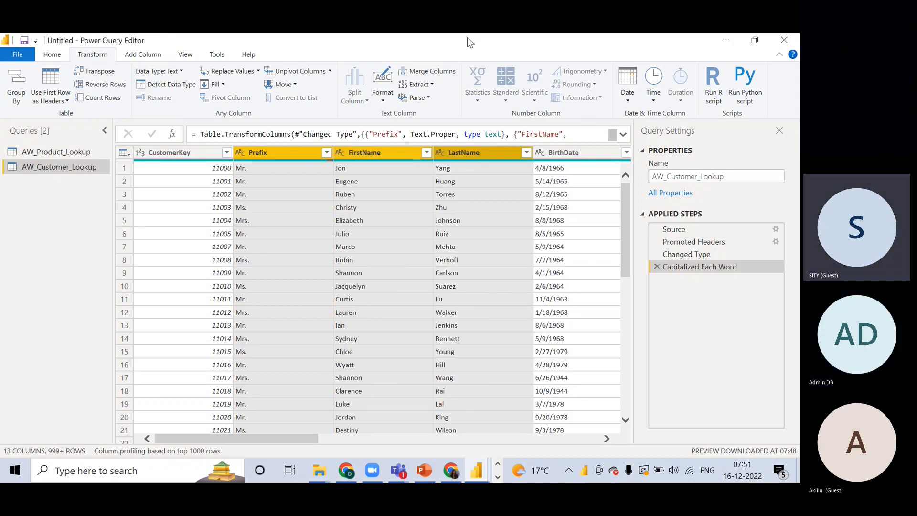
pyautogui.rightClick(451, 154)
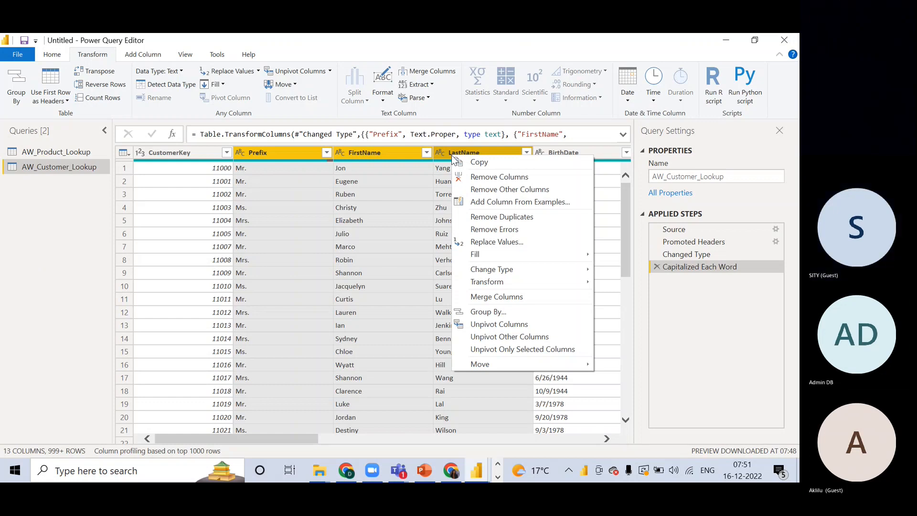
pyautogui.click(455, 49)
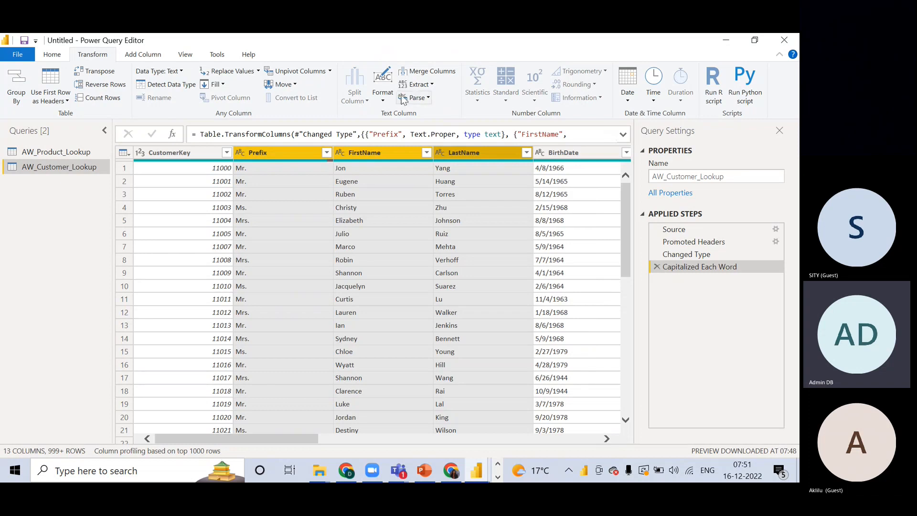
# Step: Compare the Merge Columns command for Prefix alone and with FirstName and LastName selected, and view the Prefix column's filter values
pyautogui.click(271, 152)
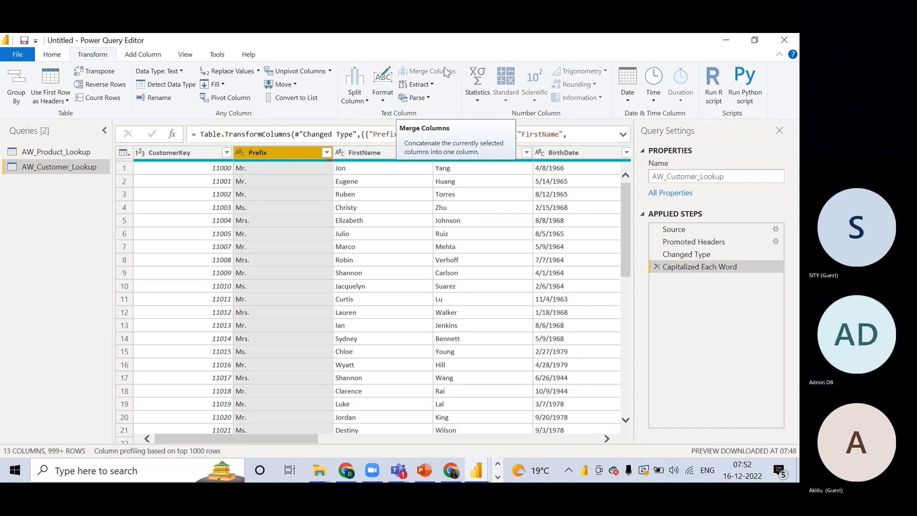
pyautogui.keyDown('ctrl'); pyautogui.click(368, 153); pyautogui.keyUp('ctrl')
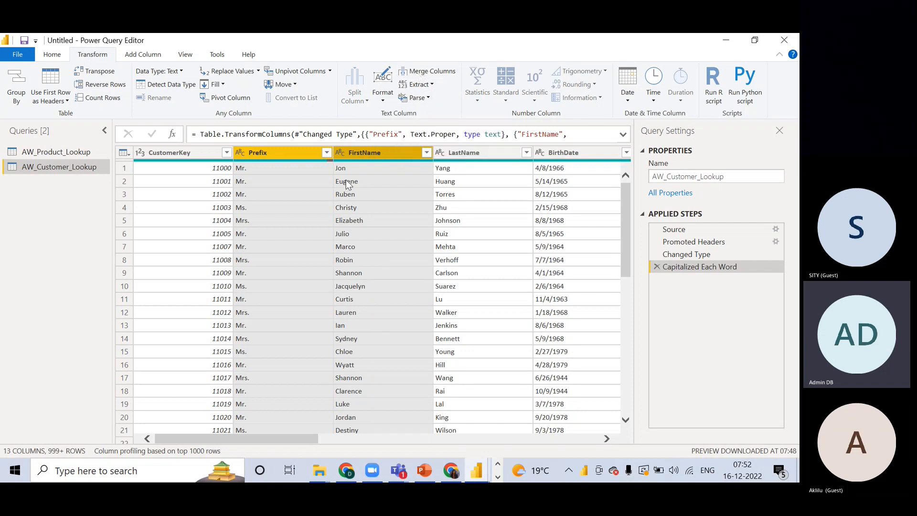
pyautogui.keyDown('ctrl'); pyautogui.click(475, 157); pyautogui.keyUp('ctrl')
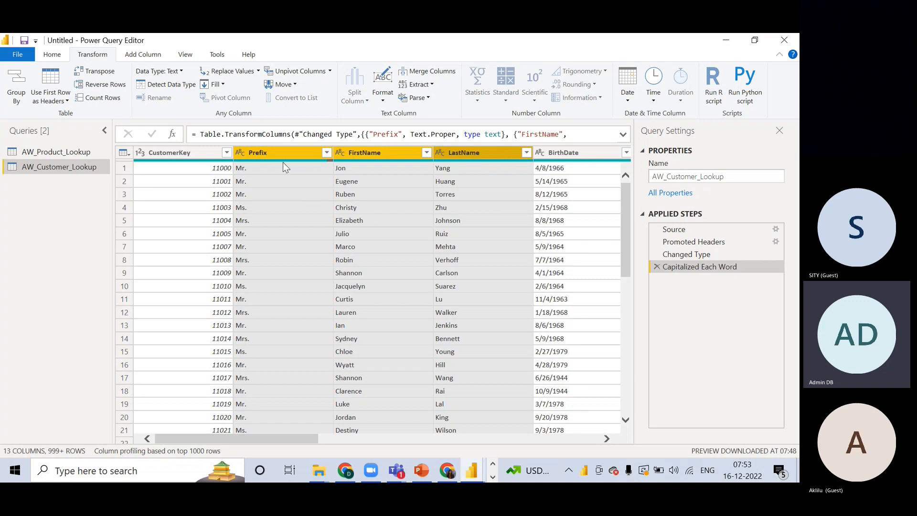
pyautogui.click(326, 153)
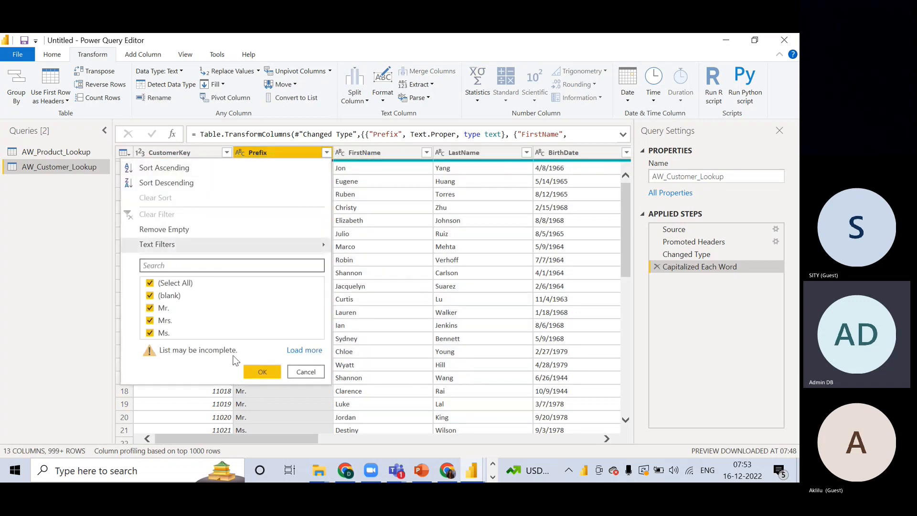
pyautogui.click(304, 372)
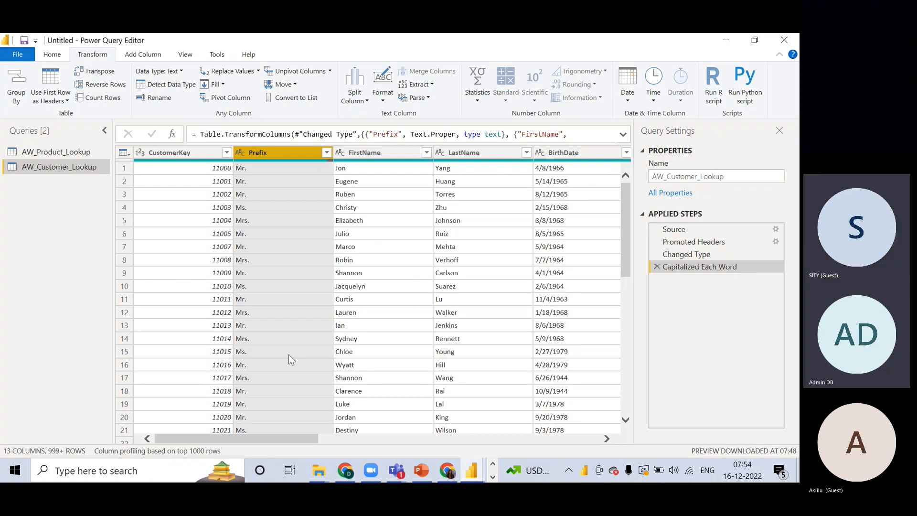
pyautogui.click(361, 153)
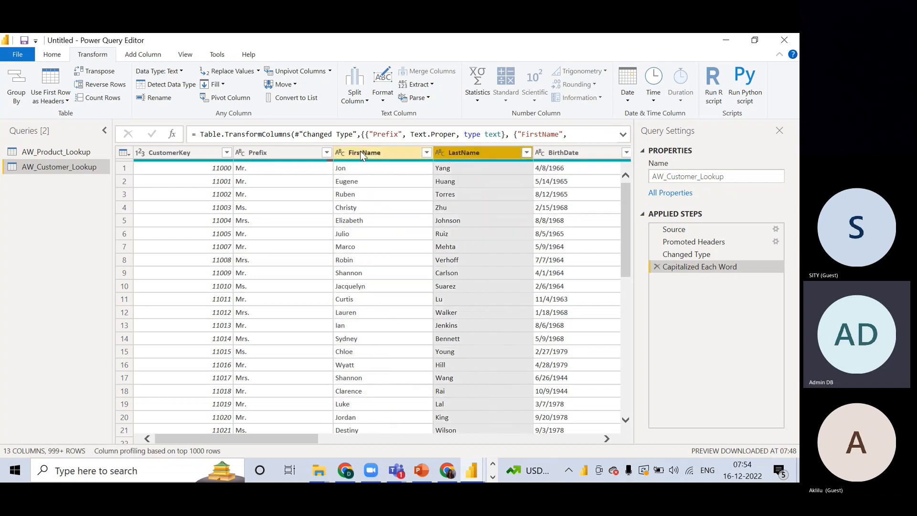
pyautogui.click(265, 153)
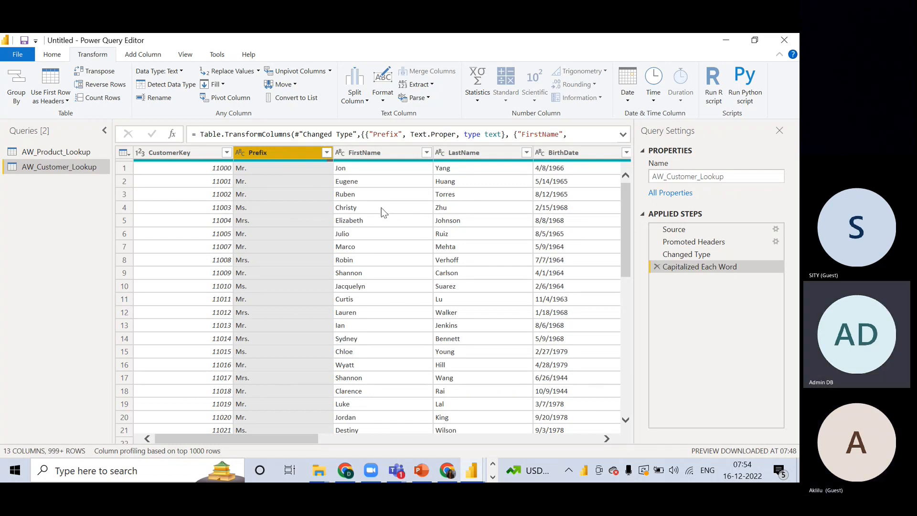
pyautogui.keyDown('ctrl'); pyautogui.click(367, 156); pyautogui.keyUp('ctrl')
pyautogui.keyDown('ctrl'); pyautogui.click(468, 155); pyautogui.keyUp('ctrl')
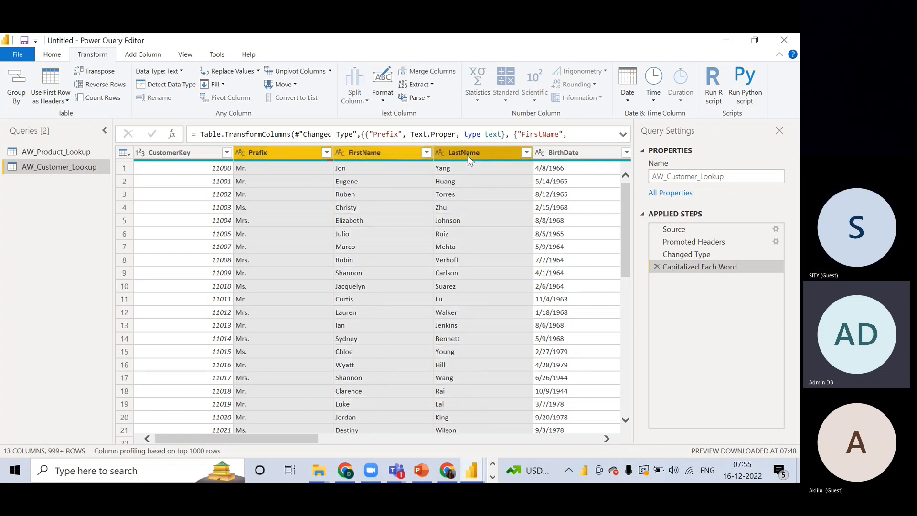
pyautogui.click(149, 54)
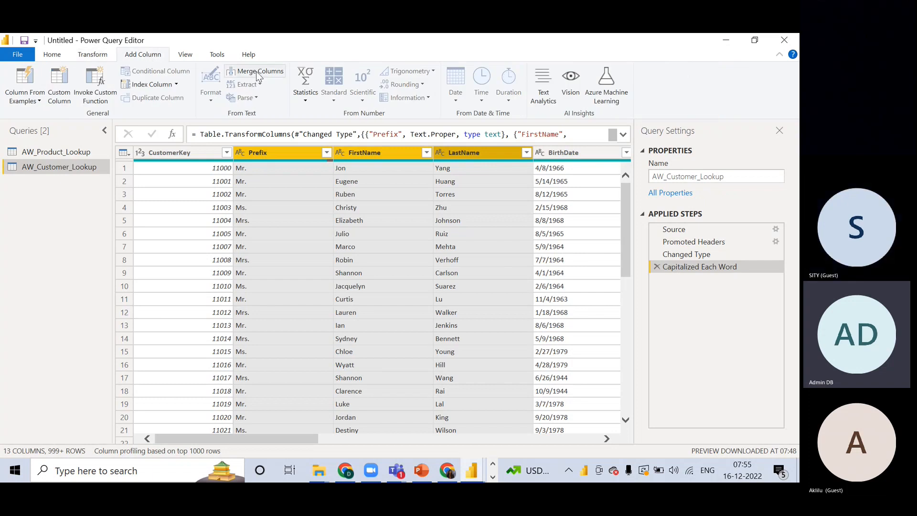
pyautogui.click(374, 203)
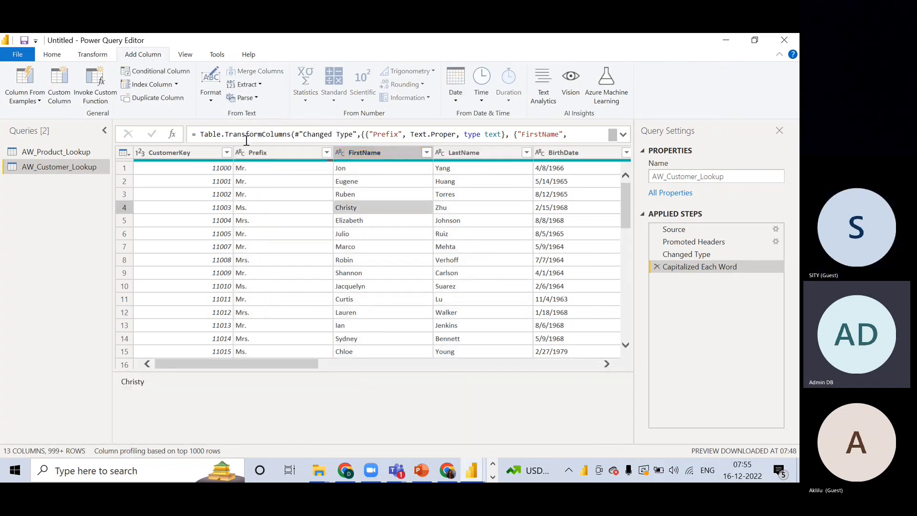
# Step: Set up a new merged column from the Prefix, FirstName and LastName columns with Space as the separator
pyautogui.click(268, 154)
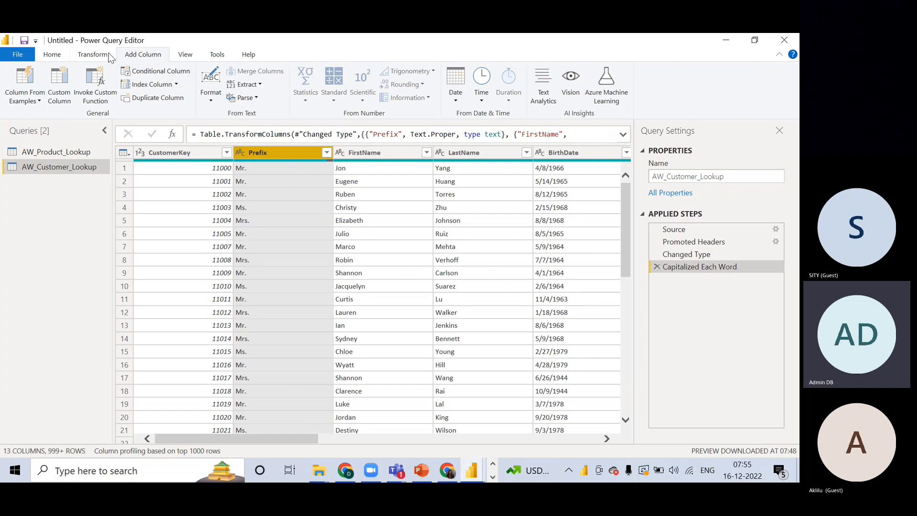
pyautogui.keyDown('ctrl'); pyautogui.click(377, 154); pyautogui.keyUp('ctrl')
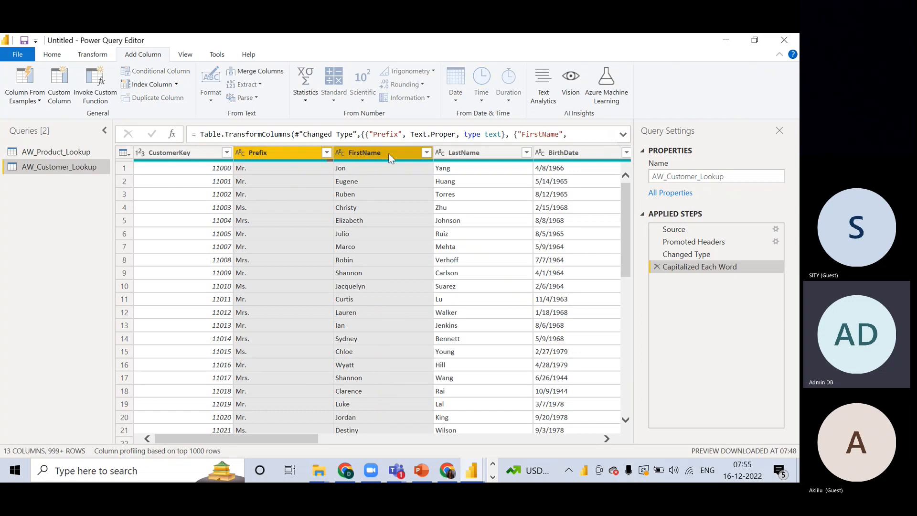
pyautogui.keyDown('ctrl'); pyautogui.click(456, 153); pyautogui.keyUp('ctrl')
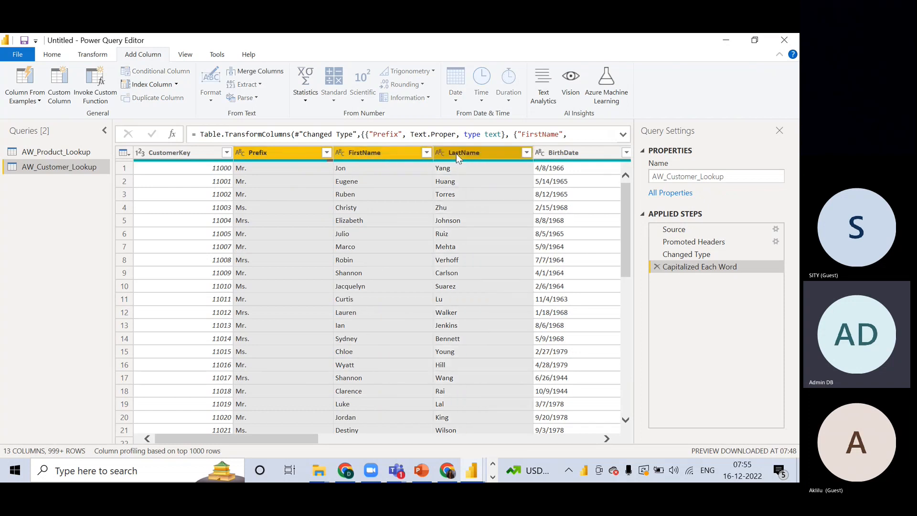
pyautogui.click(255, 70)
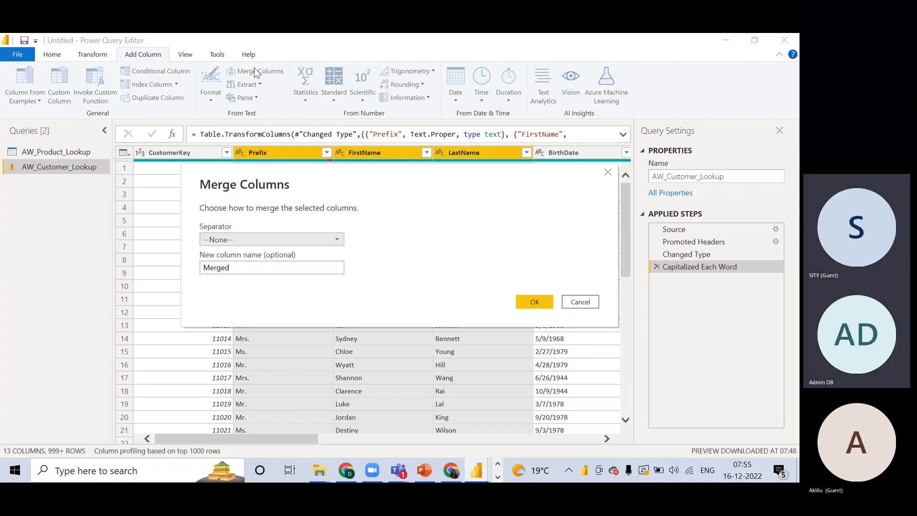
pyautogui.click(248, 241)
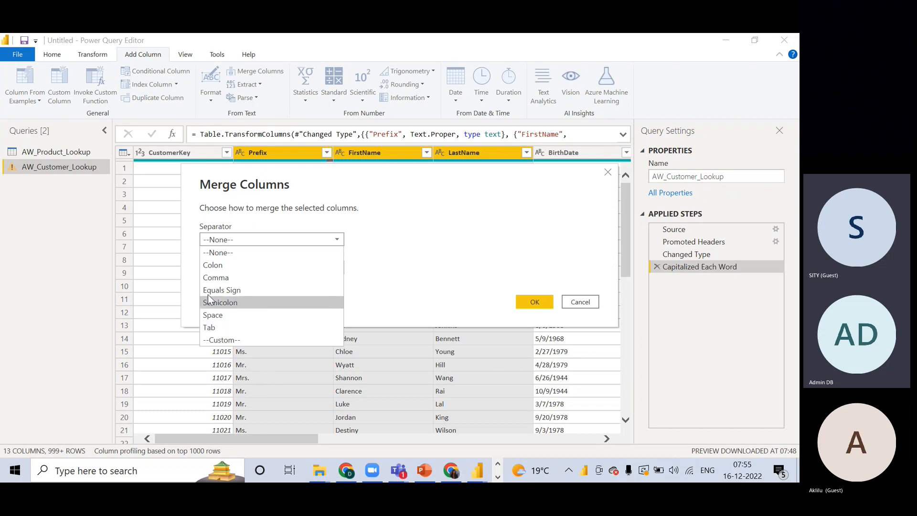
pyautogui.click(223, 315)
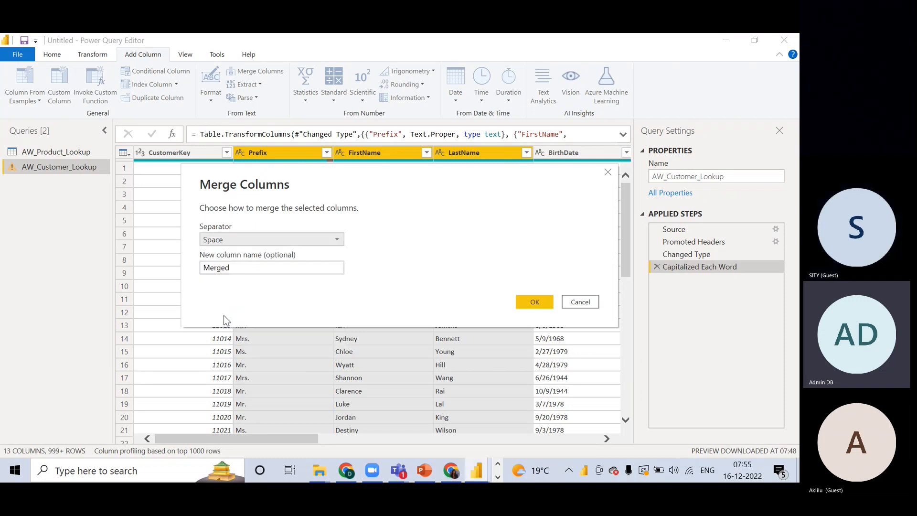
# Step: Name the new merged column FullName and add it to the AW_Customer_Lookup table
pyautogui.click(238, 267)
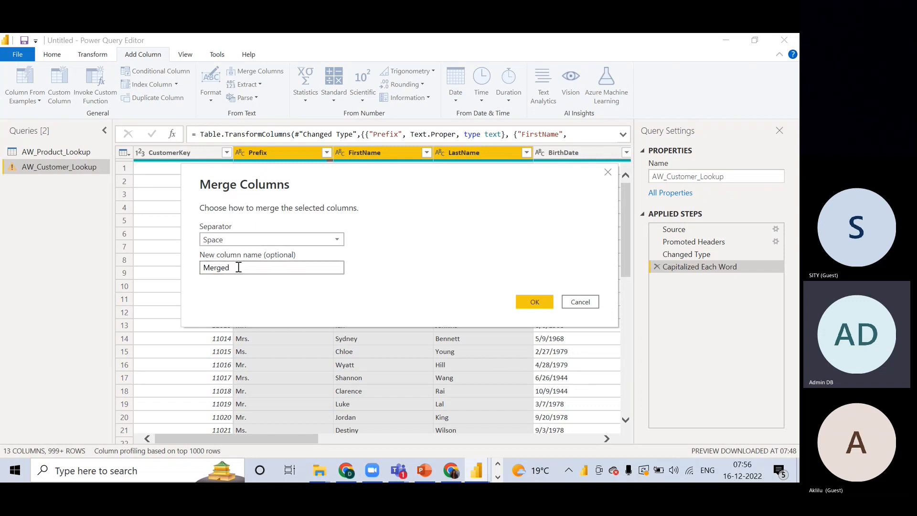
pyautogui.moveTo(238, 267); pyautogui.dragTo(180, 273)
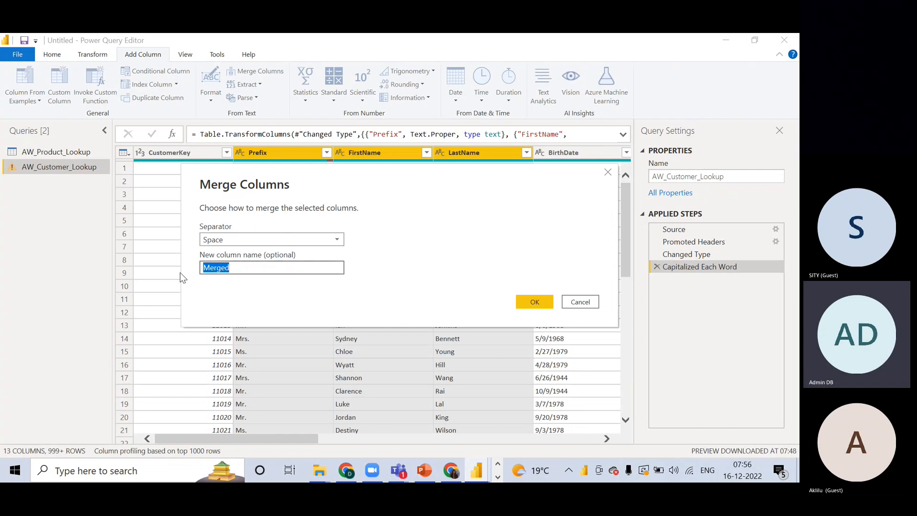
pyautogui.write('Ful')
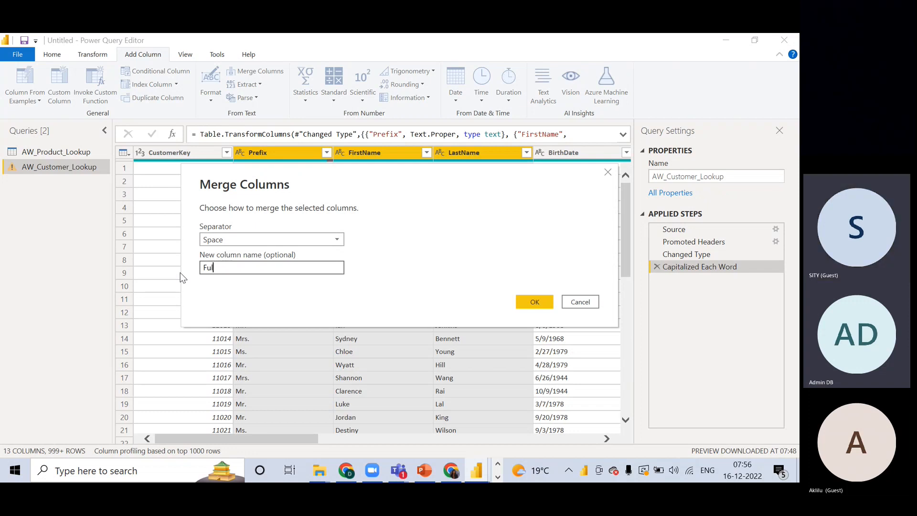
pyautogui.write('lName')
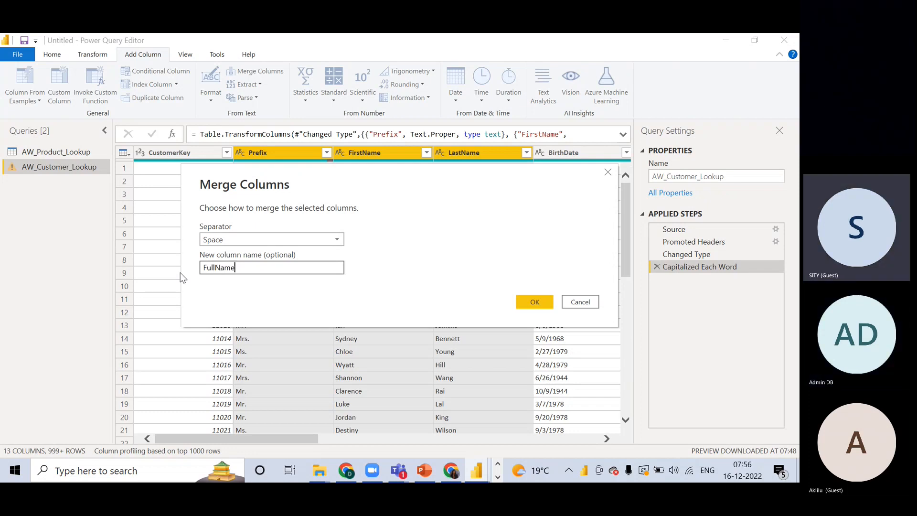
pyautogui.click(535, 302)
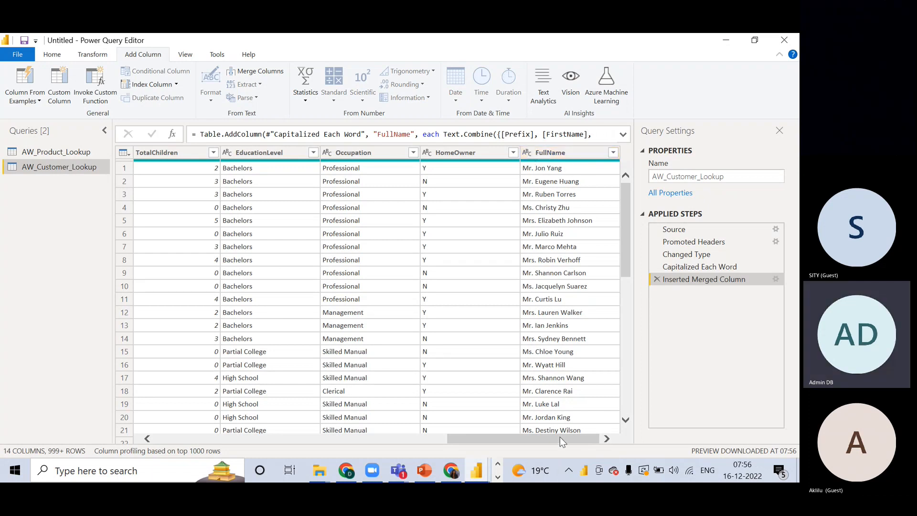
# Step: Look back at the original Prefix and FirstName columns used for the merged FullName column
pyautogui.moveTo(560, 437); pyautogui.dragTo(246, 455)
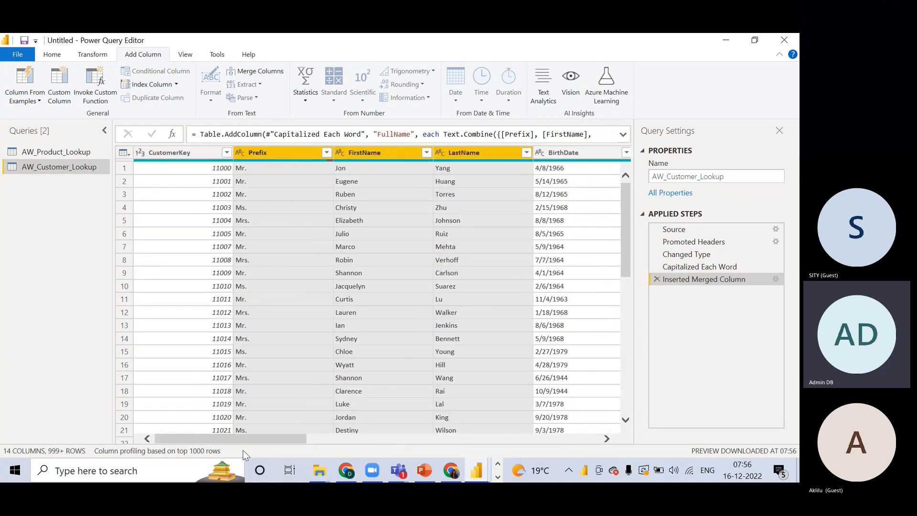
pyautogui.click(291, 153)
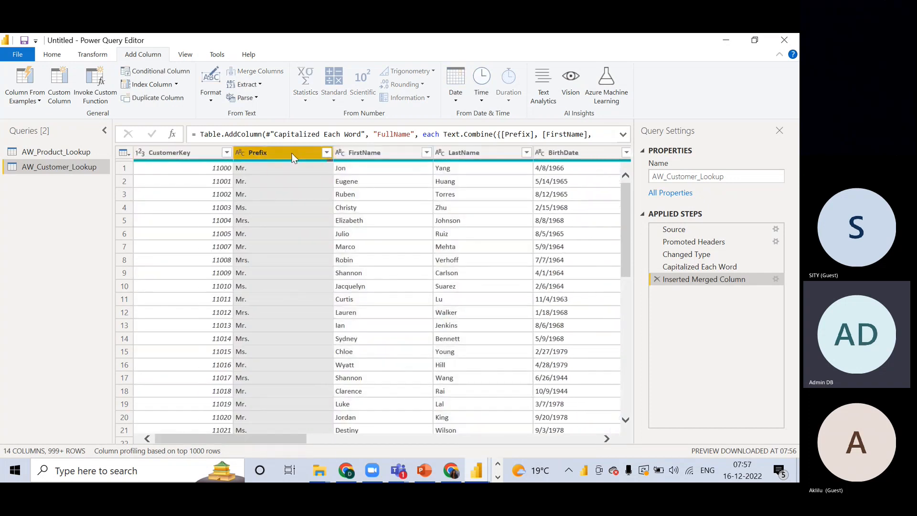
pyautogui.click(380, 152)
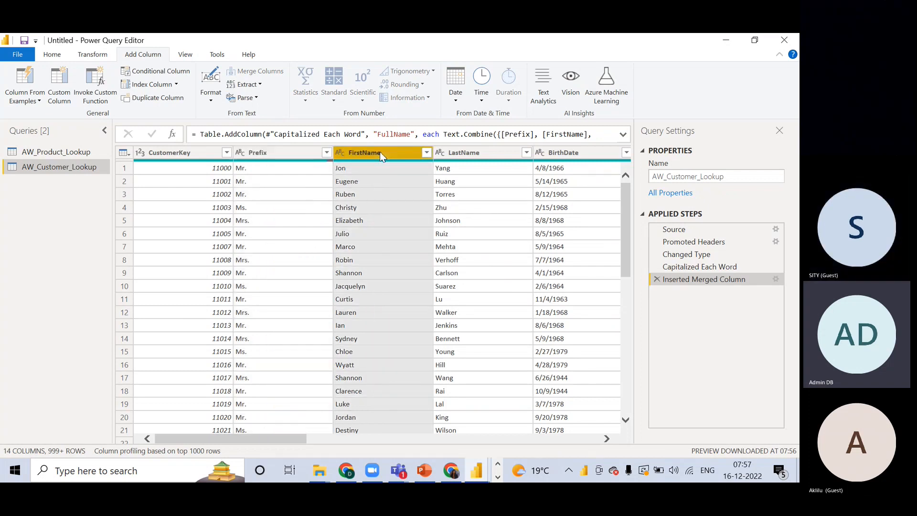
# Step: Select the EmailAddress column and view the Transform options available for it
pyautogui.click(607, 439)
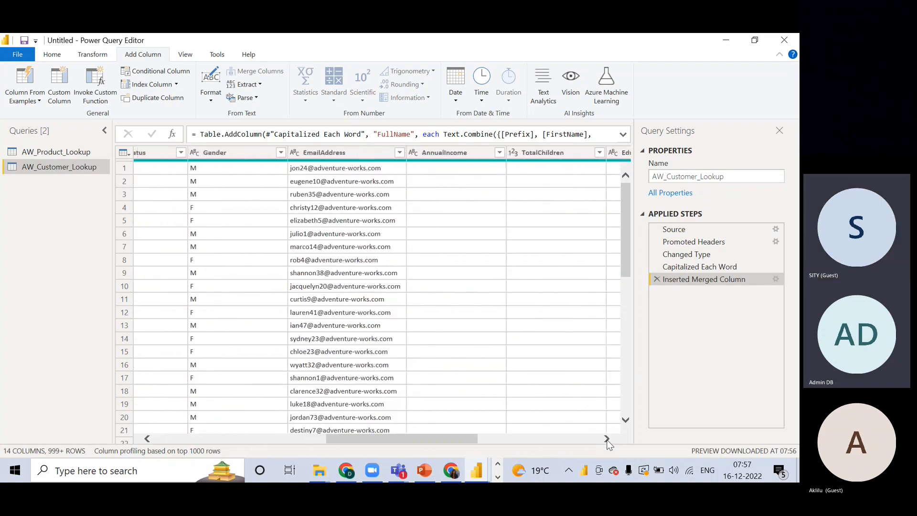
pyautogui.click(347, 155)
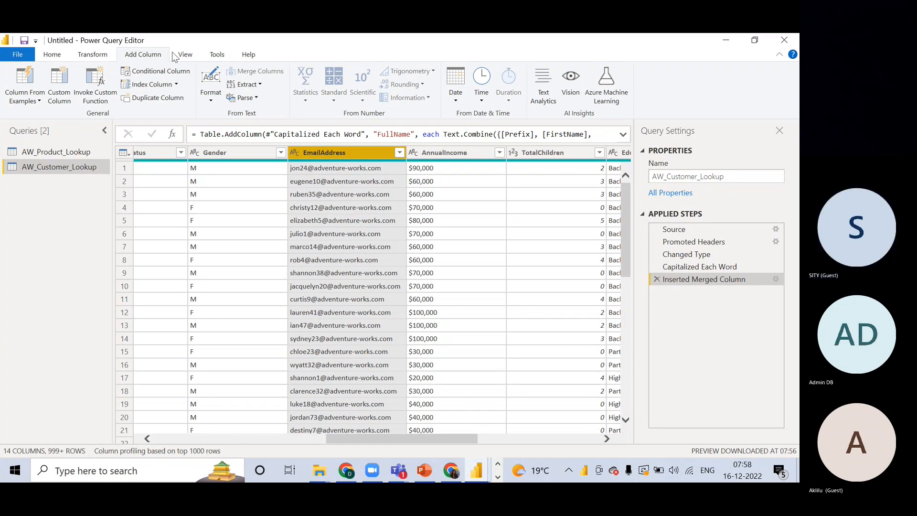
pyautogui.rightClick(351, 154)
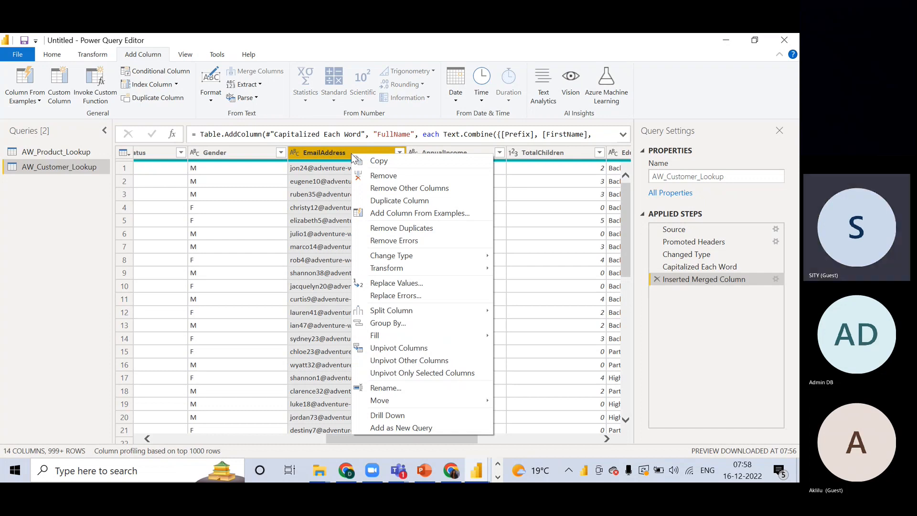
pyautogui.moveTo(478, 266)
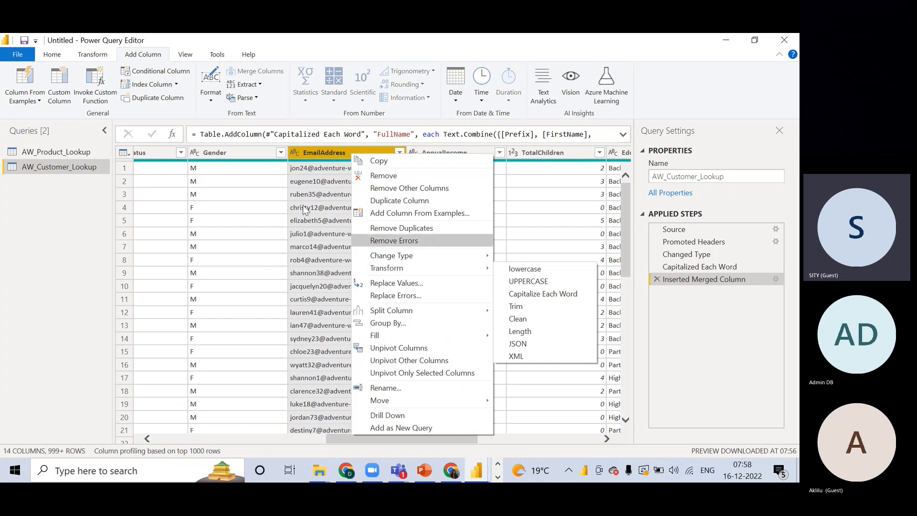
pyautogui.press('Escape')
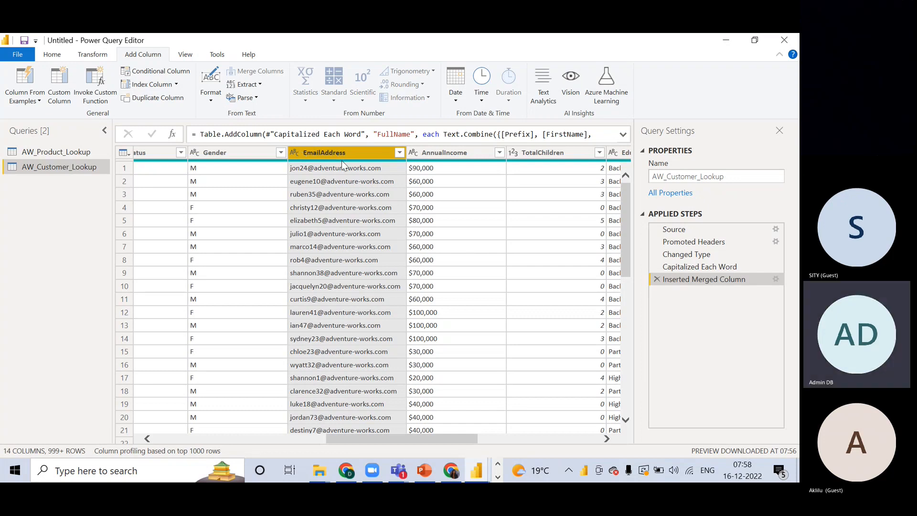
pyautogui.moveTo(344, 165)
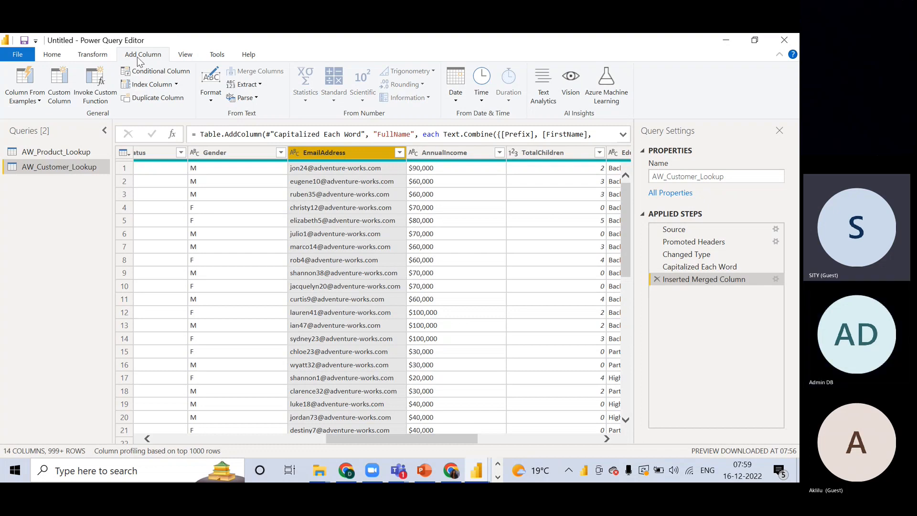
# Step: Split the EmailAddress column by the custom delimiter @ at the right-most delimiter
pyautogui.rightClick(315, 154)
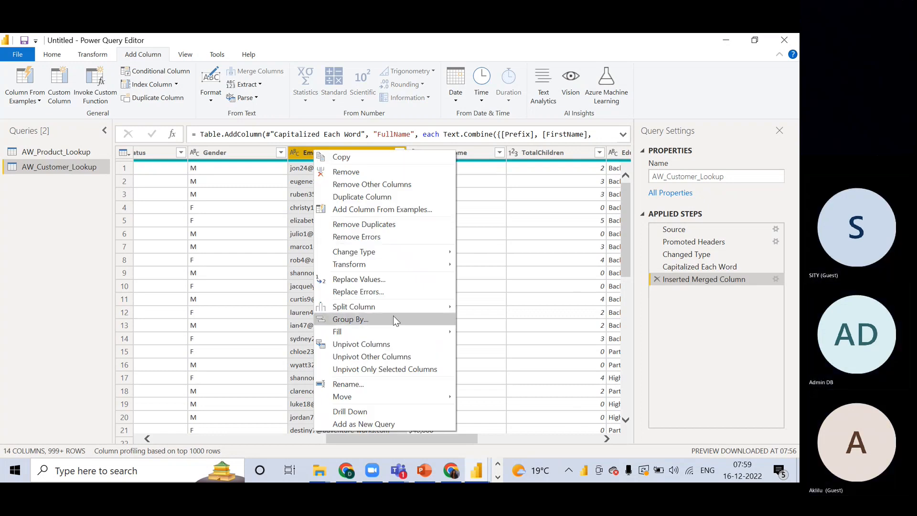
pyautogui.moveTo(405, 312)
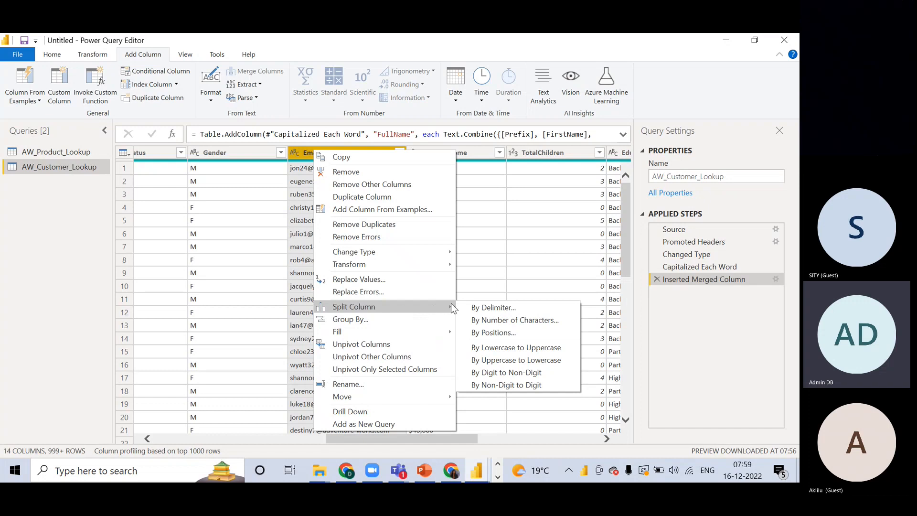
pyautogui.click(482, 310)
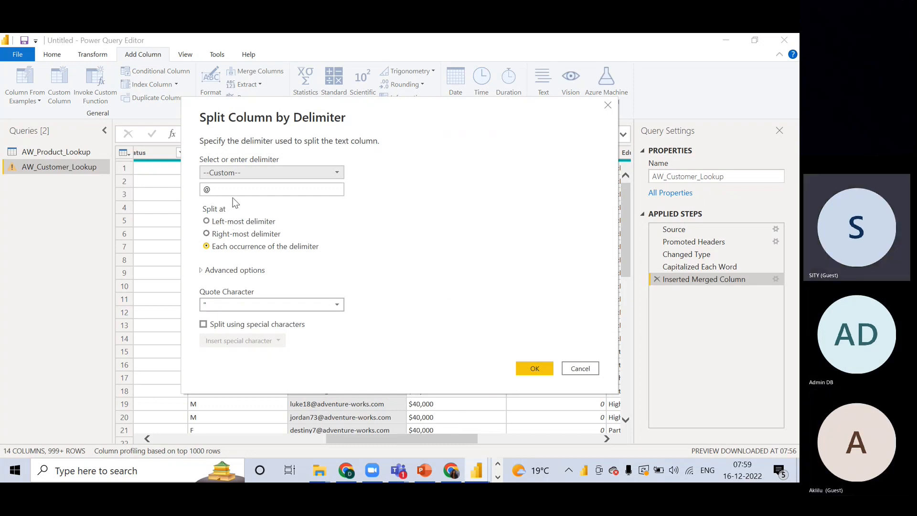
pyautogui.click(337, 175)
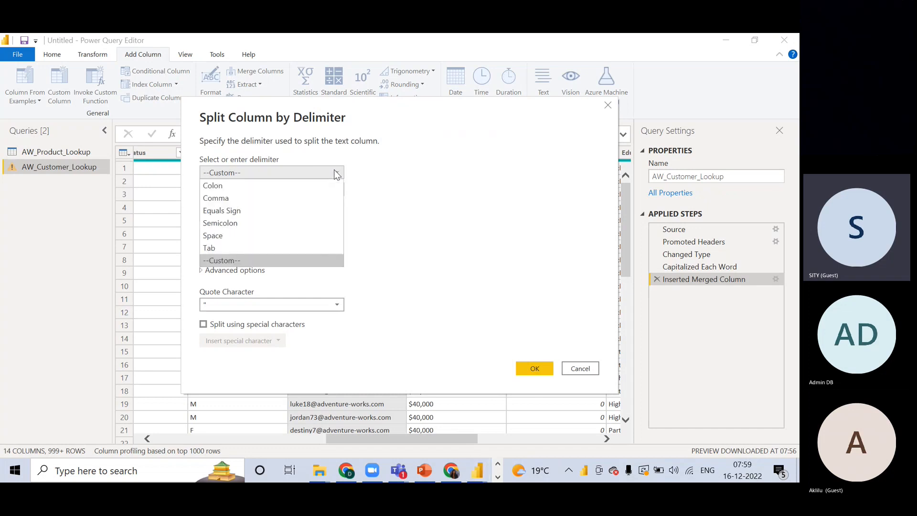
pyautogui.click(337, 174)
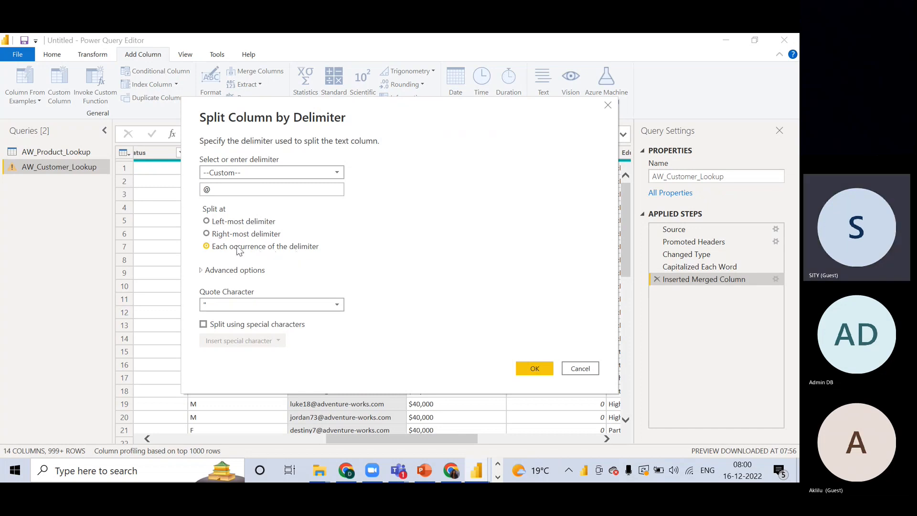
pyautogui.click(207, 234)
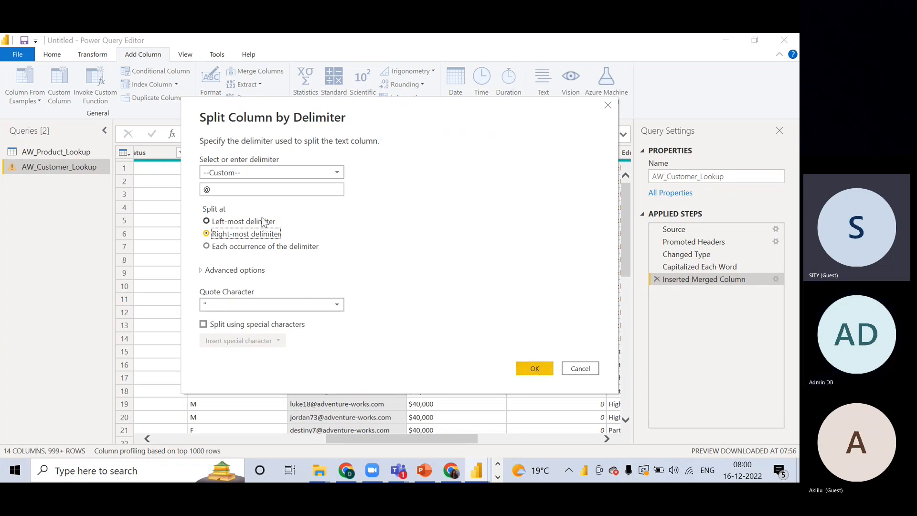
pyautogui.click(339, 174)
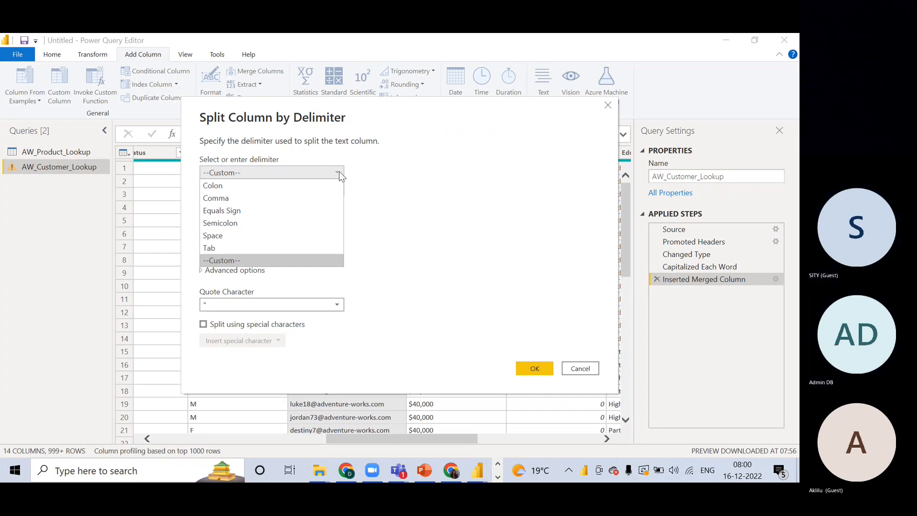
pyautogui.click(385, 176)
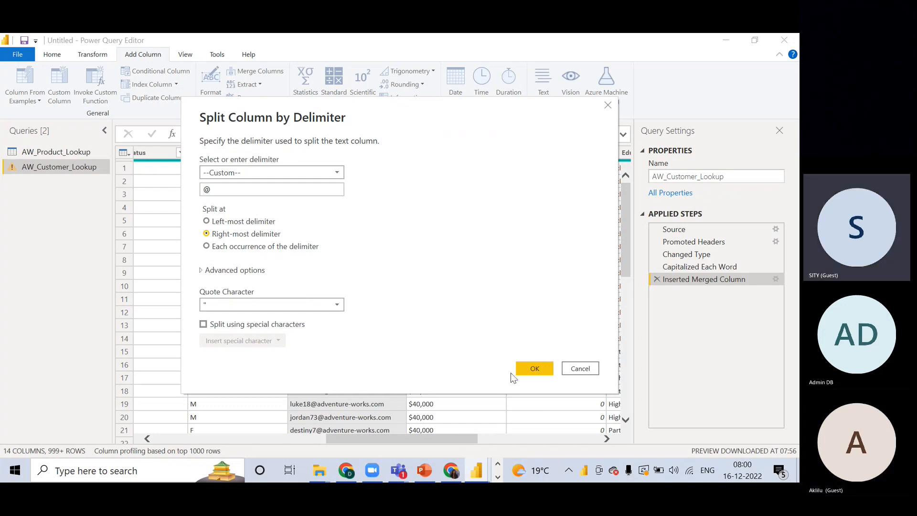
pyautogui.click(531, 369)
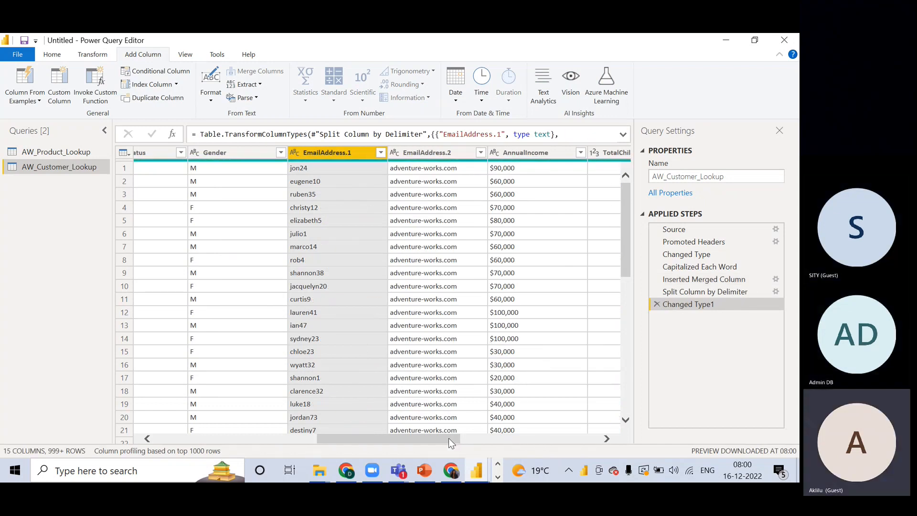
# Step: Delete the Changed Type1 and Split Column by Delimiter steps from the AW_Customer_Lookup query
pyautogui.moveTo(448, 437); pyautogui.dragTo(439, 443)
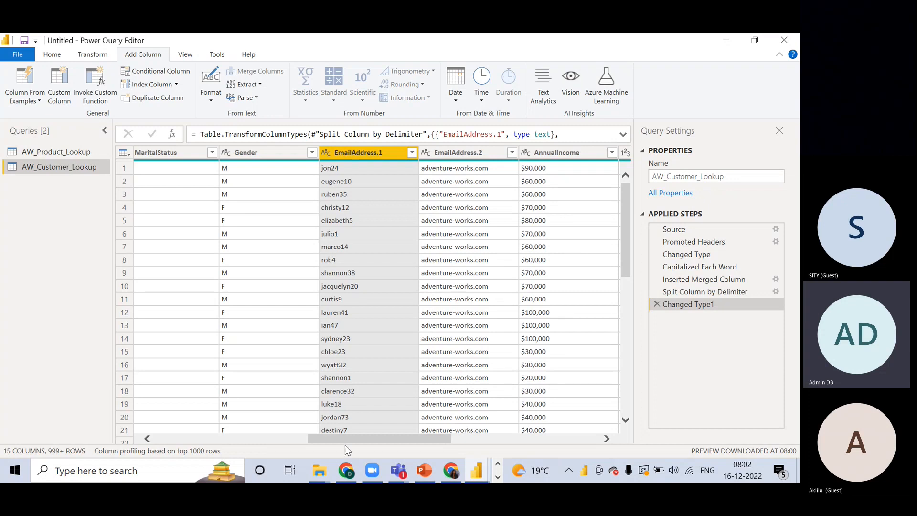
pyautogui.moveTo(349, 439); pyautogui.dragTo(136, 461)
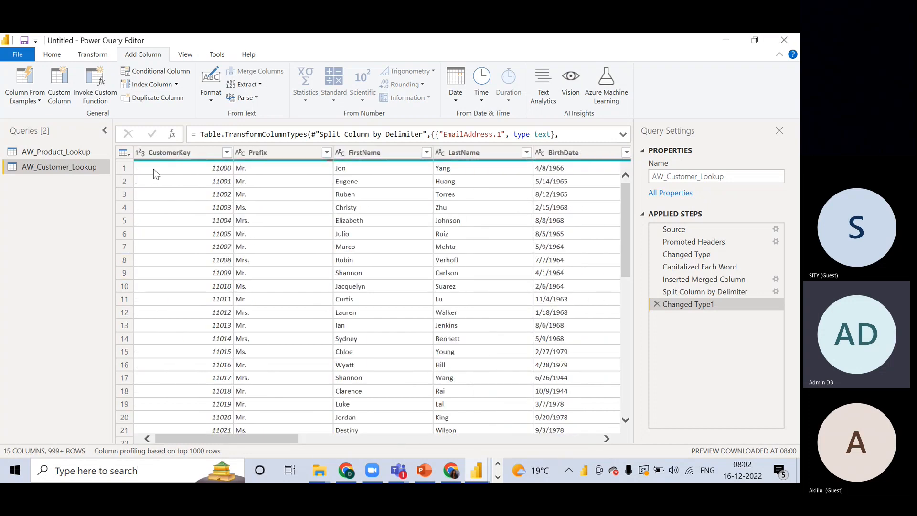
pyautogui.moveTo(256, 440); pyautogui.dragTo(433, 433)
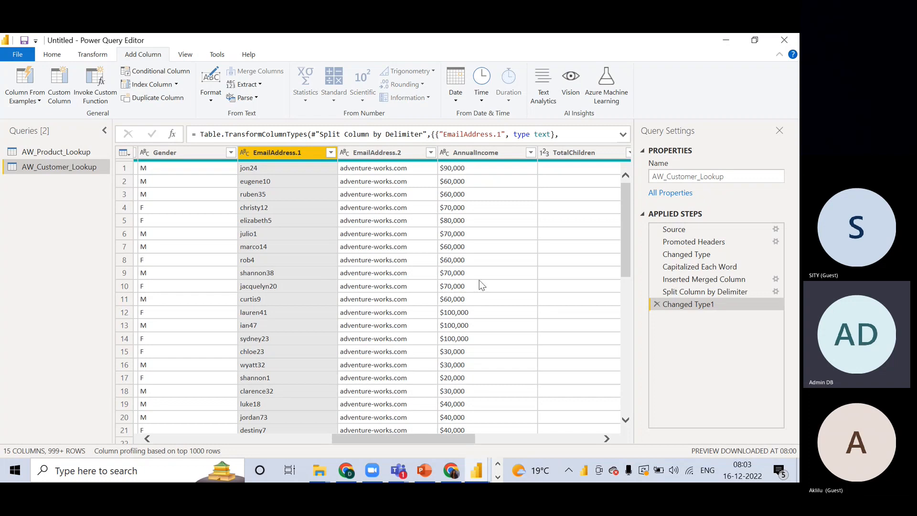
pyautogui.click(656, 305)
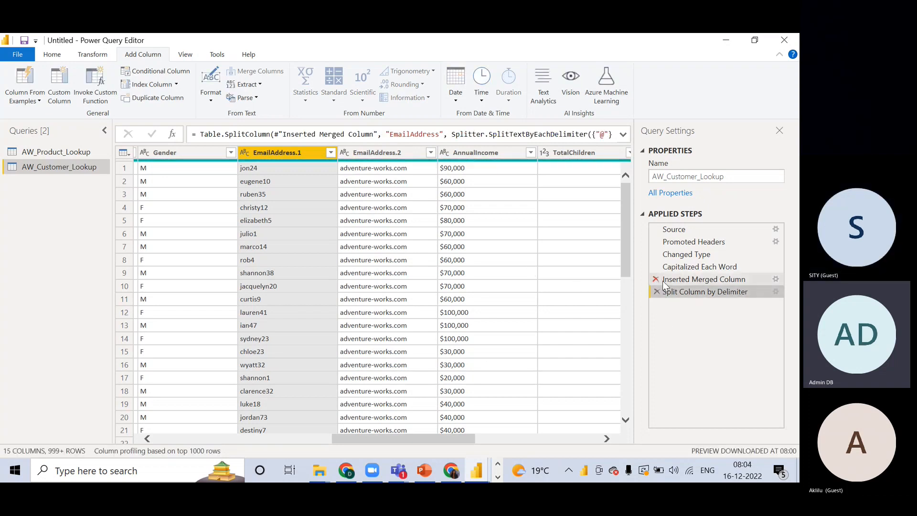
pyautogui.click(655, 292)
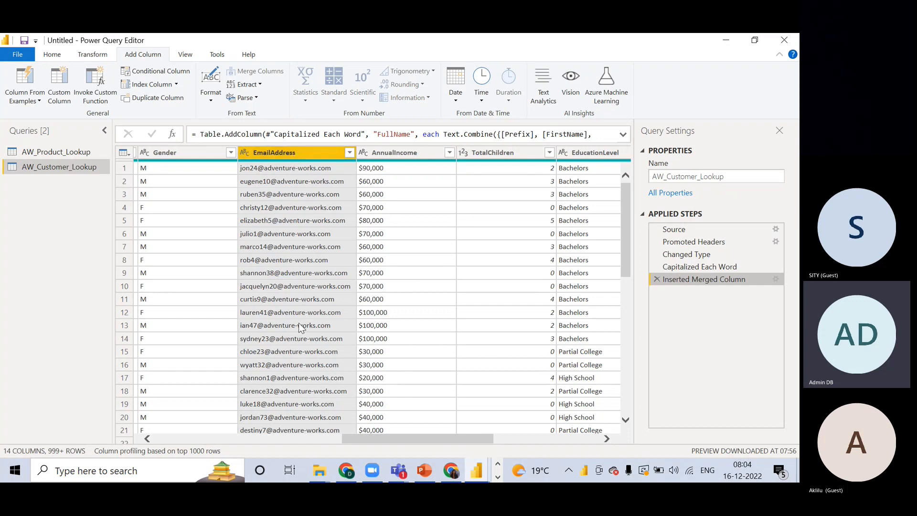
# Step: Duplicate the EmailAddress column in the AW_Customer_Lookup table
pyautogui.rightClick(323, 156)
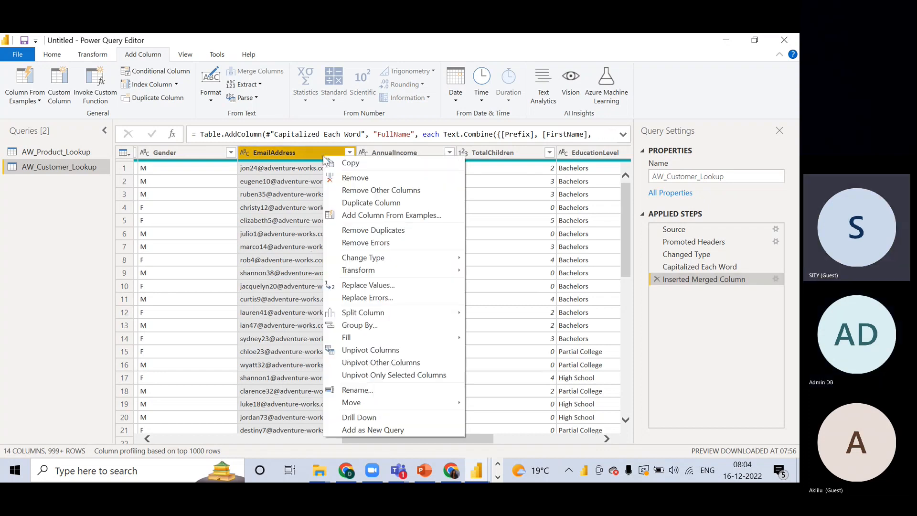
pyautogui.click(361, 202)
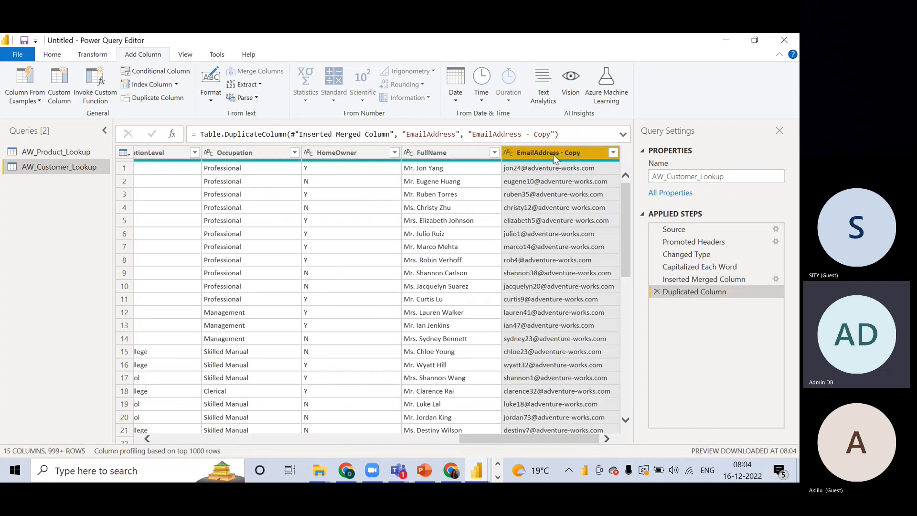
# Step: Set up a delimiter split of the EmailAddress - Copy column using Space at the right-most delimiter
pyautogui.rightClick(553, 154)
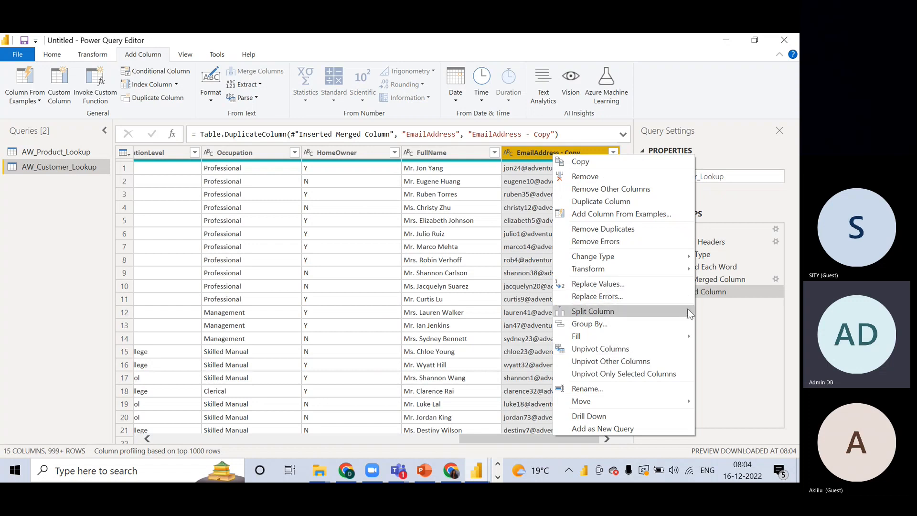
pyautogui.moveTo(690, 313)
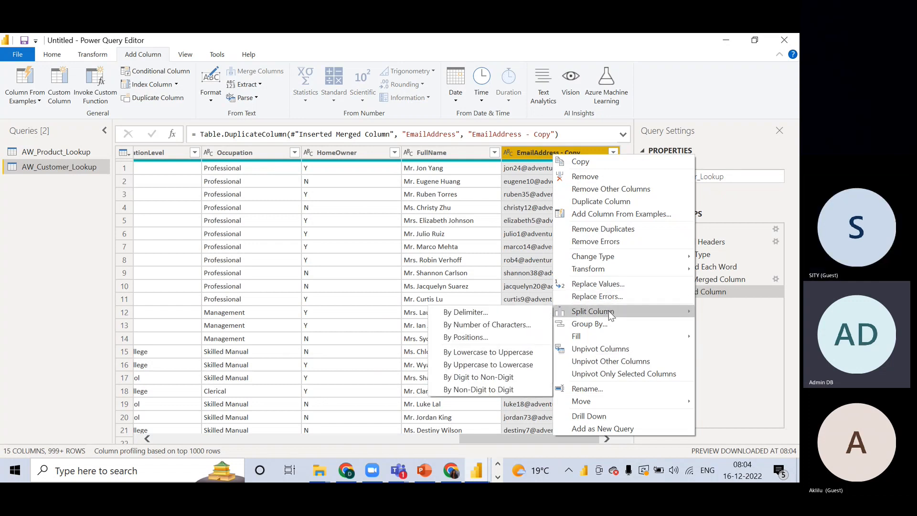
pyautogui.click(528, 313)
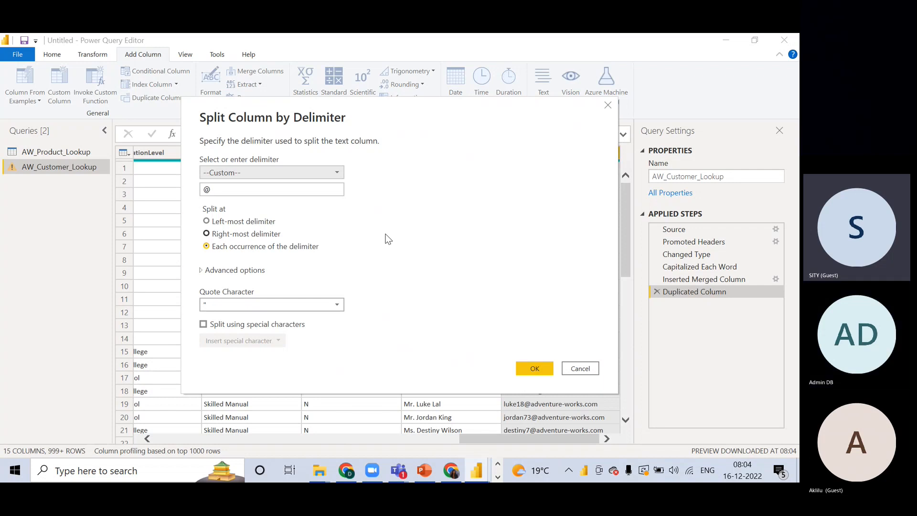
pyautogui.click(329, 172)
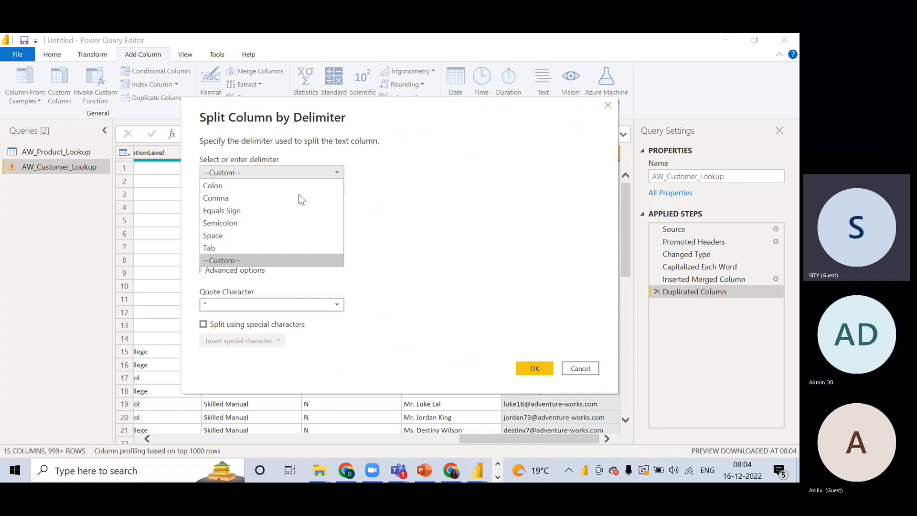
pyautogui.click(245, 234)
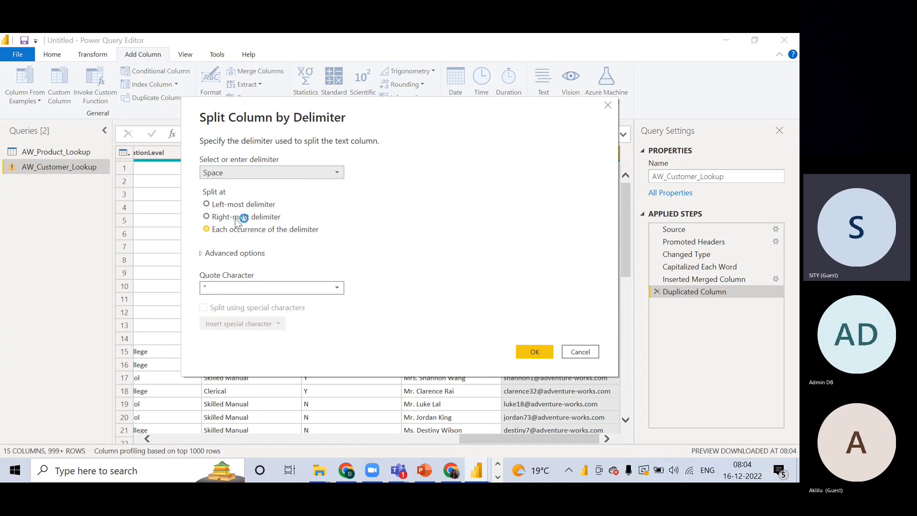
pyautogui.click(207, 218)
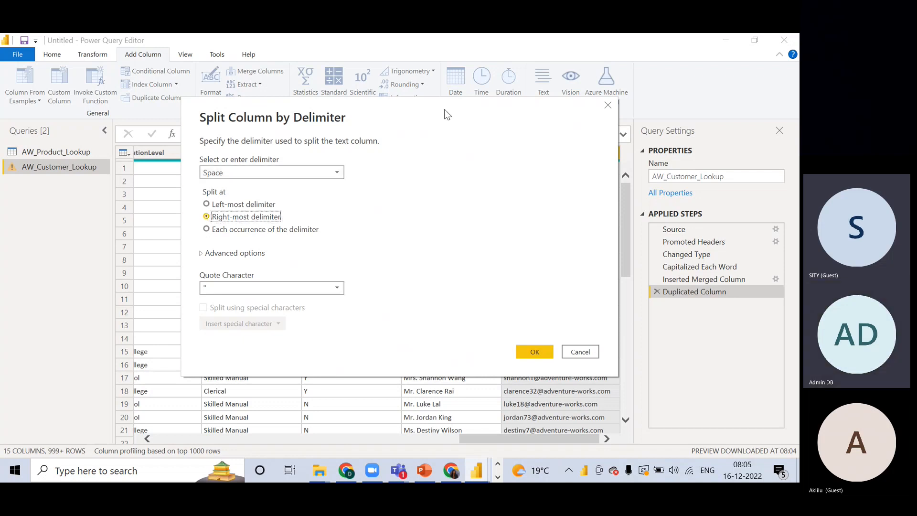
# Step: Change the split settings to a custom @ delimiter at the left-most delimiter, and cancel the split of EmailAddress - Copy
pyautogui.moveTo(434, 110); pyautogui.dragTo(279, 117)
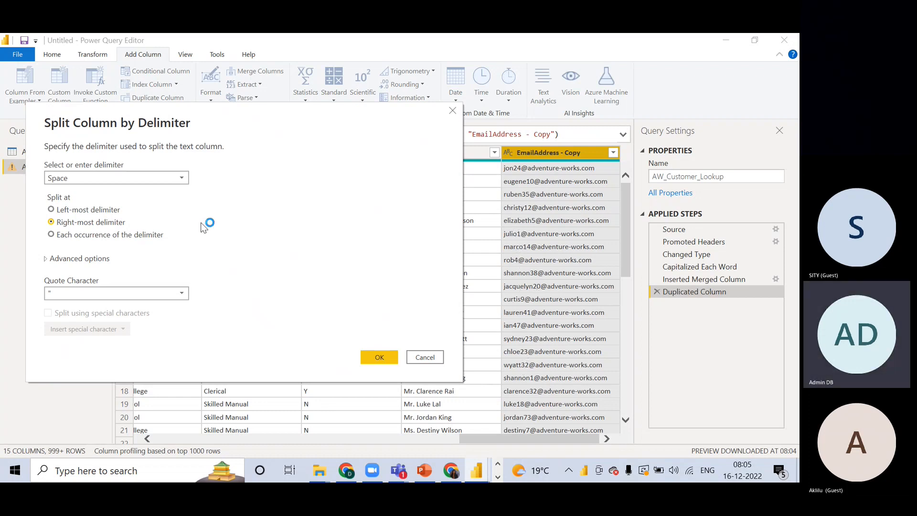
pyautogui.click(160, 180)
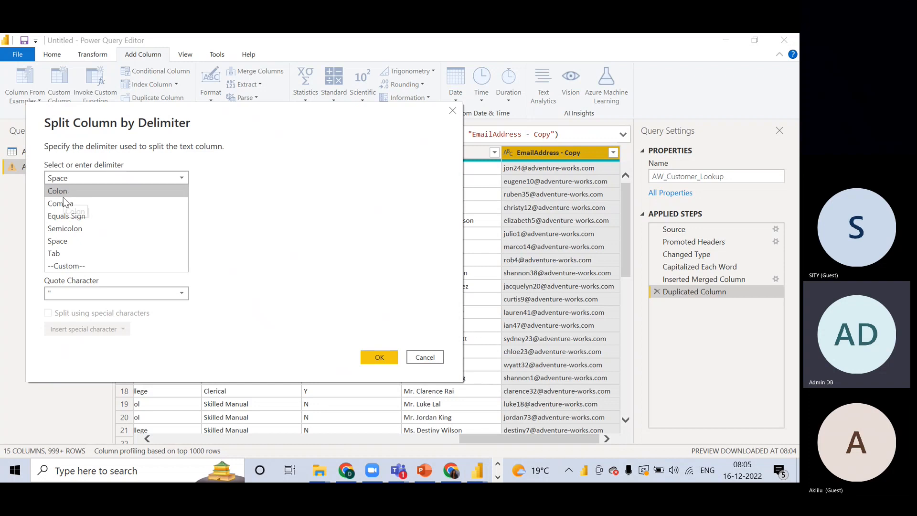
pyautogui.click(62, 267)
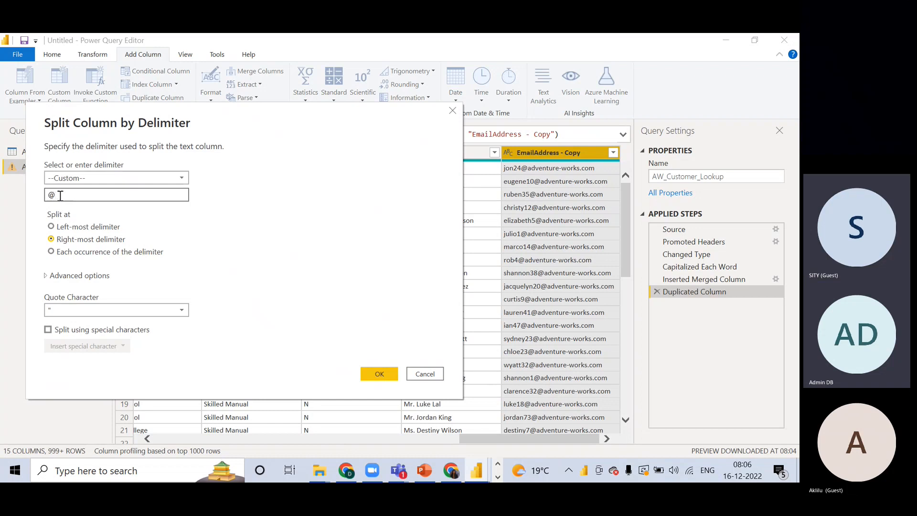
pyautogui.press('Tab')
pyautogui.press('Up')
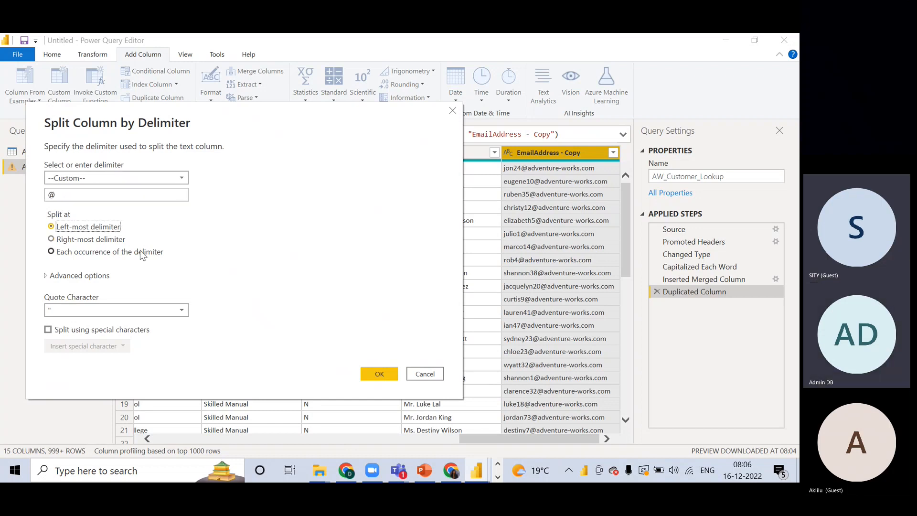
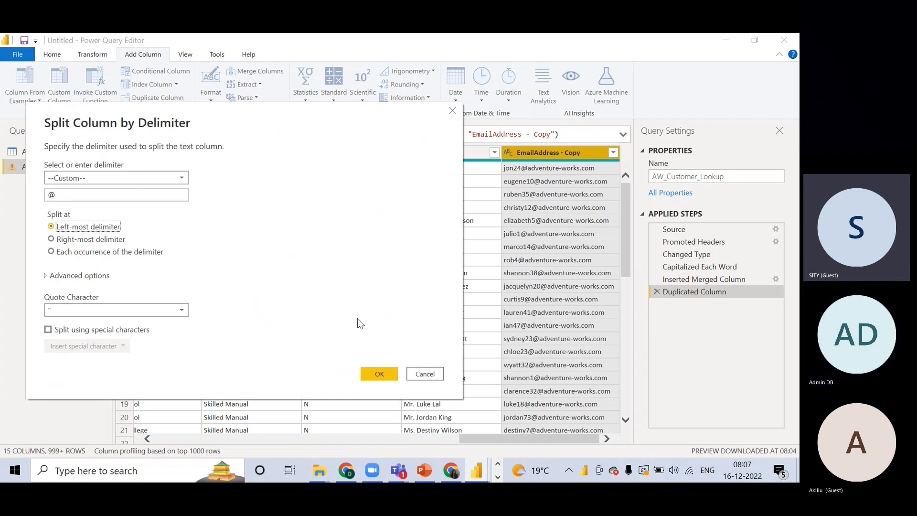
pyautogui.click(426, 377)
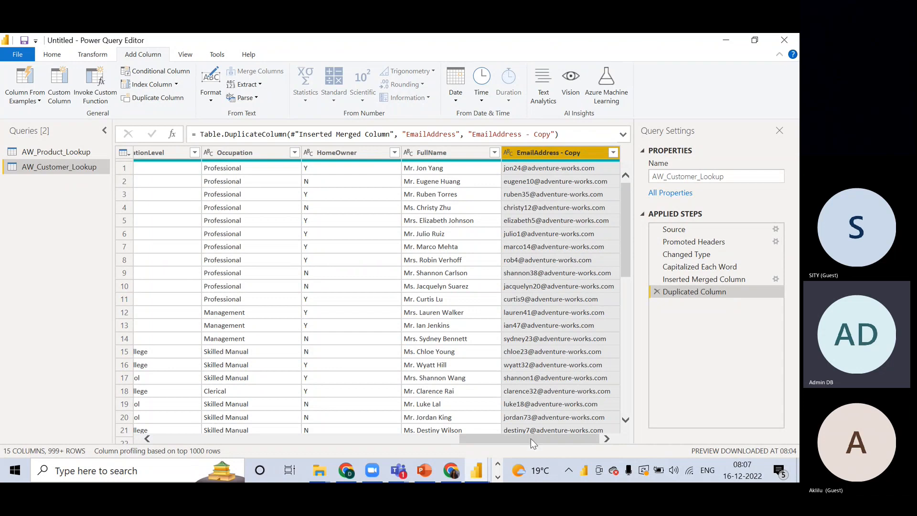
pyautogui.moveTo(531, 438); pyautogui.dragTo(385, 431)
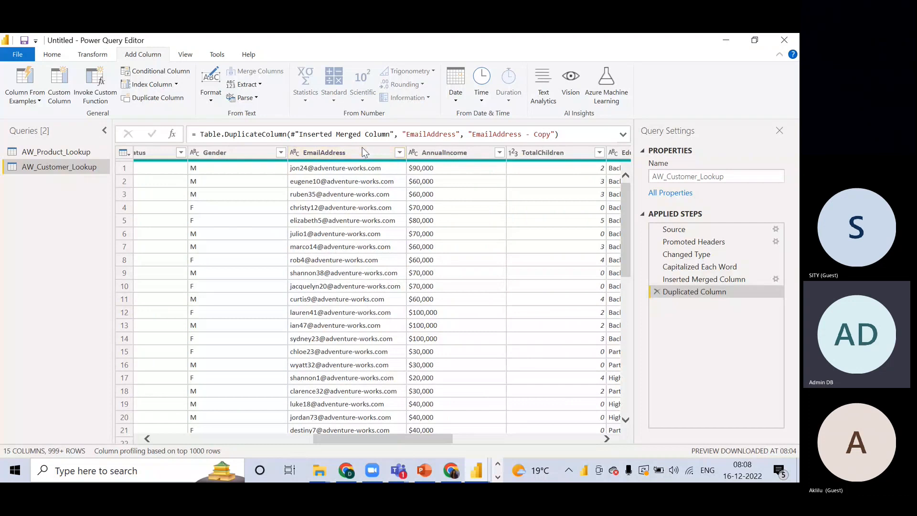
# Step: Delete the Duplicated Column step from the AW_Customer_Lookup query
pyautogui.moveTo(382, 439); pyautogui.dragTo(528, 438)
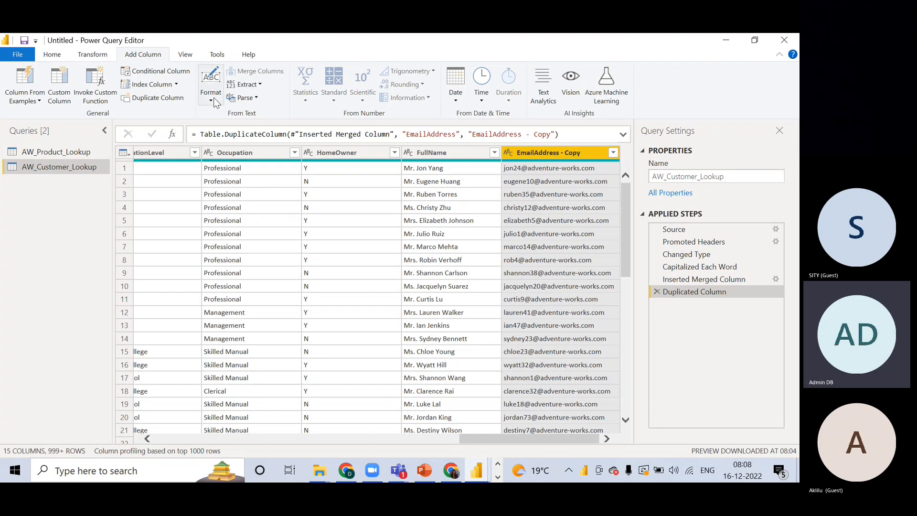
pyautogui.click(657, 292)
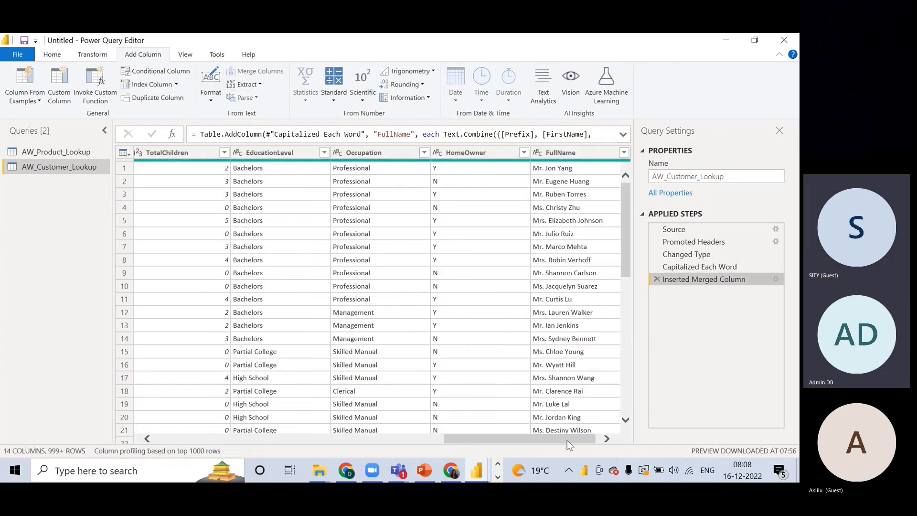
# Step: Add a column extracting the text before the @ delimiter from the EmailAddress column
pyautogui.moveTo(566, 440); pyautogui.dragTo(438, 447)
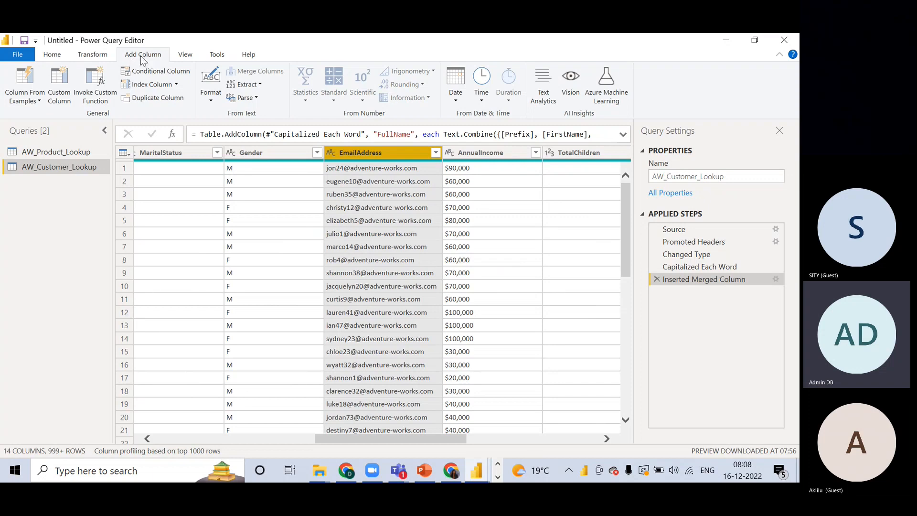
pyautogui.click(254, 86)
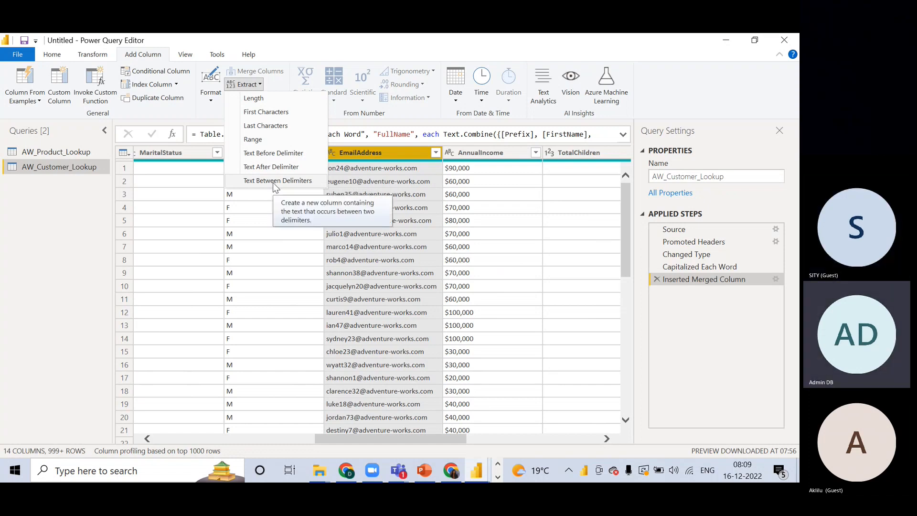
pyautogui.click(270, 153)
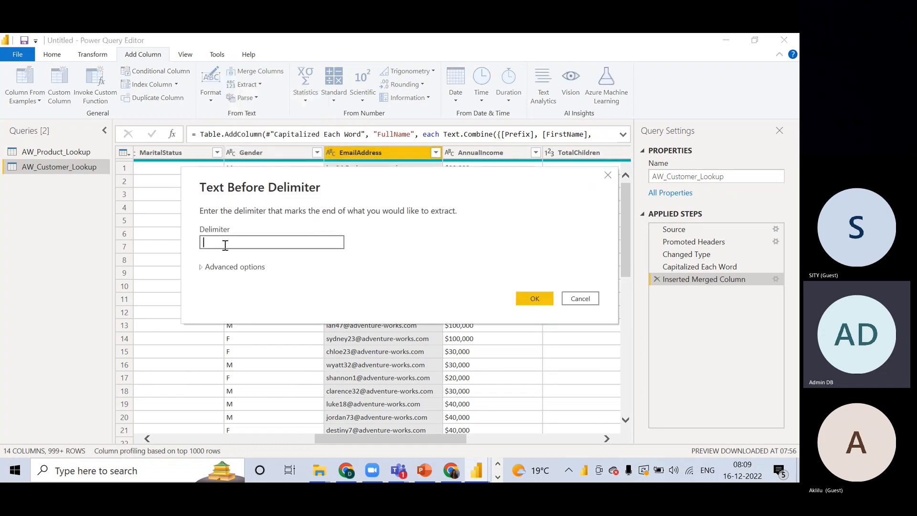
pyautogui.write('@')
pyautogui.click(201, 267)
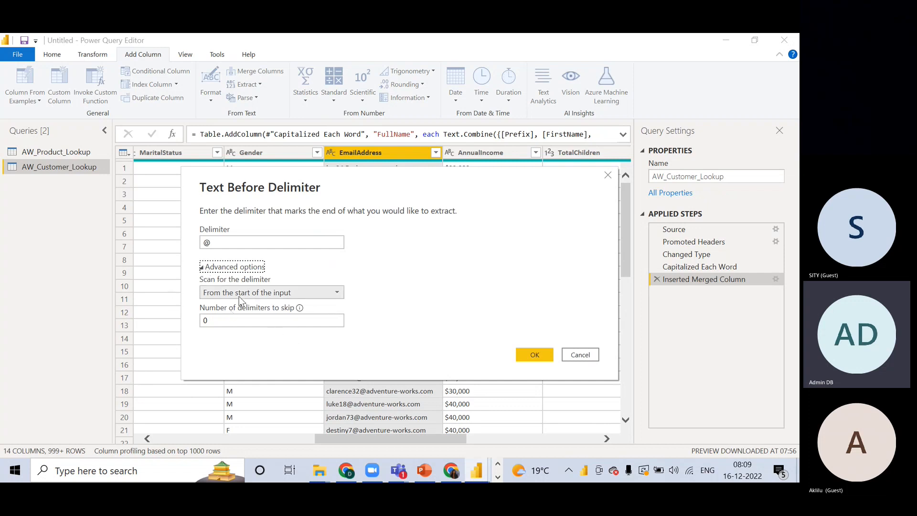
pyautogui.click(201, 268)
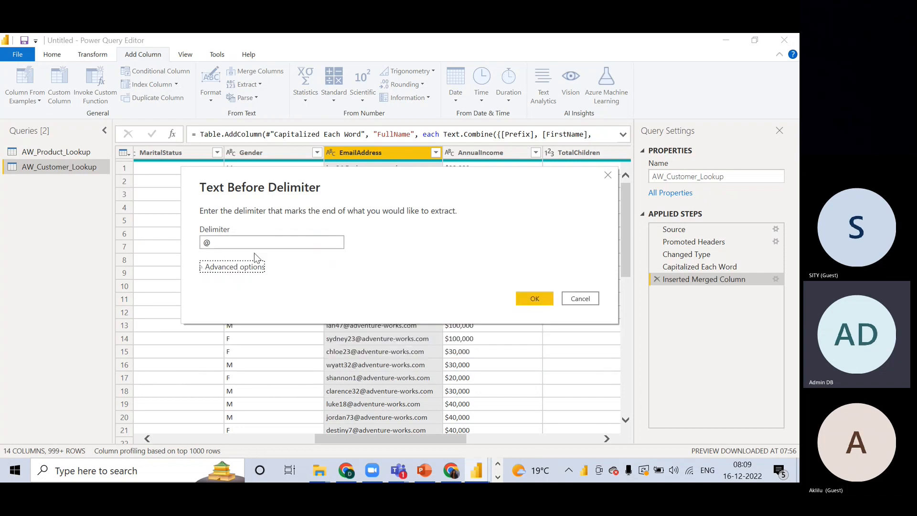
pyautogui.click(540, 296)
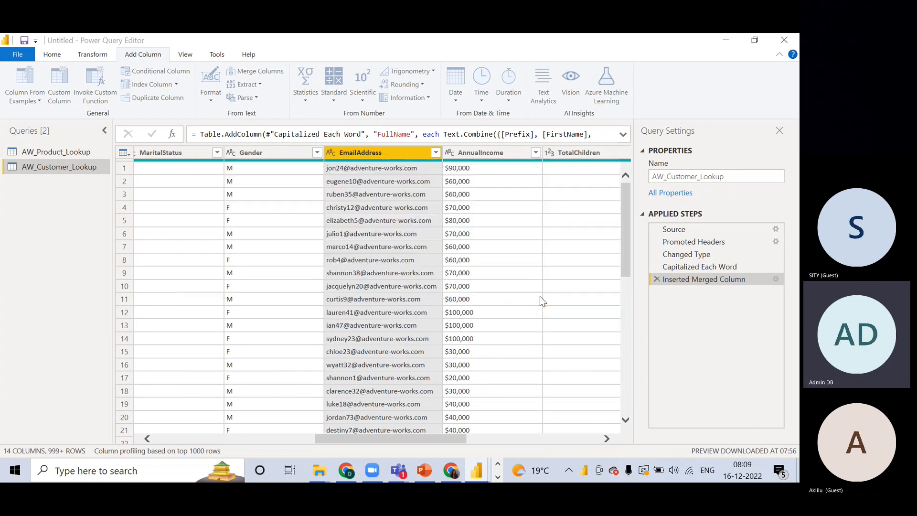
# Step: Rename the Text Before Delimiter column to UserName
pyautogui.click(597, 438)
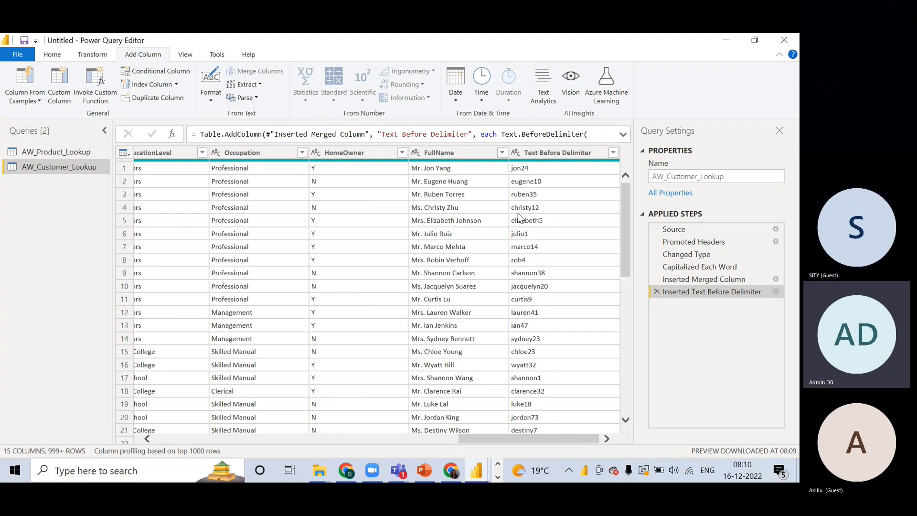
pyautogui.click(573, 153)
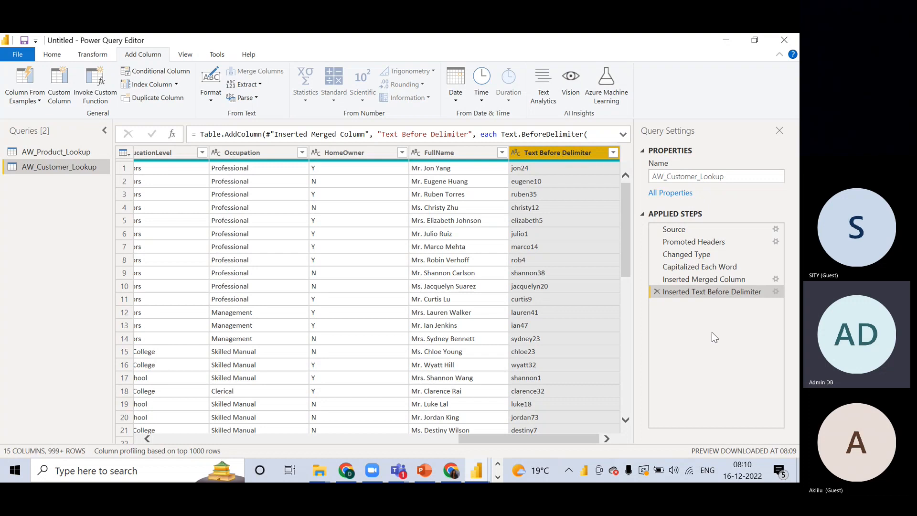
pyautogui.doubleClick(565, 152)
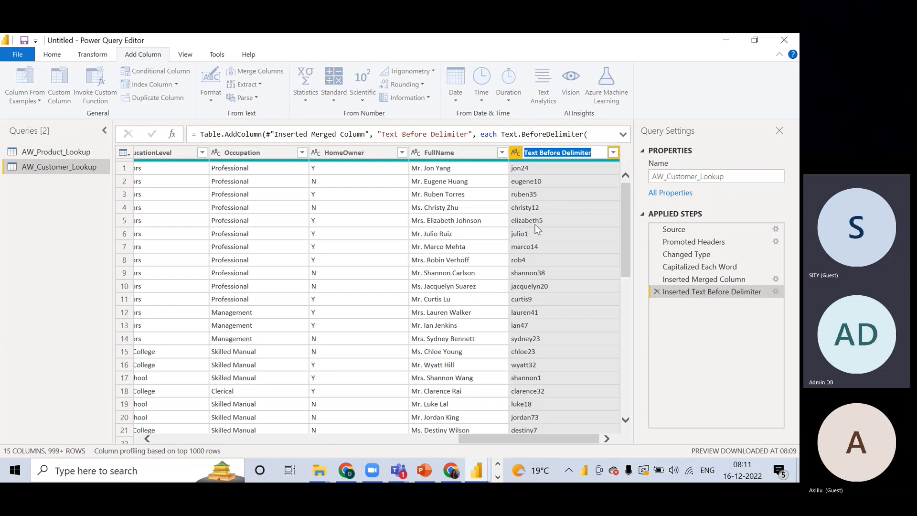
pyautogui.write('U')
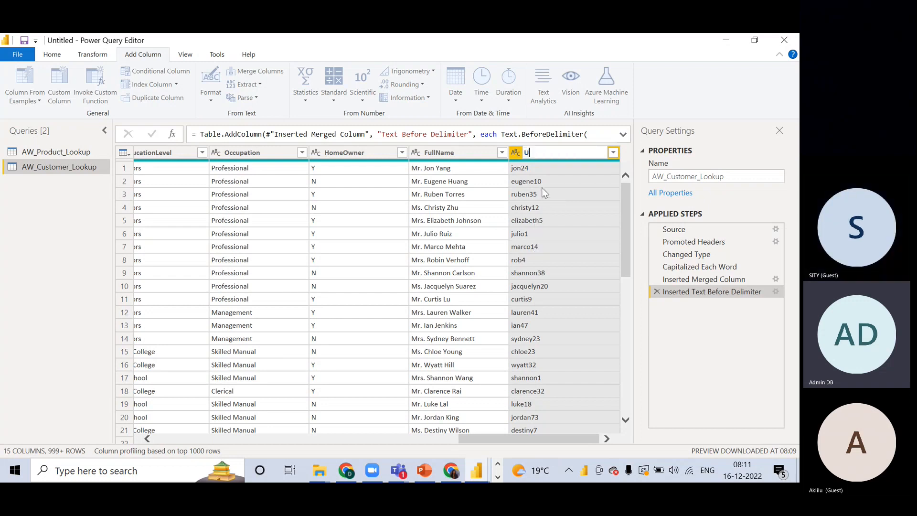
pyautogui.write('serName')
pyautogui.press('Return')
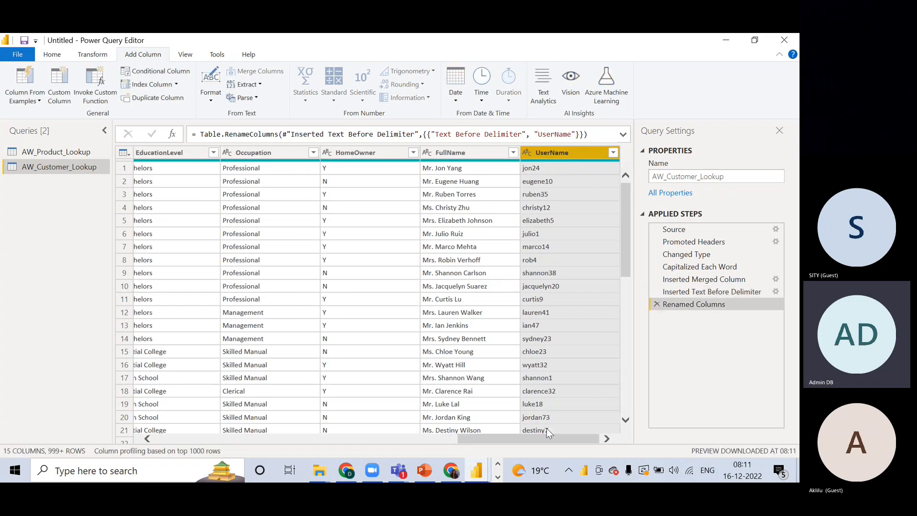
# Step: Add a column extracting the text between the delimiters @ and .com from the EmailAddress column
pyautogui.moveTo(548, 437)
pyautogui.mouseDown()
pyautogui.moveTo(460, 450)
pyautogui.moveTo(205, 439)
pyautogui.moveTo(562, 443)
pyautogui.mouseUp()
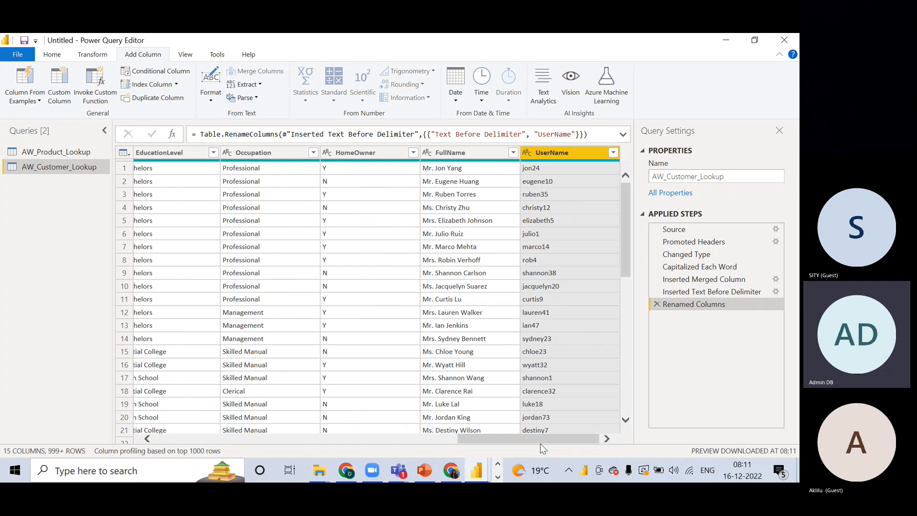
pyautogui.moveTo(541, 444); pyautogui.dragTo(575, 435)
pyautogui.moveTo(520, 436); pyautogui.dragTo(369, 443)
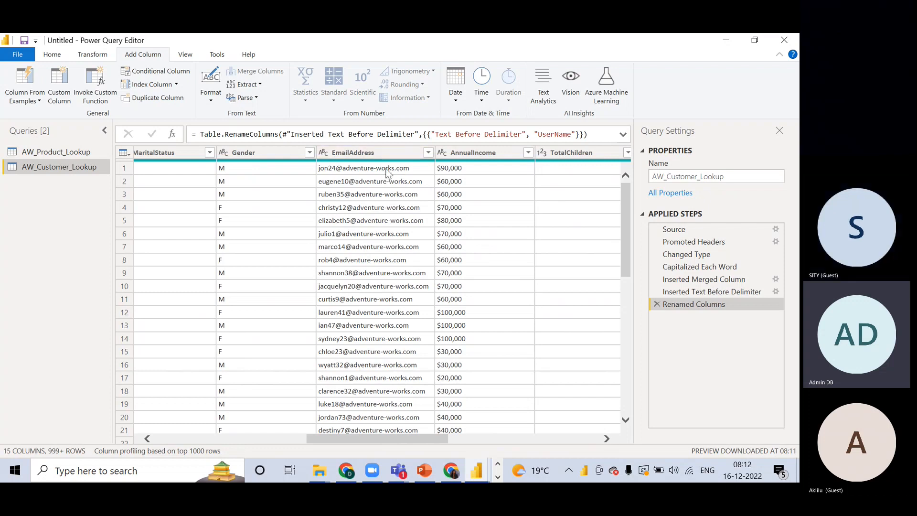
pyautogui.click(387, 154)
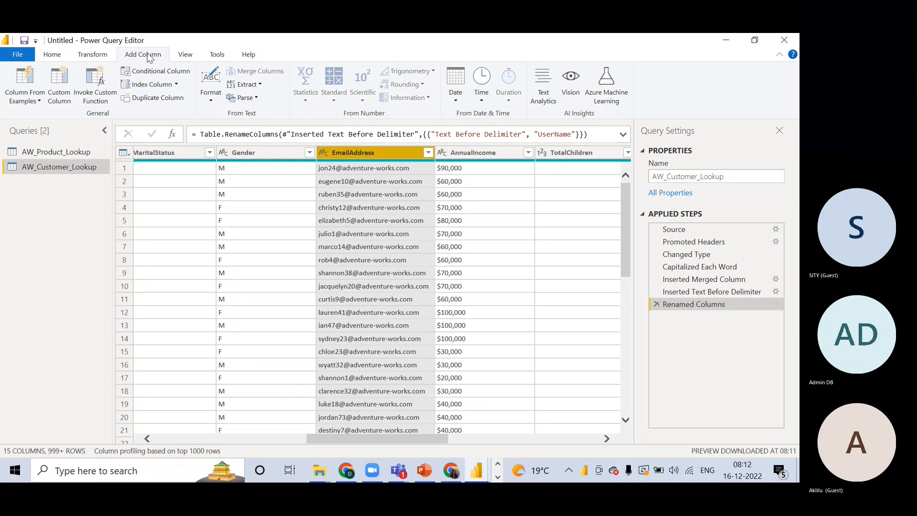
pyautogui.click(253, 86)
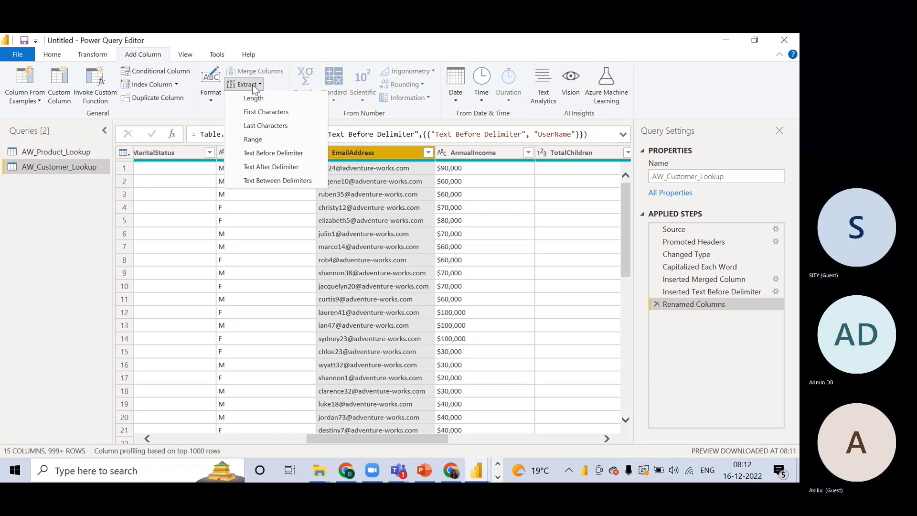
pyautogui.click(278, 181)
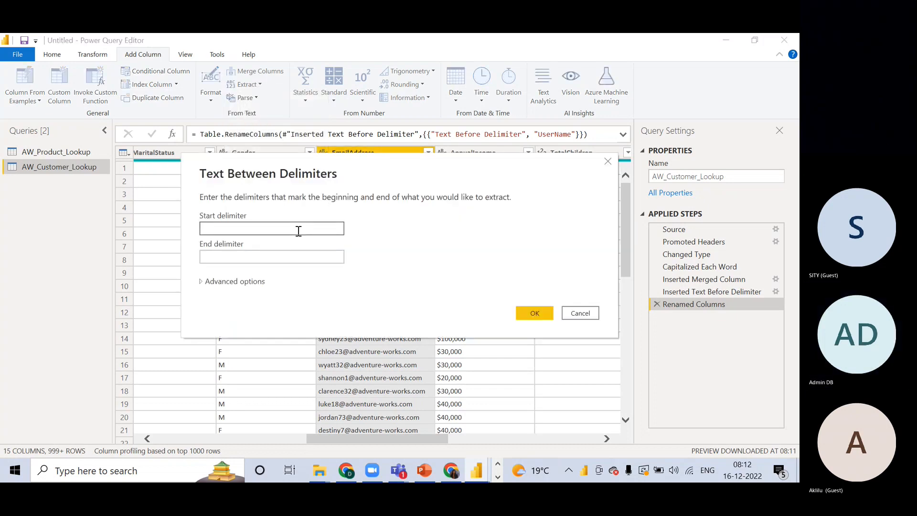
pyautogui.write('@')
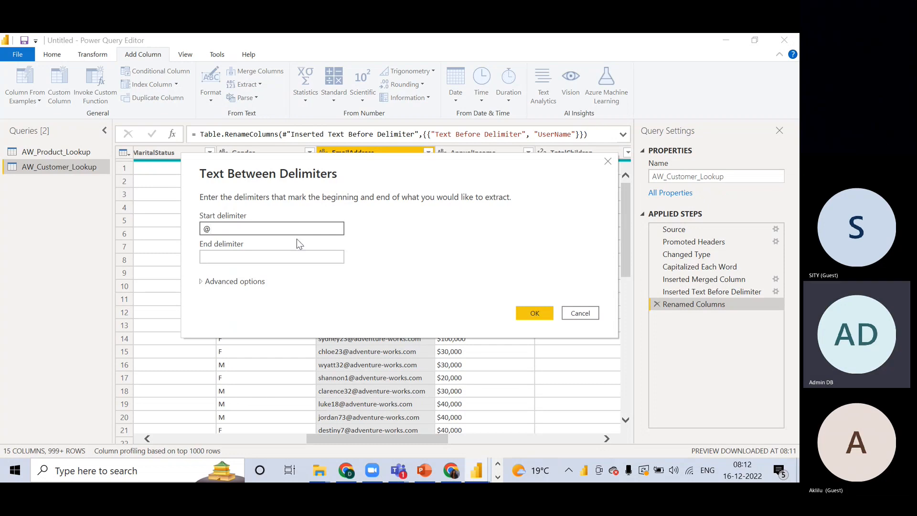
pyautogui.click(296, 257)
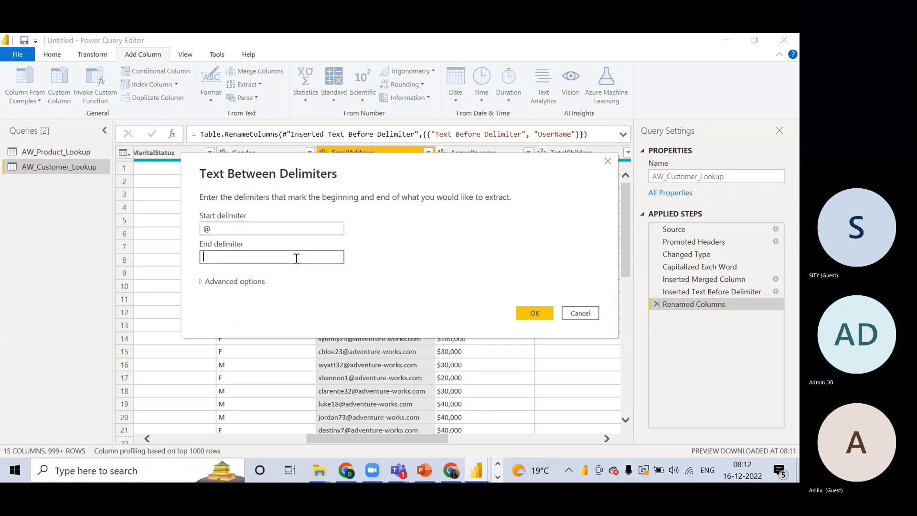
pyautogui.write('.com')
pyautogui.click(534, 313)
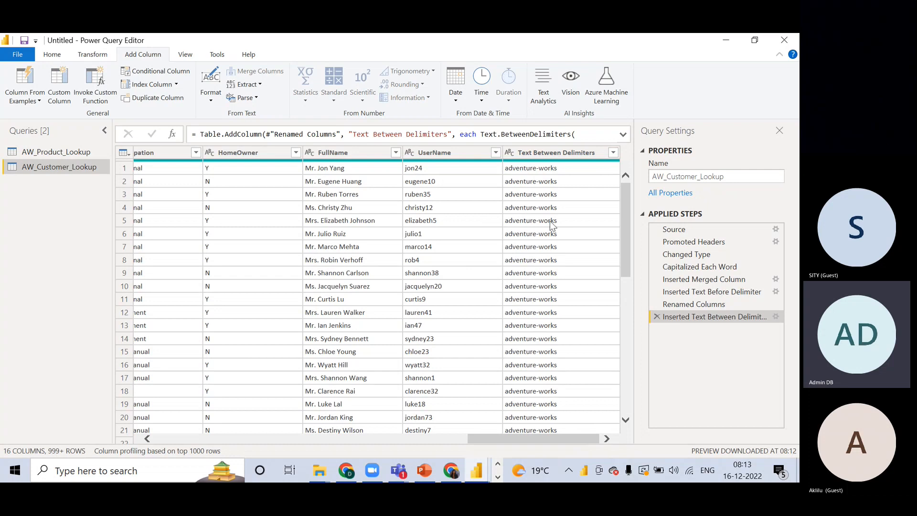
# Step: Rename the Text Between Delimiters column to DomainName
pyautogui.moveTo(517, 440); pyautogui.dragTo(349, 446)
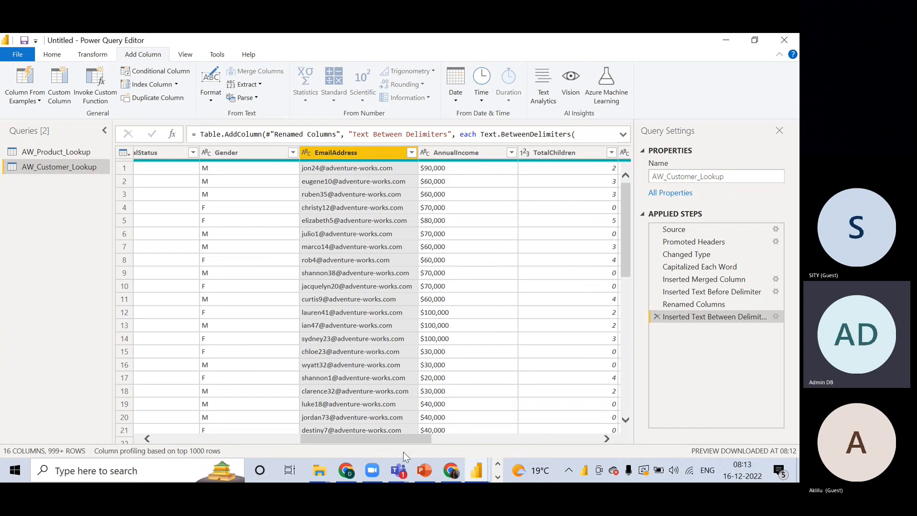
pyautogui.moveTo(403, 439); pyautogui.dragTo(571, 440)
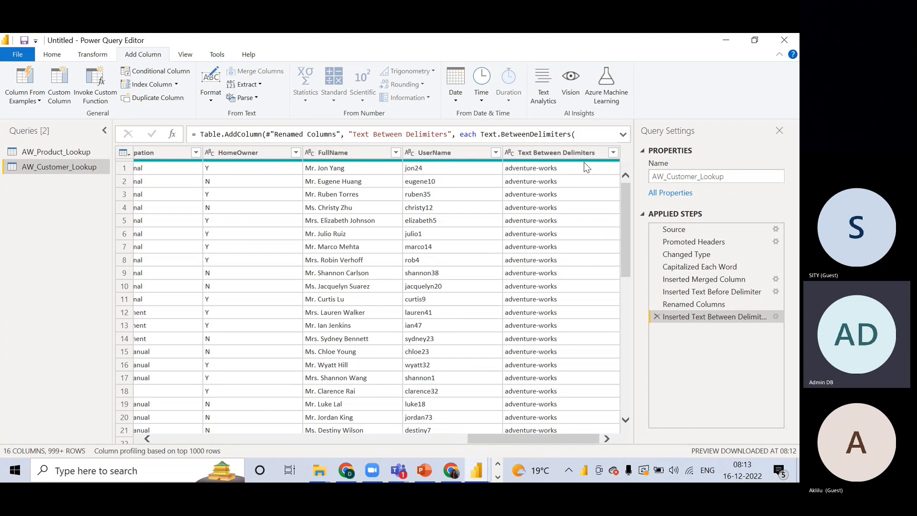
pyautogui.doubleClick(557, 153)
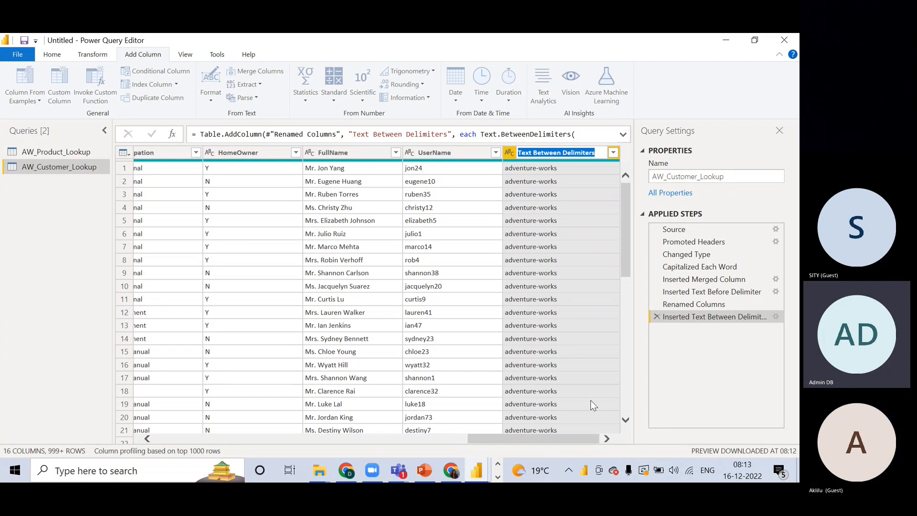
pyautogui.write('Dom')
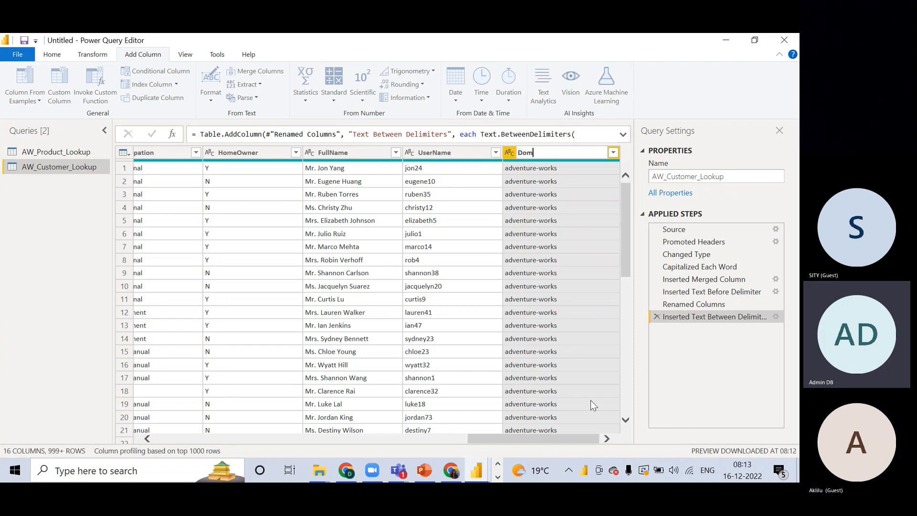
pyautogui.write('ainName')
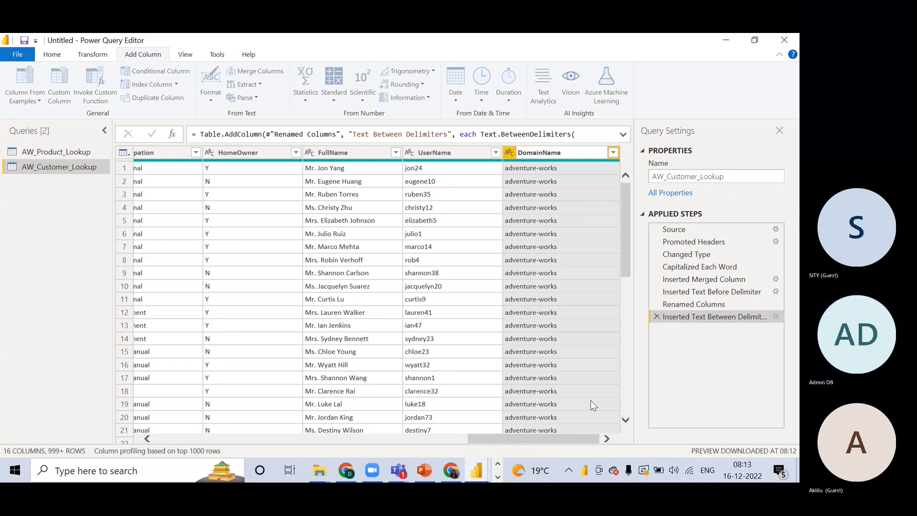
pyautogui.press('Return')
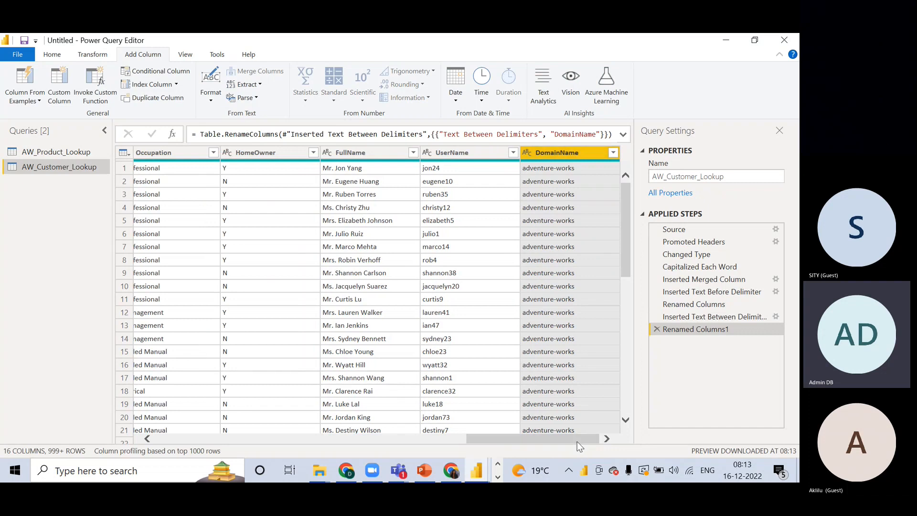
# Step: Close the query editor and apply the query changes to the data model
pyautogui.moveTo(558, 443); pyautogui.dragTo(418, 446)
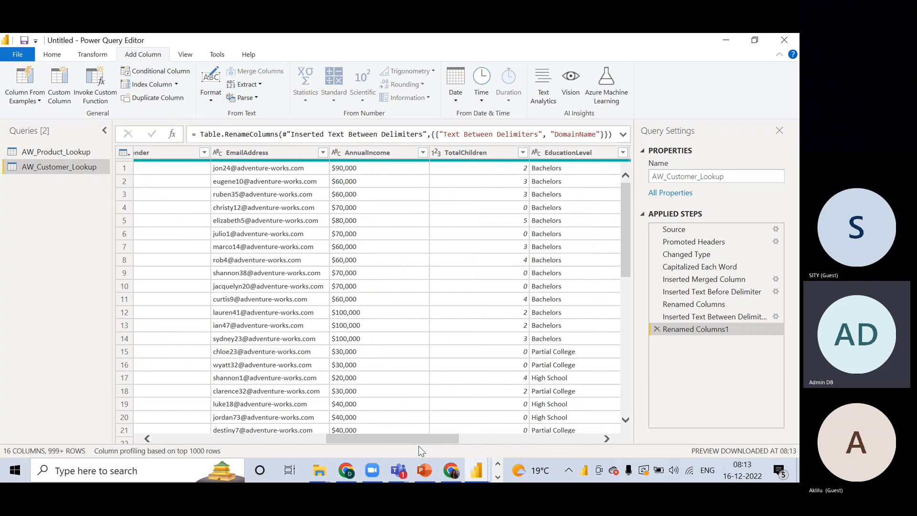
pyautogui.moveTo(413, 440); pyautogui.dragTo(577, 451)
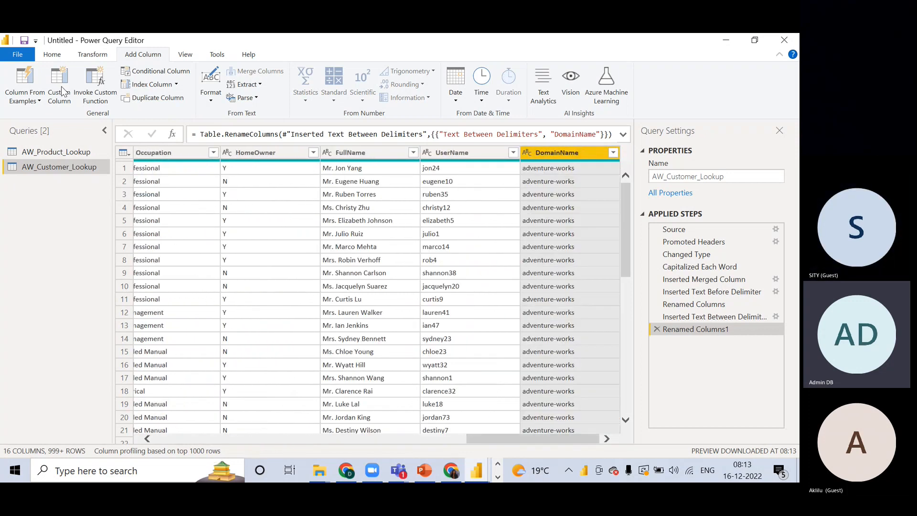
pyautogui.click(50, 55)
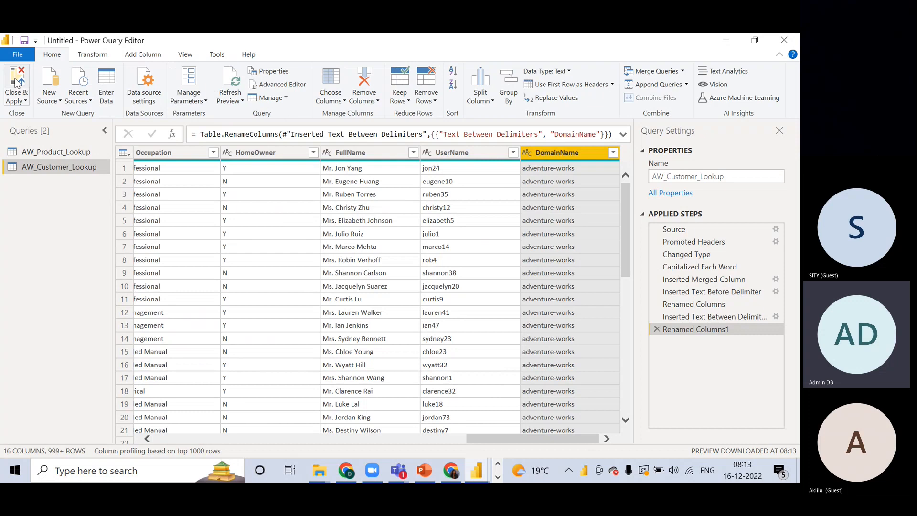
pyautogui.click(17, 82)
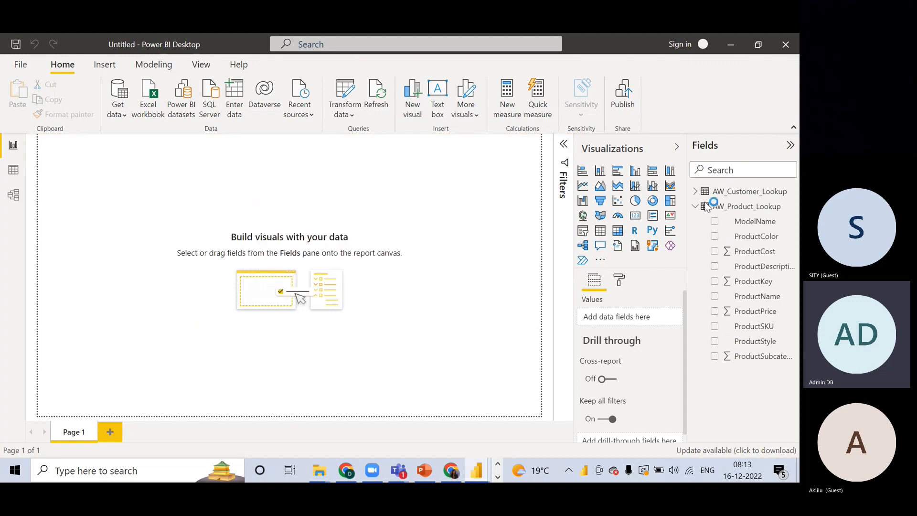
# Step: Review the fields of the AW_Customer_Lookup table and switch to the table data view
pyautogui.click(696, 206)
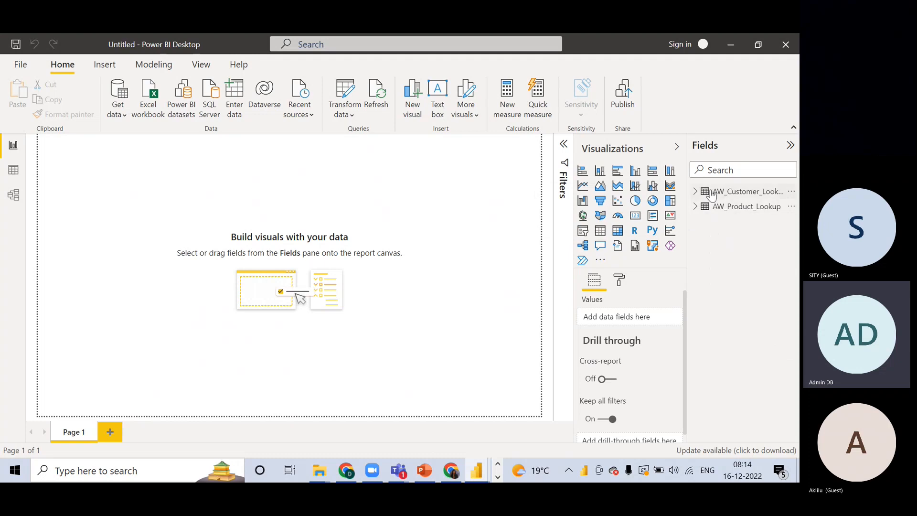
pyautogui.click(695, 192)
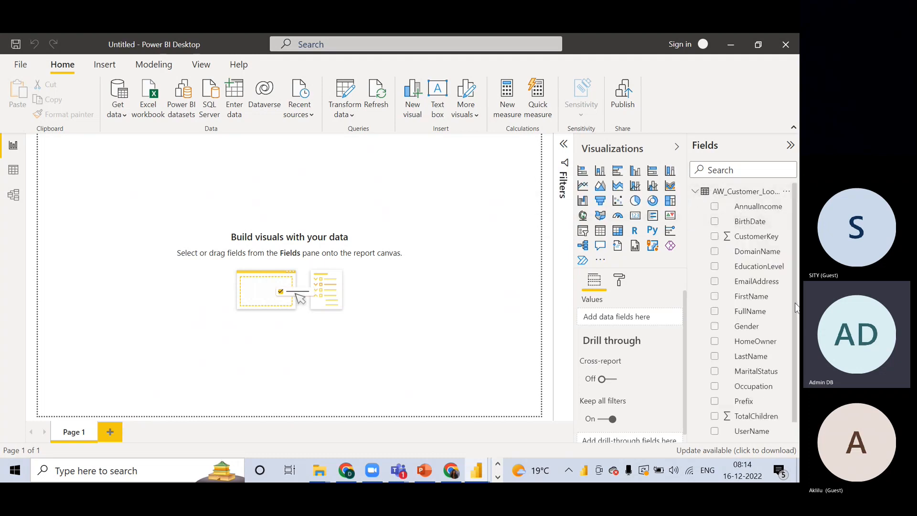
pyautogui.scroll(-1, 796, 308)
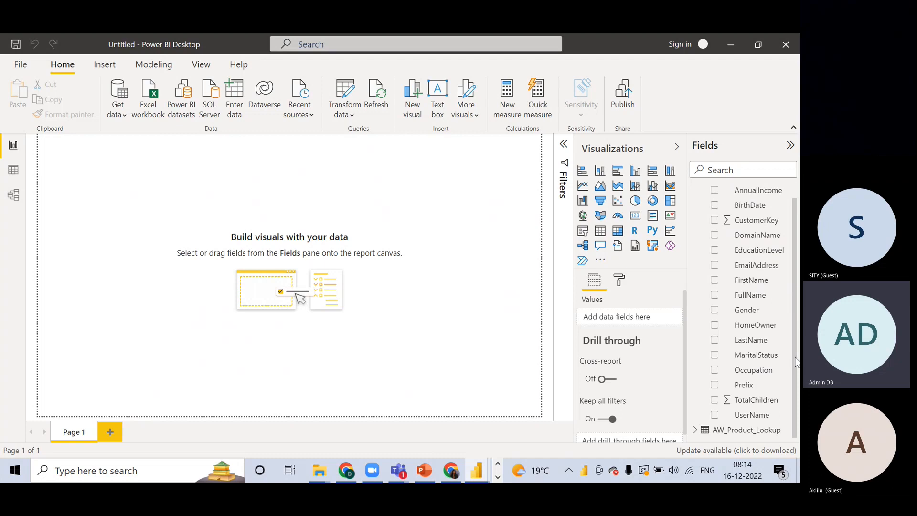
pyautogui.click(14, 178)
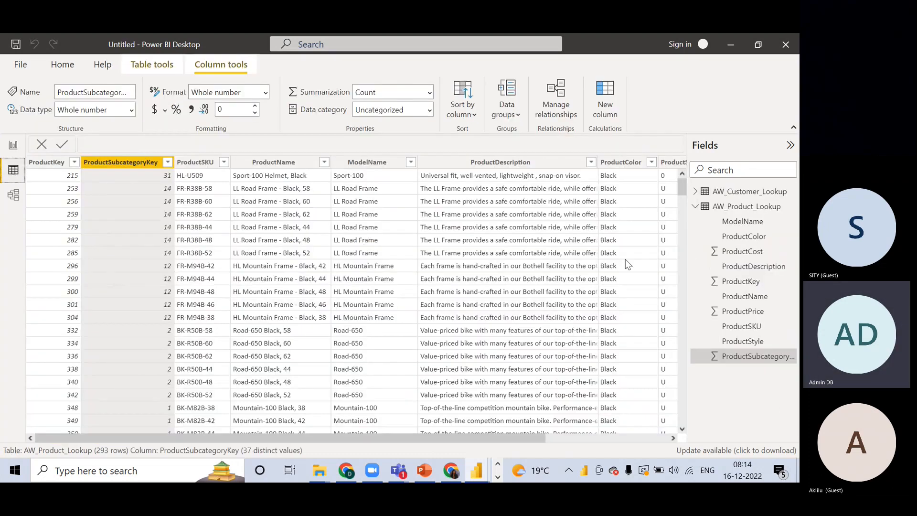
# Step: Collapse the AW_Product_Lookup field list and move the AW_Customer_Lookup table closer to AW_Product_Lookup in the model view
pyautogui.click(695, 206)
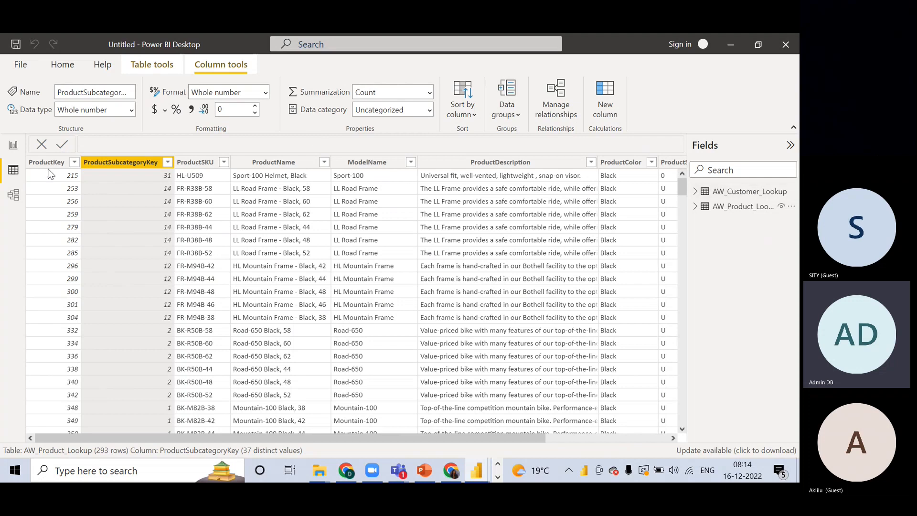
pyautogui.click(13, 195)
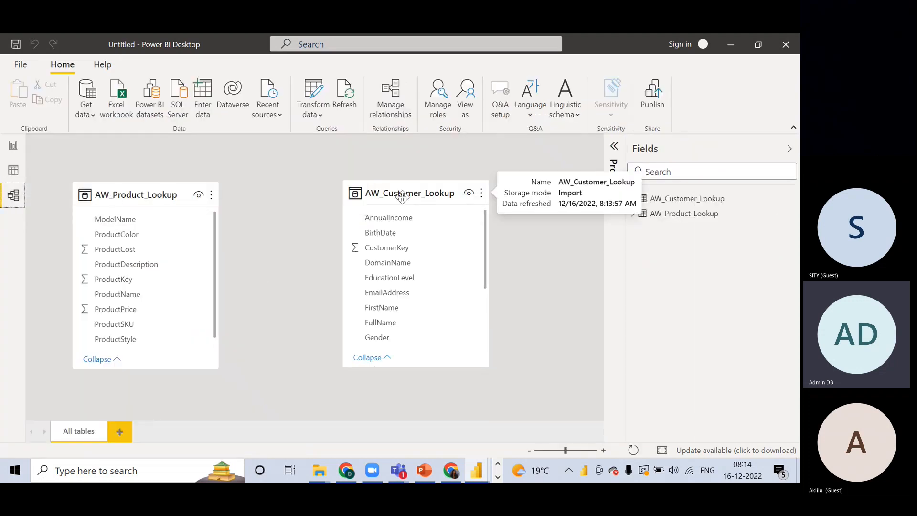
pyautogui.moveTo(401, 195); pyautogui.dragTo(309, 200)
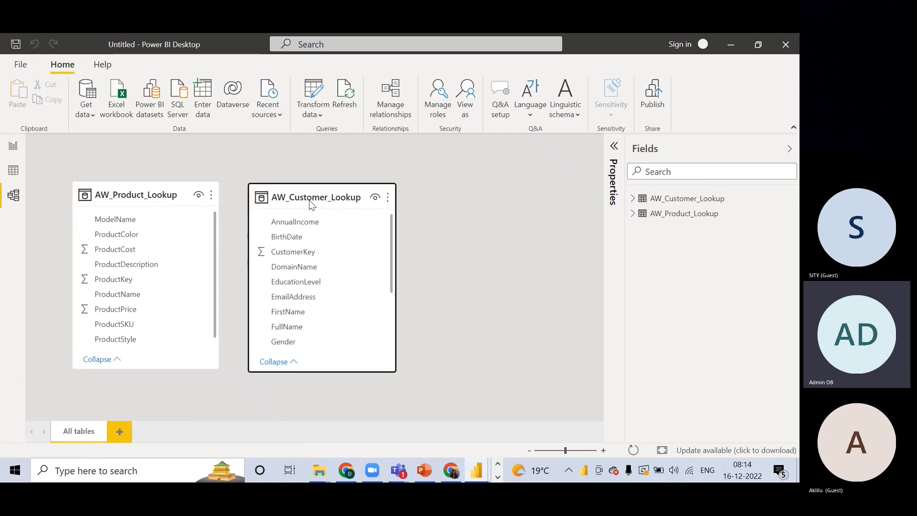
# Step: Review the empty report canvas and the two tables in the model view, ending in the report view
pyautogui.click(14, 147)
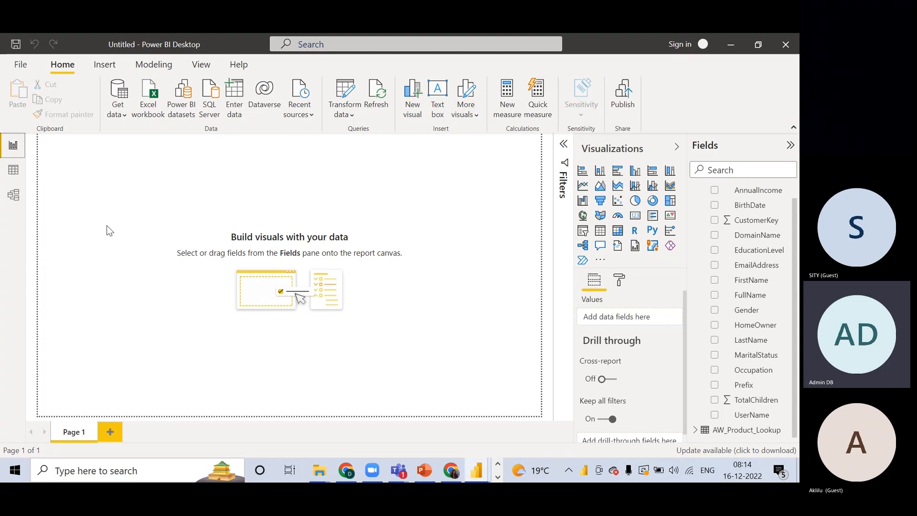
pyautogui.click(13, 195)
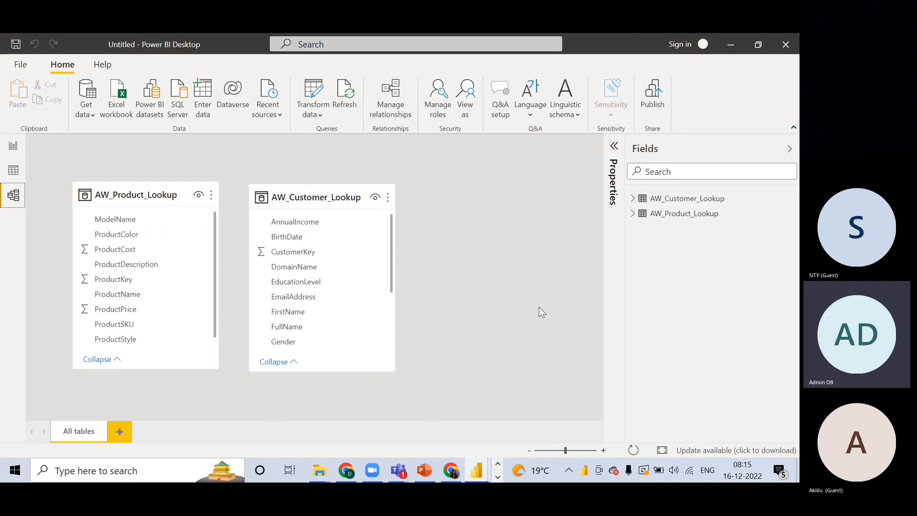
pyautogui.click(12, 146)
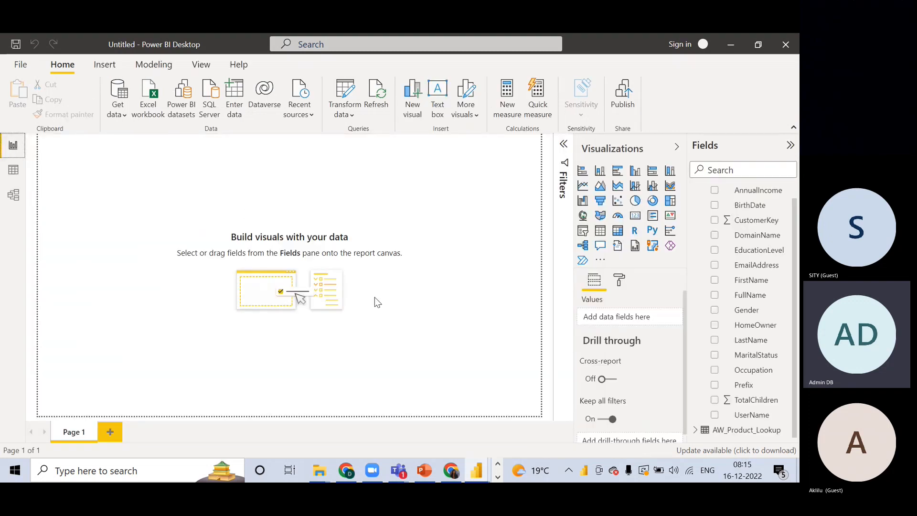
pyautogui.click(15, 66)
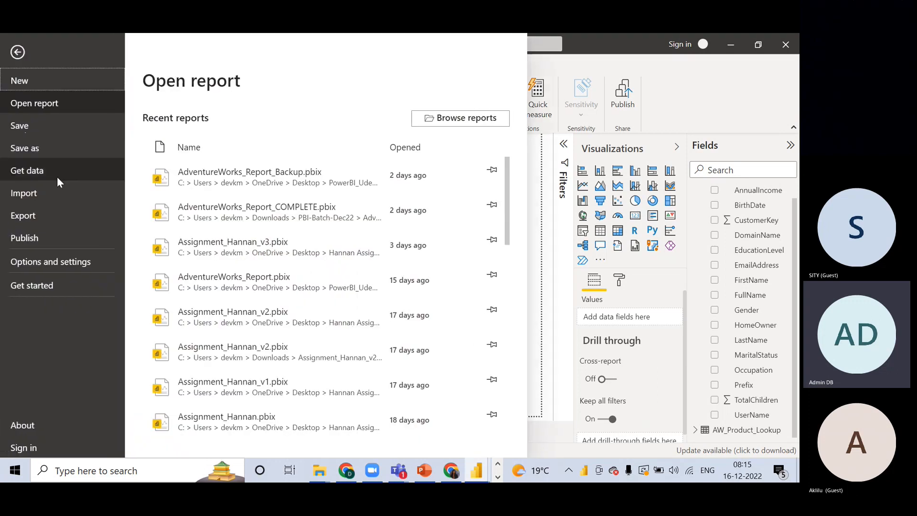
pyautogui.click(54, 148)
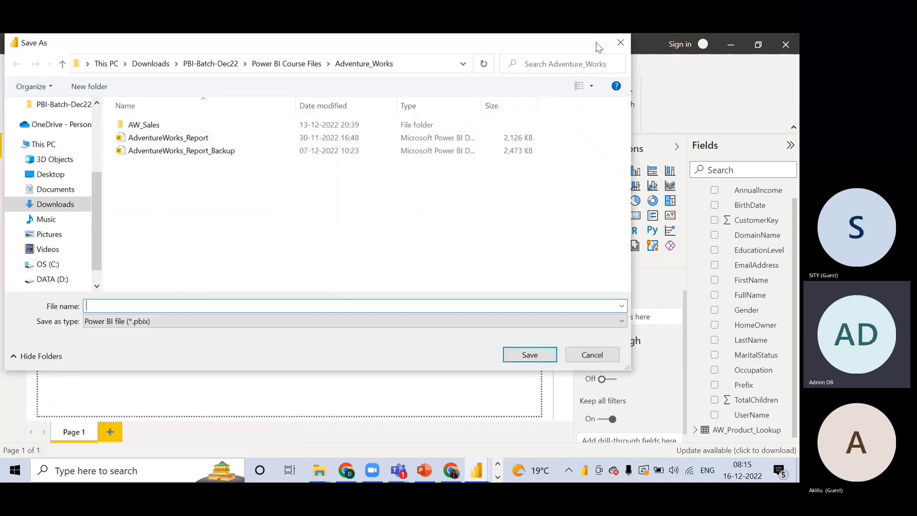
pyautogui.click(620, 43)
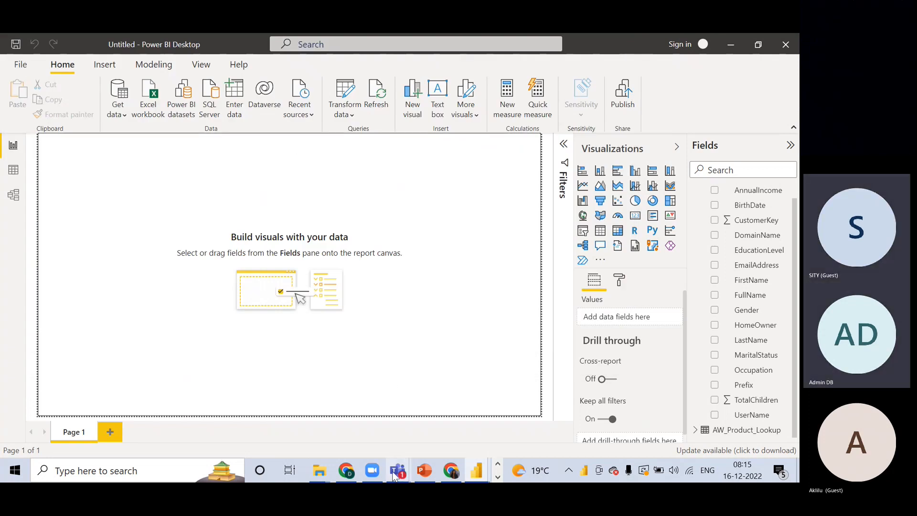
# Step: Switch to the Microsoft Teams meeting window, dismiss the recording notification and choose to stop the meeting recording
pyautogui.moveTo(401, 476)
pyautogui.moveTo(407, 428)
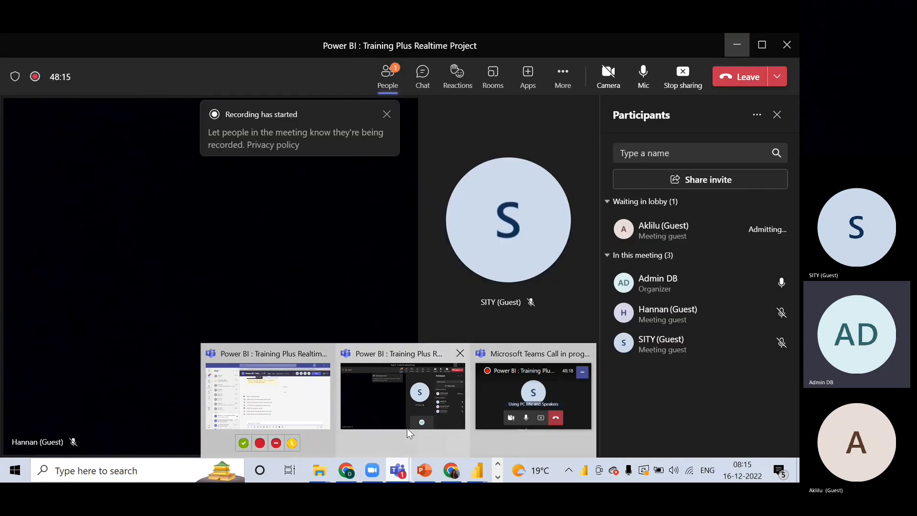
pyautogui.click(382, 397)
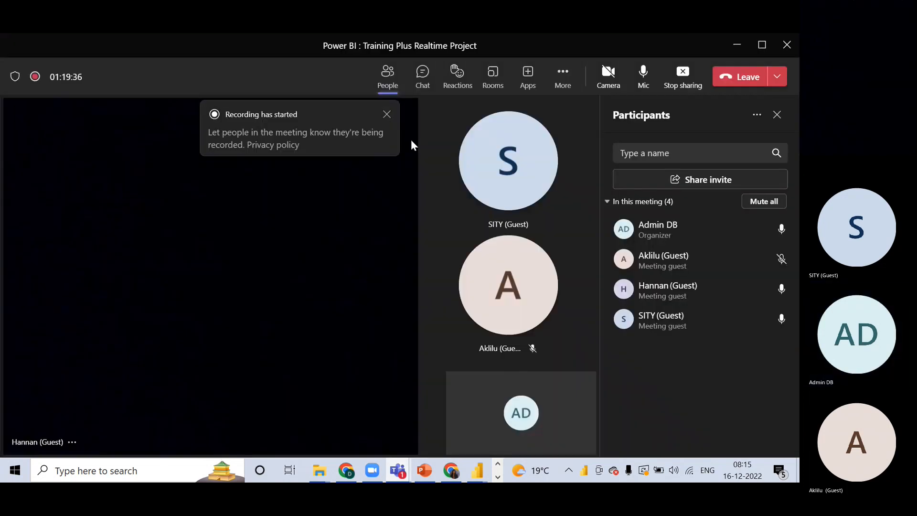
pyautogui.click(386, 114)
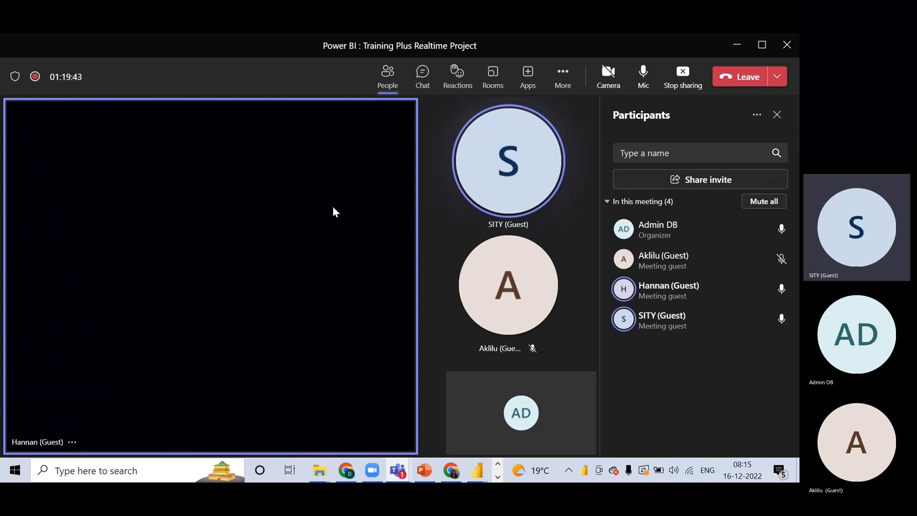
pyautogui.click(559, 81)
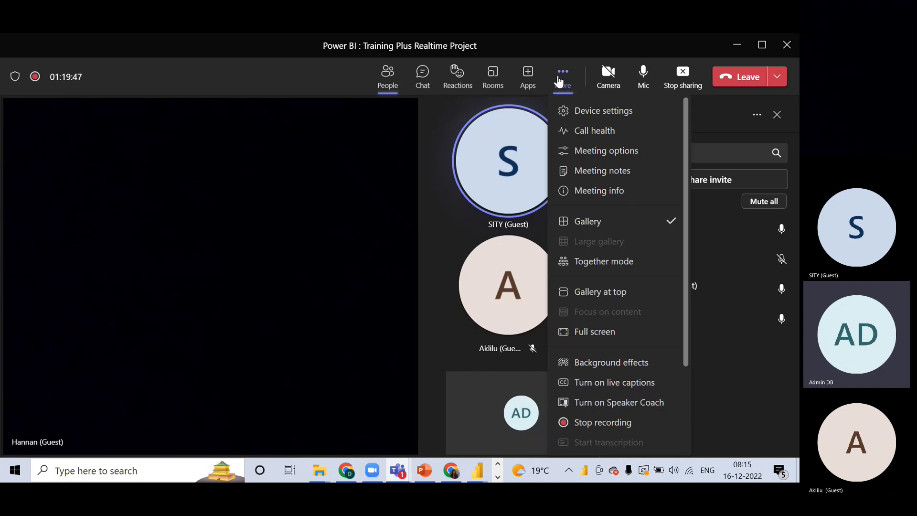
pyautogui.click(598, 425)
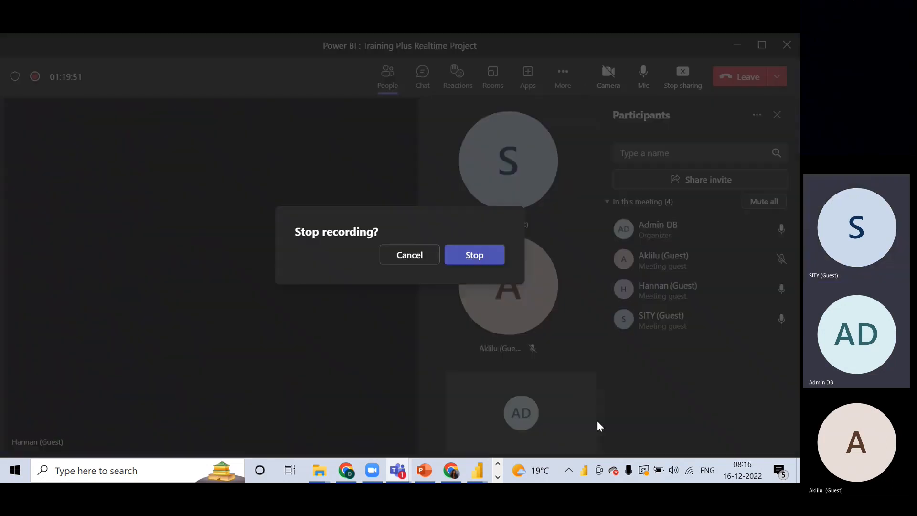